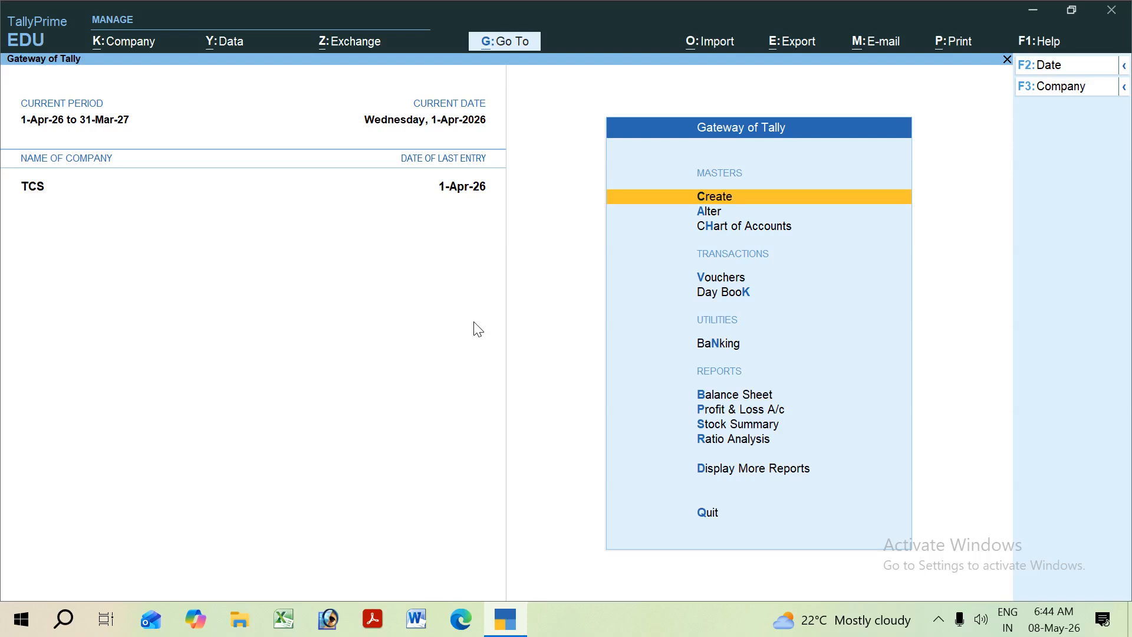
- Start creating a new company and name it Payroll
{"action": "key", "text": "Down"}
{"action": "key", "text": "Down"}
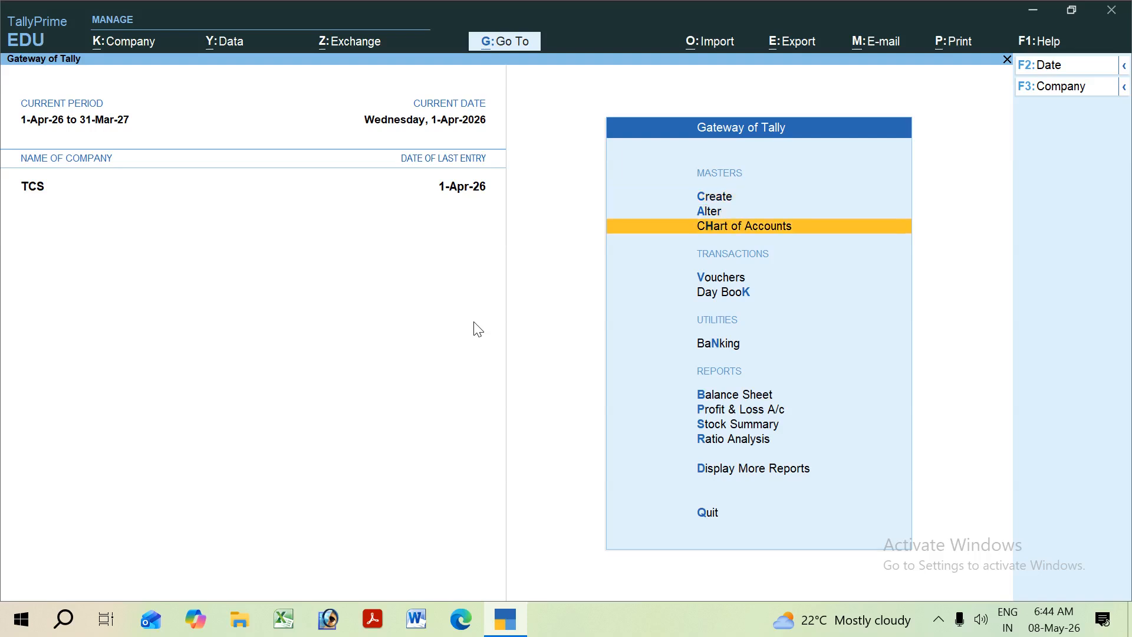
{"action": "key", "text": "alt+k"}
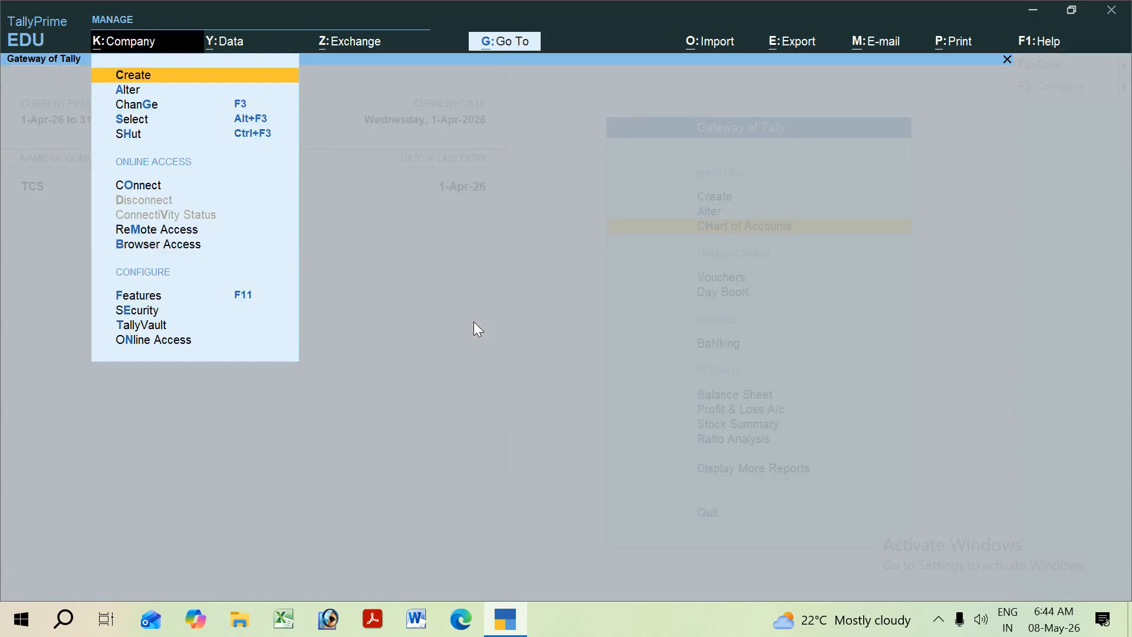
{"action": "key", "text": "Return"}
{"action": "type", "text": "Payroll"}
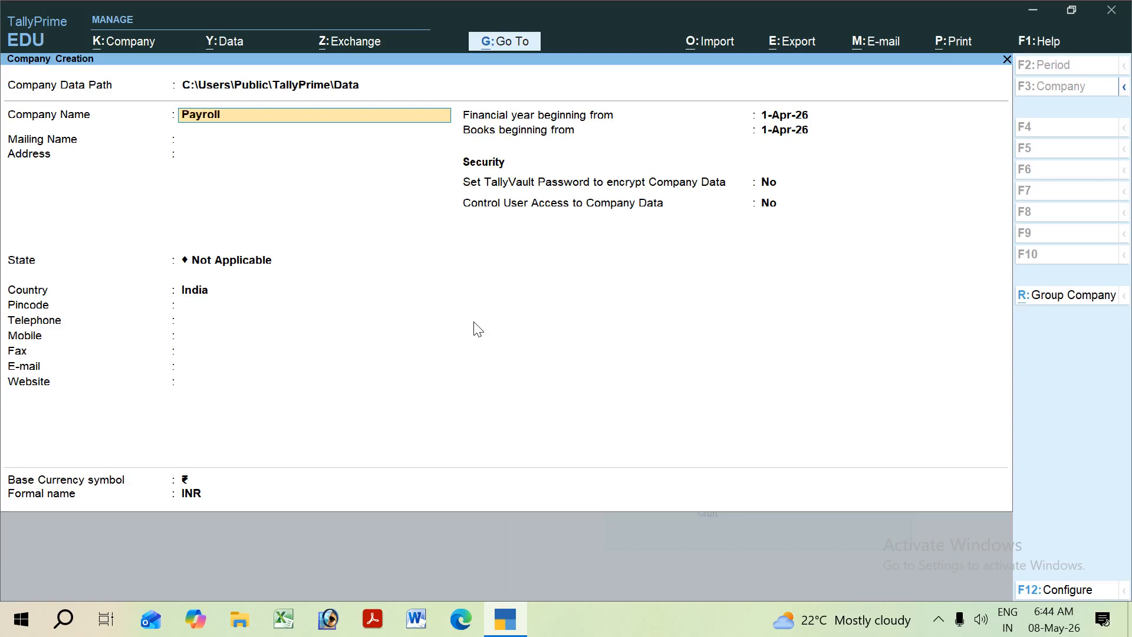
{"action": "key", "text": "Return"}
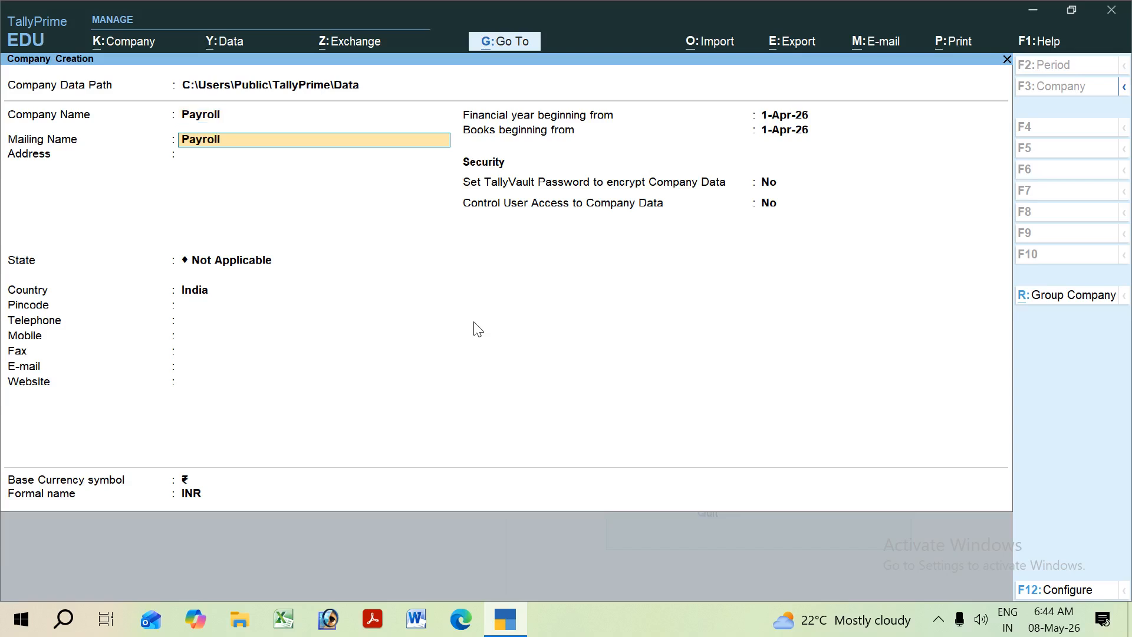
- Set the company's state to Uttar Pradesh, then save the company with its default features
{"action": "key", "text": "Return"}
{"action": "key", "text": "Return"}
{"action": "type", "text": "U"}
{"action": "key", "text": "Down"}
{"action": "key", "text": "Return"}
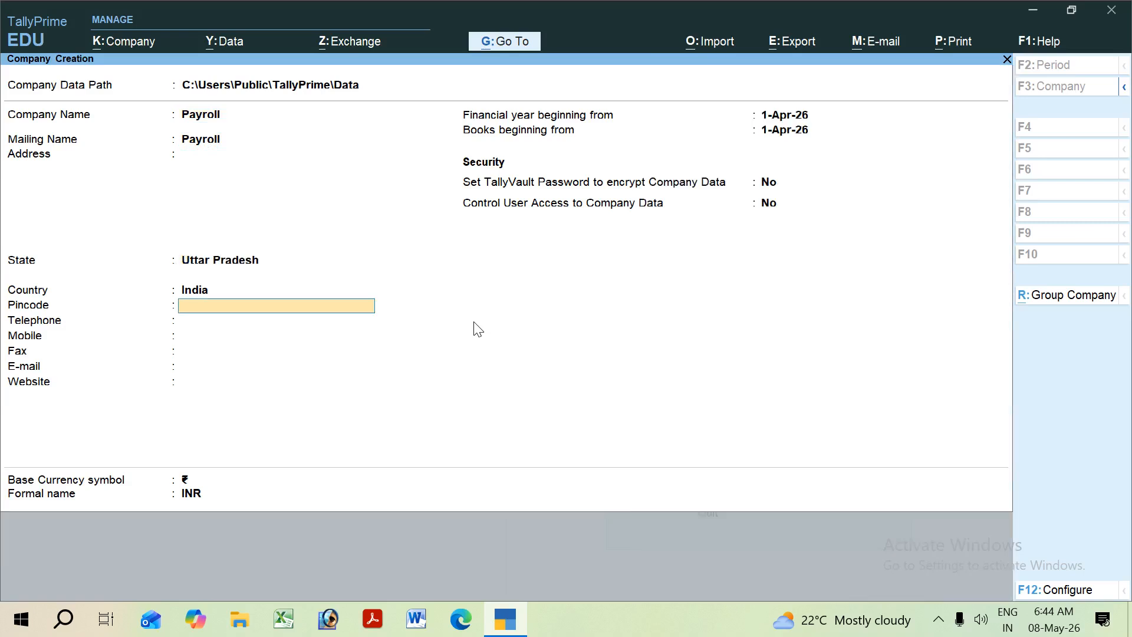
{"action": "key", "text": "ctrl+a"}
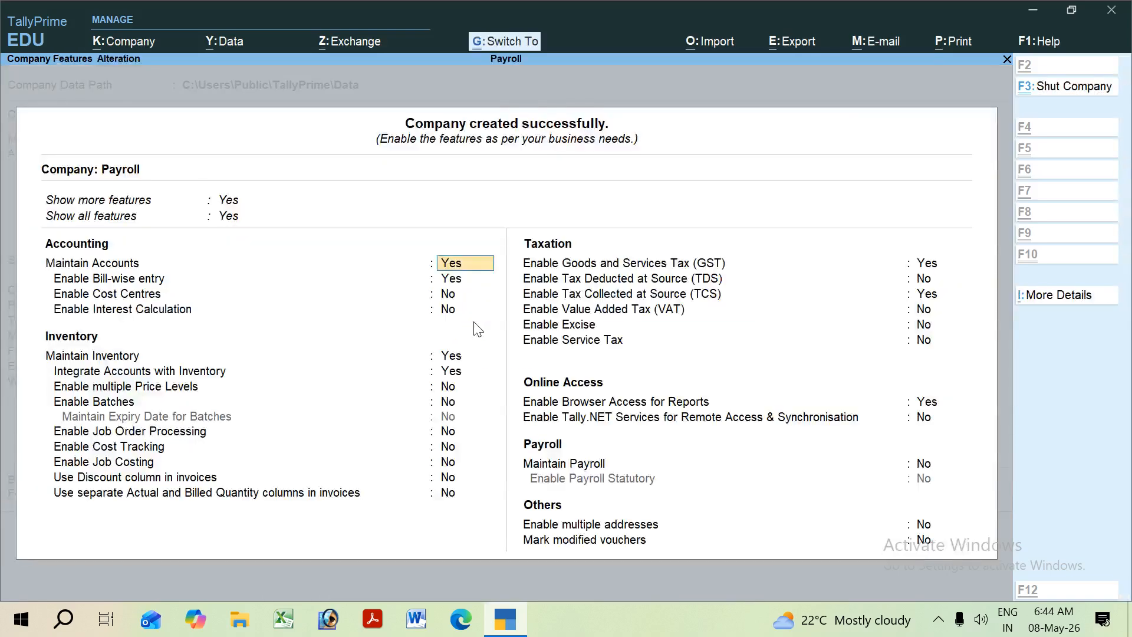
{"action": "key", "text": "ctrl+a"}
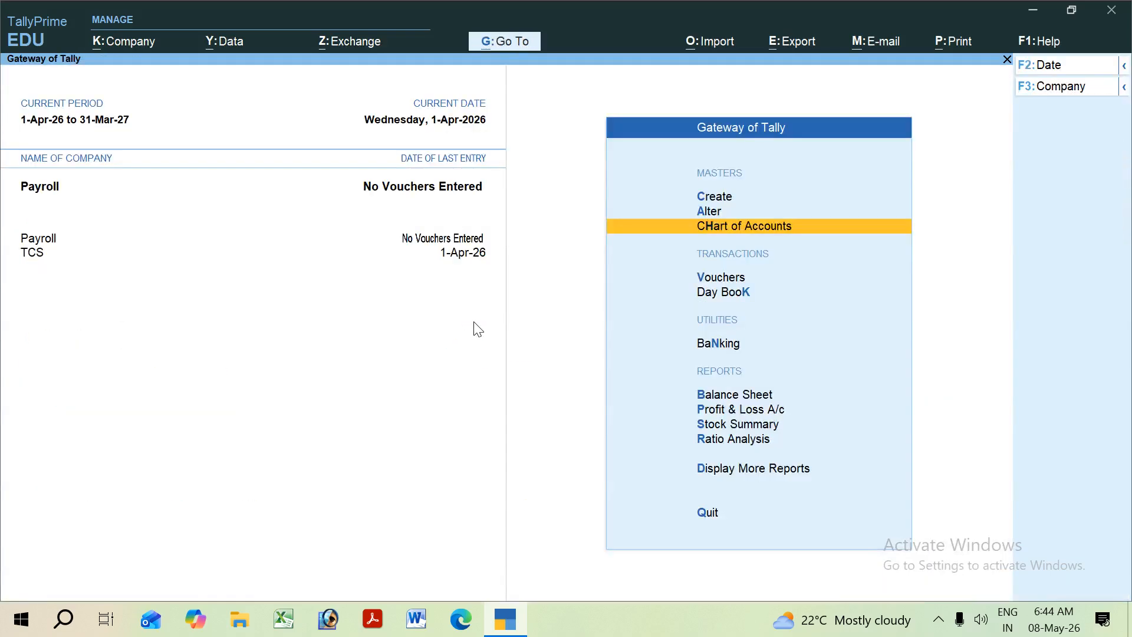
- Open voucher entry and show the inactive voucher types in the list of other vouchers
{"action": "key", "text": "Down"}
{"action": "key", "text": "Down"}
{"action": "key", "text": "Up"}
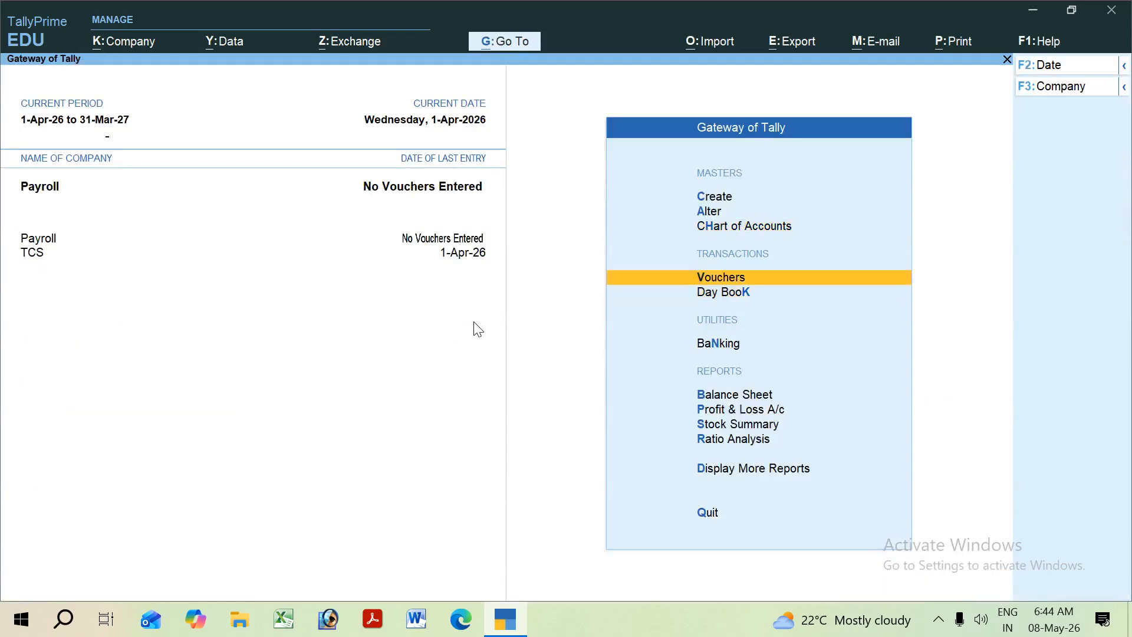
{"action": "key", "text": "Return"}
{"action": "key", "text": "F10"}
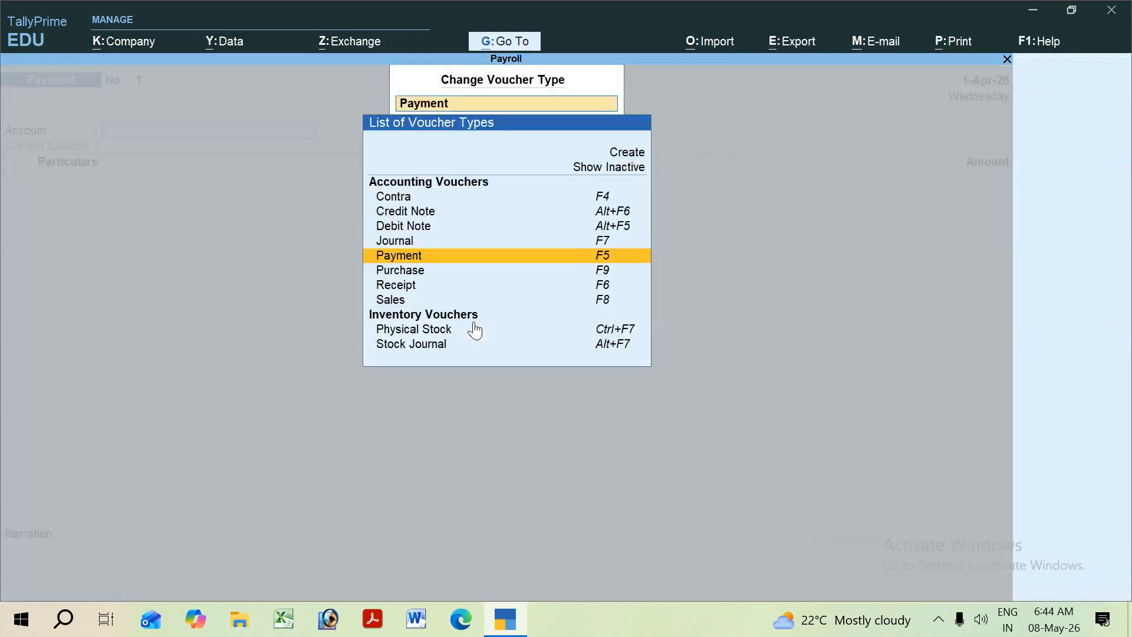
{"action": "key", "text": "Up"}
{"action": "key", "text": "Up"}
{"action": "key", "text": "Up"}
{"action": "key", "text": "Up"}
{"action": "key", "text": "Up"}
{"action": "key", "text": "Up"}
{"action": "key", "text": "Down"}
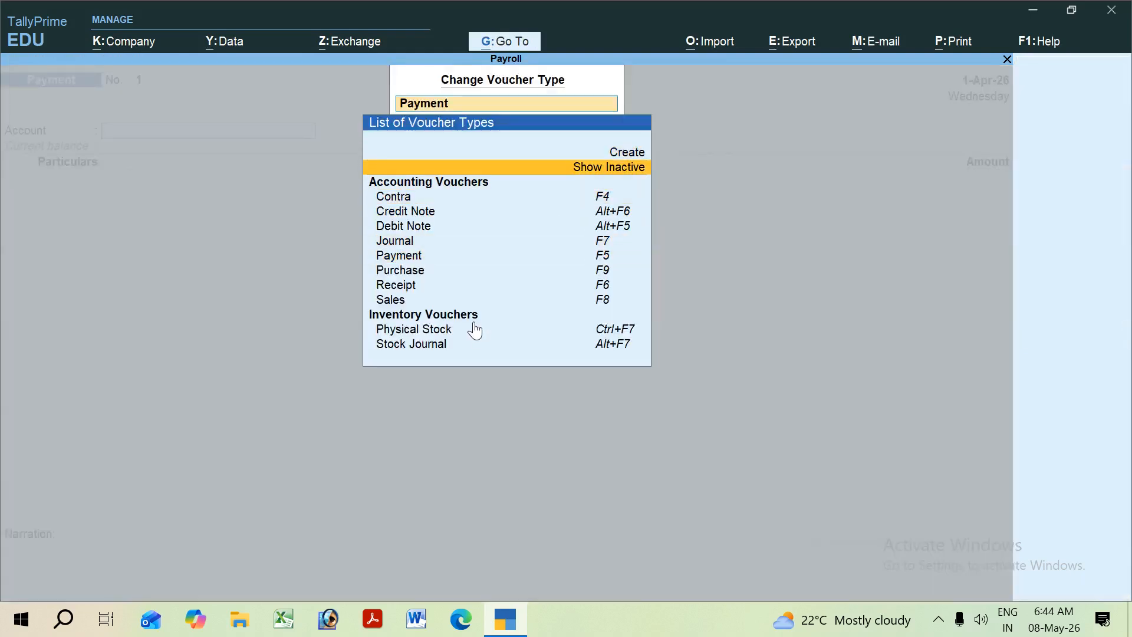
{"action": "key", "text": "Return"}
- Activate the inactive Payroll voucher type, then leave voucher entry without recording a voucher
{"action": "key", "text": "Down"}
{"action": "key", "text": "Down"}
{"action": "key", "text": "Down"}
{"action": "key", "text": "Down"}
{"action": "key", "text": "Down"}
{"action": "key", "text": "Down"}
{"action": "key", "text": "Down"}
{"action": "key", "text": "Down"}
{"action": "key", "text": "Down"}
{"action": "key", "text": "Down"}
{"action": "key", "text": "Down"}
{"action": "key", "text": "Down"}
{"action": "key", "text": "Down"}
{"action": "key", "text": "Down"}
{"action": "key", "text": "Down"}
{"action": "key", "text": "Down"}
{"action": "key", "text": "Down"}
{"action": "key", "text": "Down"}
{"action": "key", "text": "Down"}
{"action": "key", "text": "Down"}
{"action": "key", "text": "Down"}
{"action": "key", "text": "Down"}
{"action": "key", "text": "Down"}
{"action": "key", "text": "Down"}
{"action": "key", "text": "Down"}
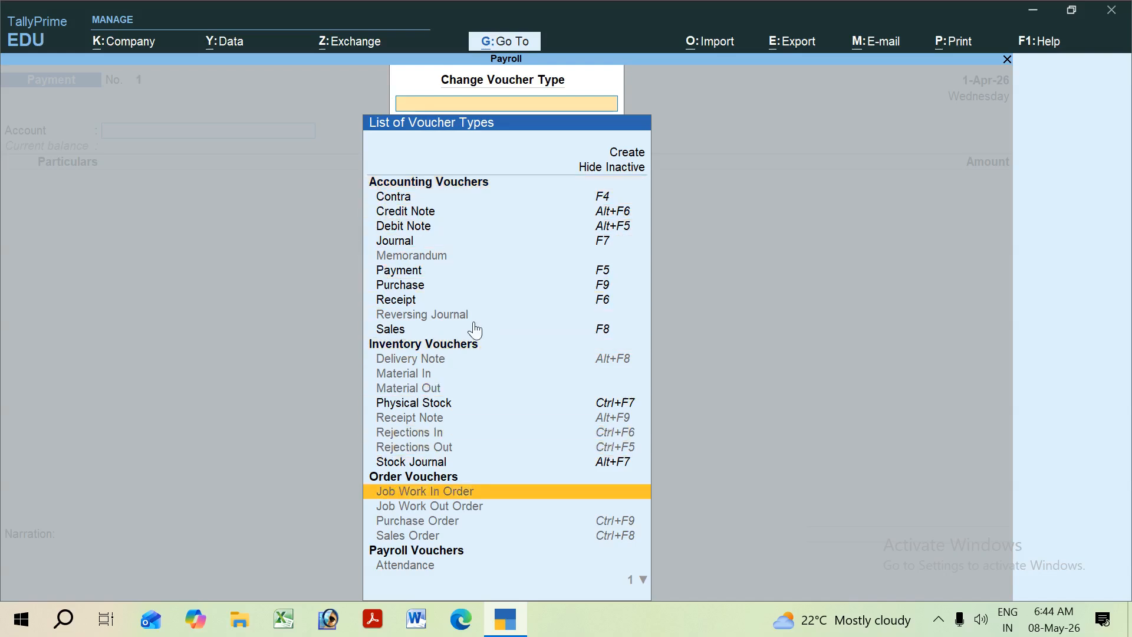
{"action": "key", "text": "Up"}
{"action": "key", "text": "Down"}
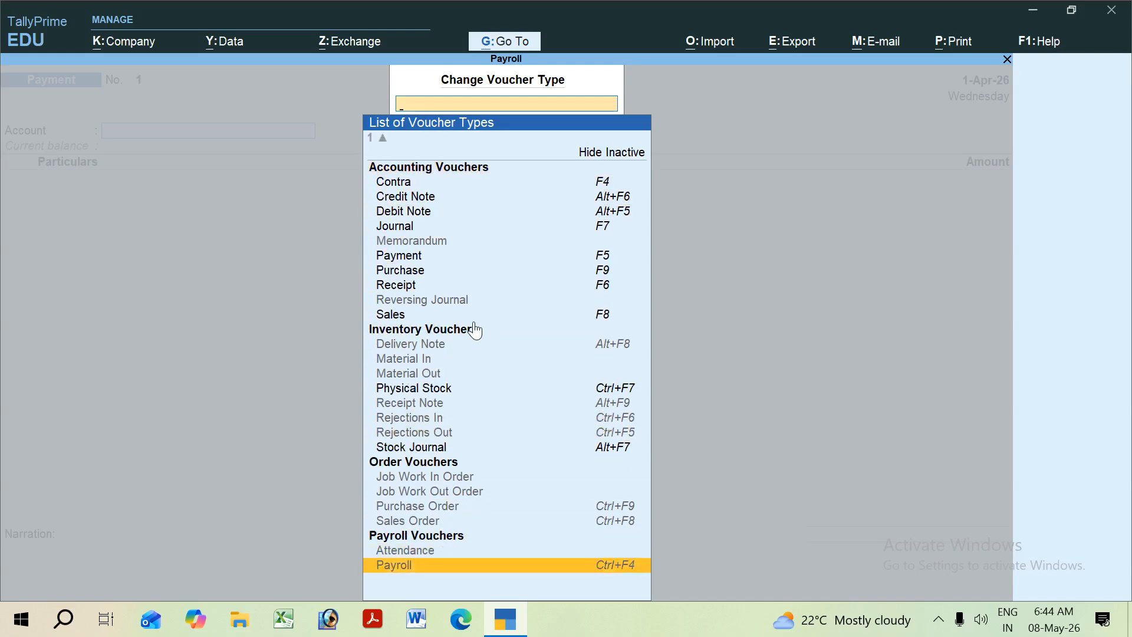
{"action": "key", "text": "Return"}
{"action": "key", "text": "y"}
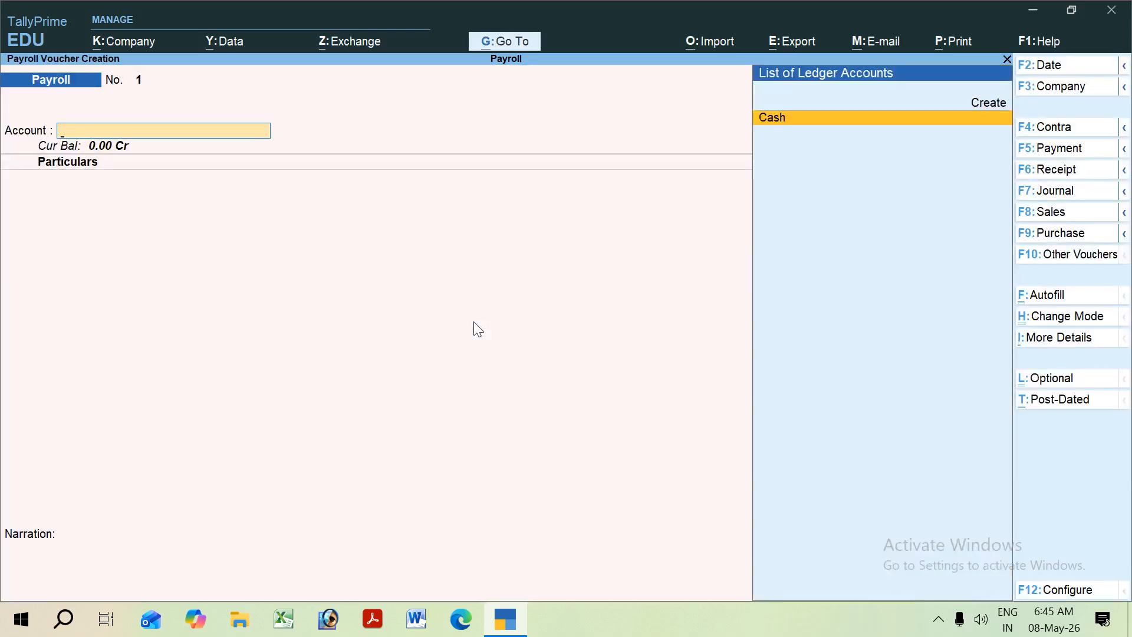
{"action": "key", "text": "Escape"}
{"action": "key", "text": "y"}
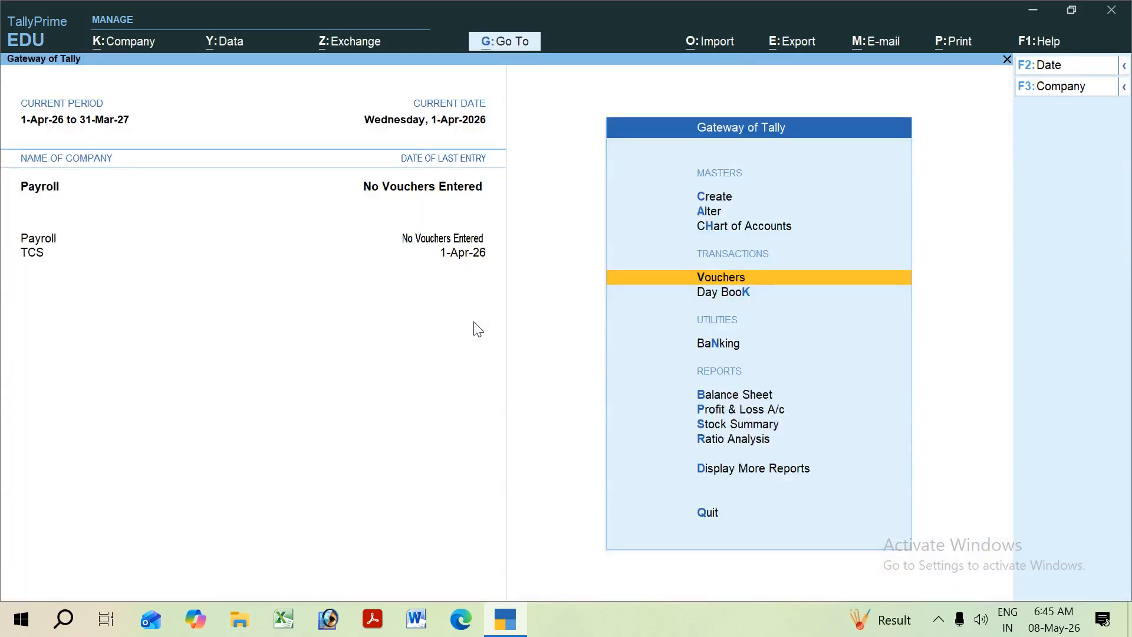
- Create an employee group named Sales Department under Primary, without defining salary details
{"action": "key", "text": "Up"}
{"action": "key", "text": "Up"}
{"action": "key", "text": "Return"}
{"action": "key", "text": "Down"}
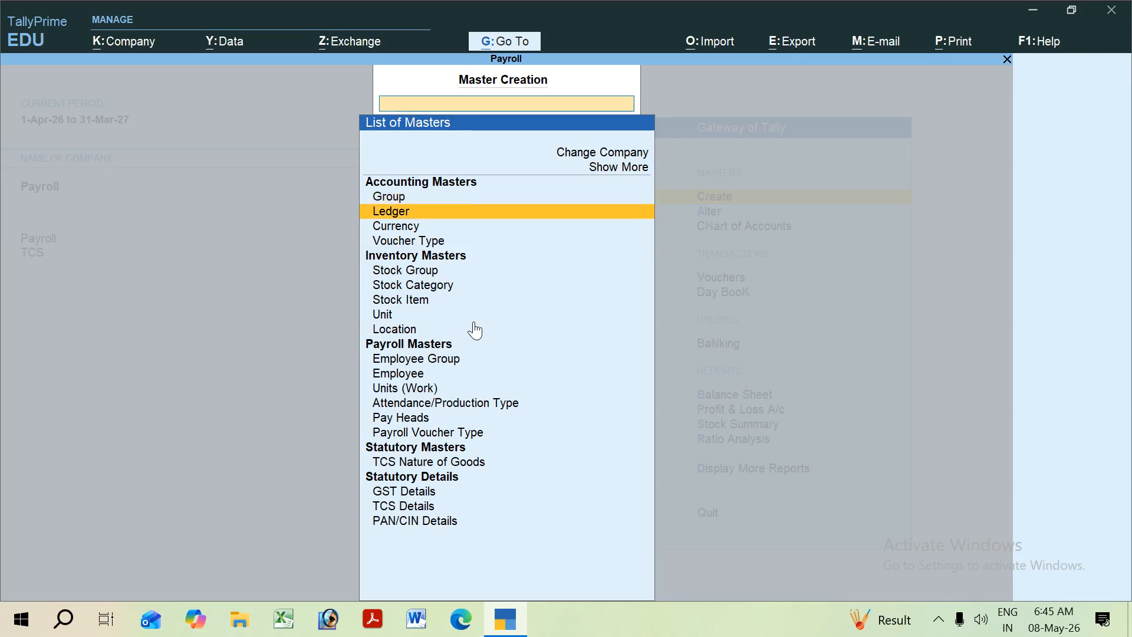
{"action": "key", "text": "Down"}
{"action": "key", "text": "Down"}
{"action": "key", "text": "Down"}
{"action": "key", "text": "Down"}
{"action": "key", "text": "Down"}
{"action": "key", "text": "Down"}
{"action": "key", "text": "Down"}
{"action": "key", "text": "Down"}
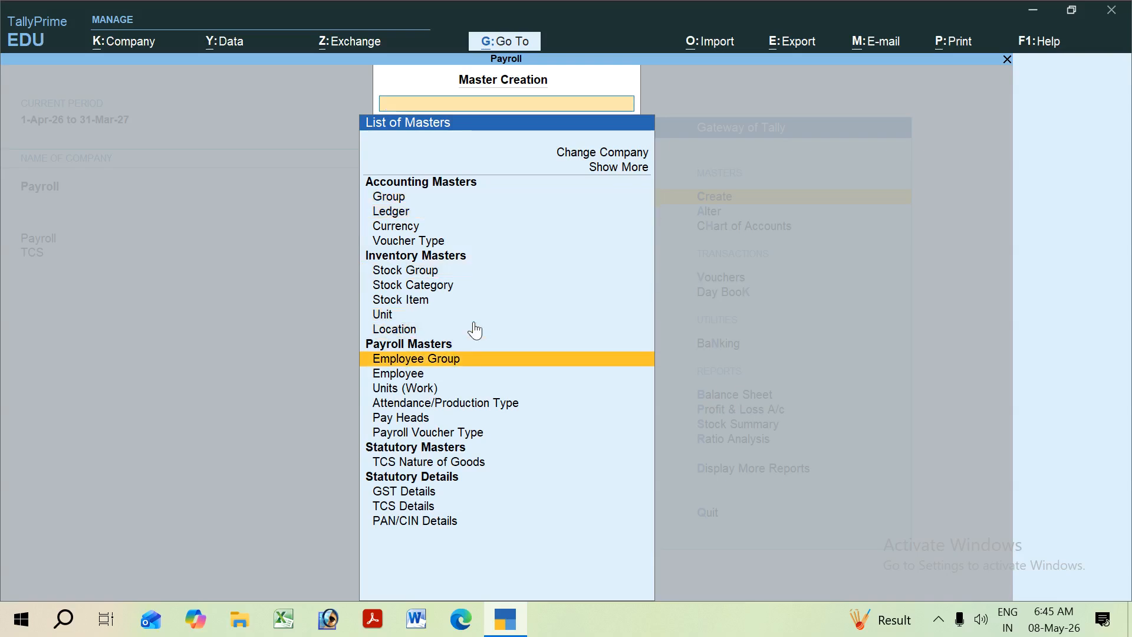
{"action": "key", "text": "Return"}
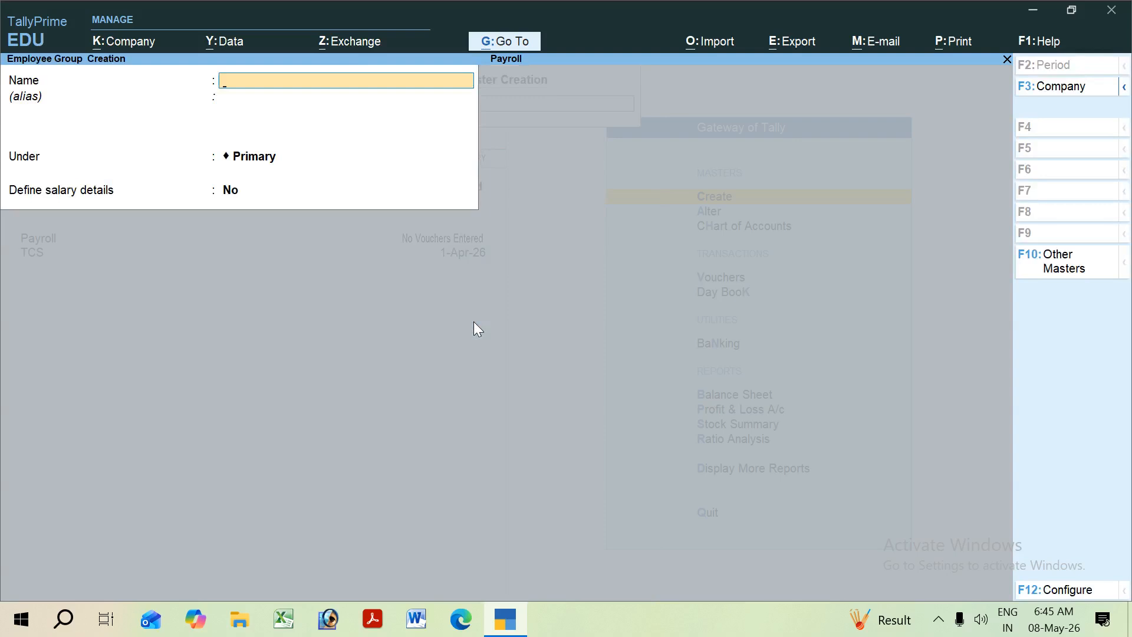
{"action": "type", "text": "Sales Department"}
{"action": "key", "text": "Return"}
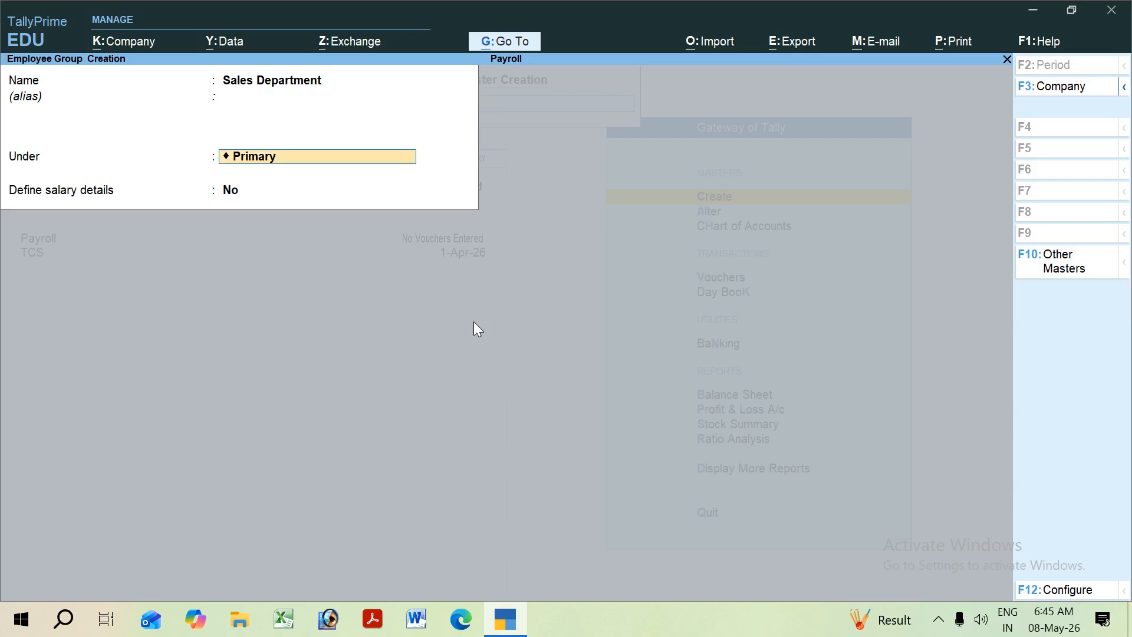
{"action": "key", "text": "Return"}
{"action": "key", "text": "Return"}
{"action": "key", "text": "Return"}
- Create an employee group named Purchase Department under Primary without salary details, and close employee group creation
{"action": "type", "text": "Purc"}
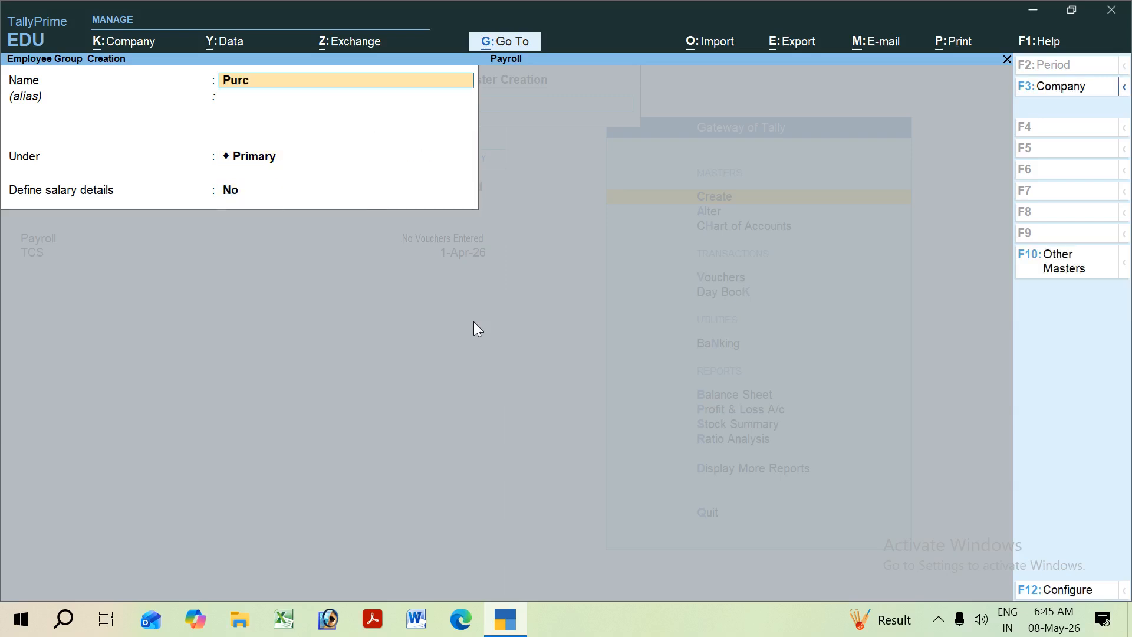
{"action": "type", "text": "hase Department"}
{"action": "key", "text": "Return"}
{"action": "key", "text": "Return"}
{"action": "key", "text": "Return"}
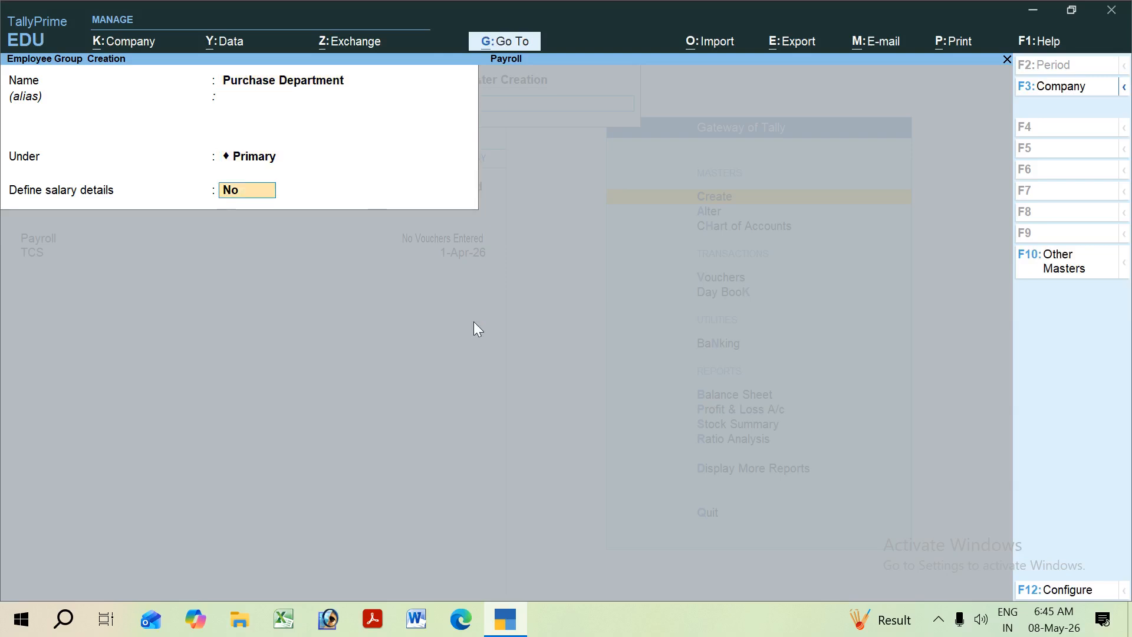
{"action": "key", "text": "Return"}
{"action": "key", "text": "Return"}
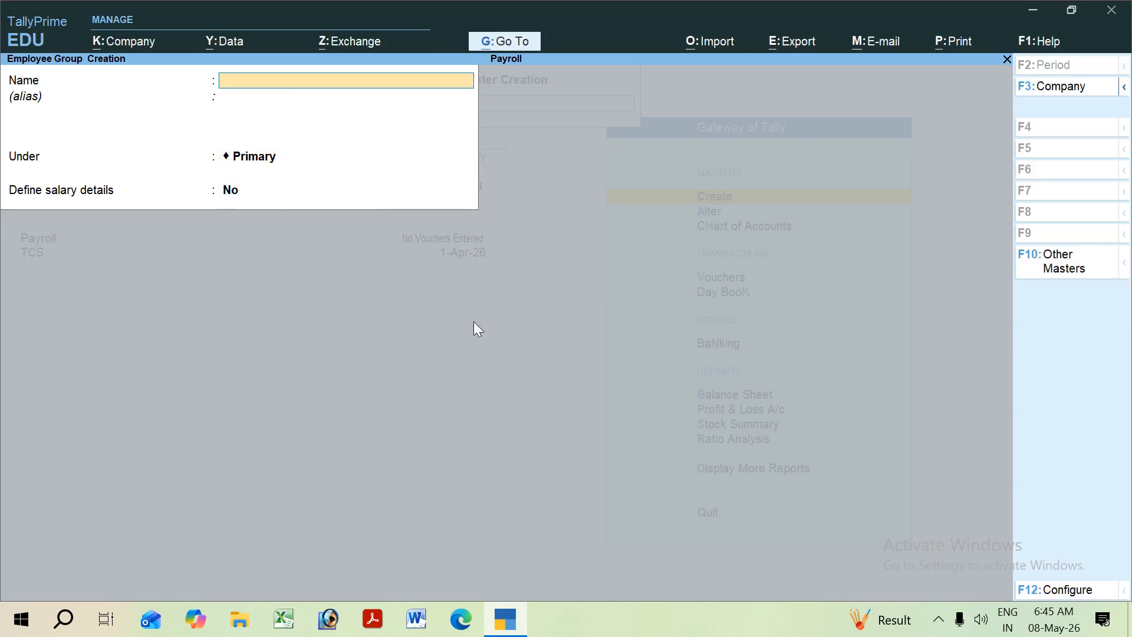
{"action": "key", "text": "Escape"}
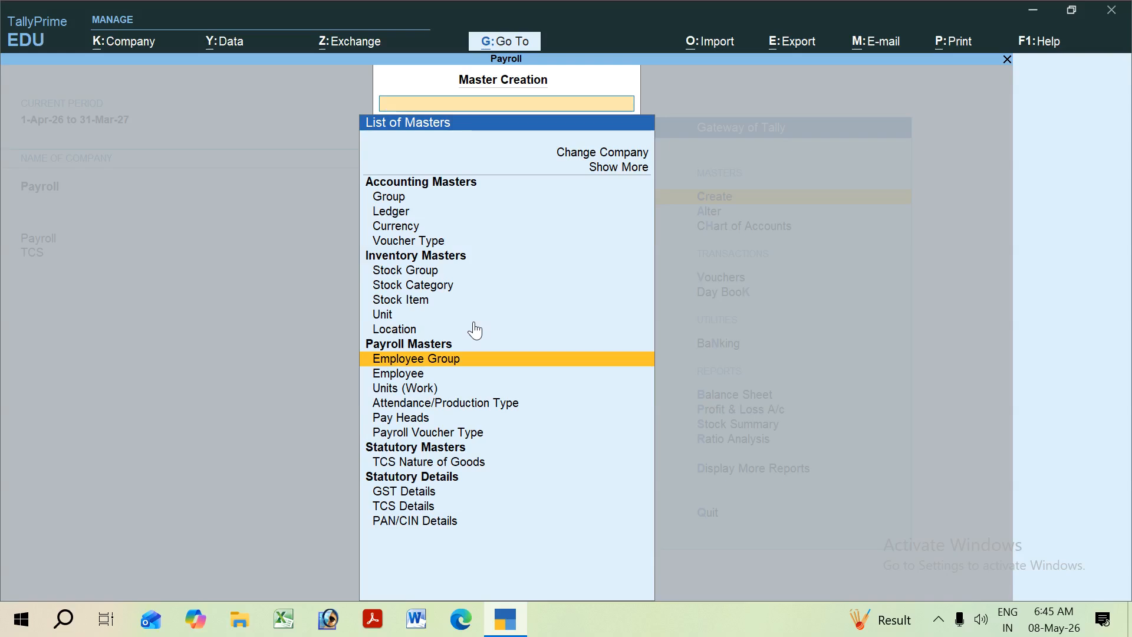
- Create a simple work unit with symbol min, formal name Minute and 0 decimal places
{"action": "key", "text": "Down"}
{"action": "key", "text": "Down"}
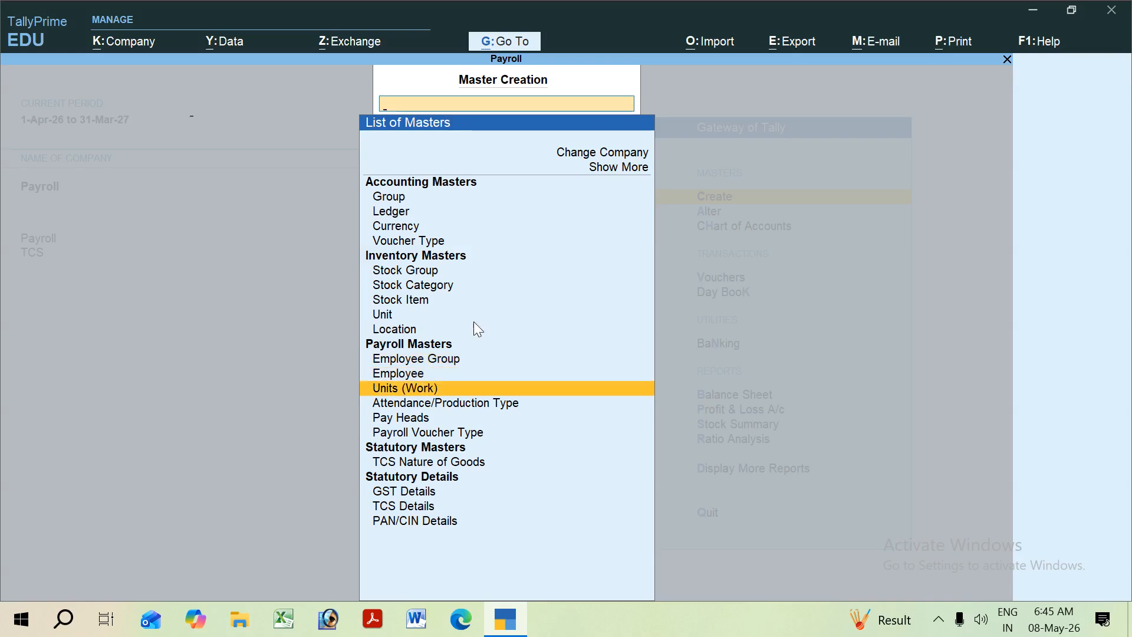
{"action": "key", "text": "Return"}
{"action": "type", "text": "min"}
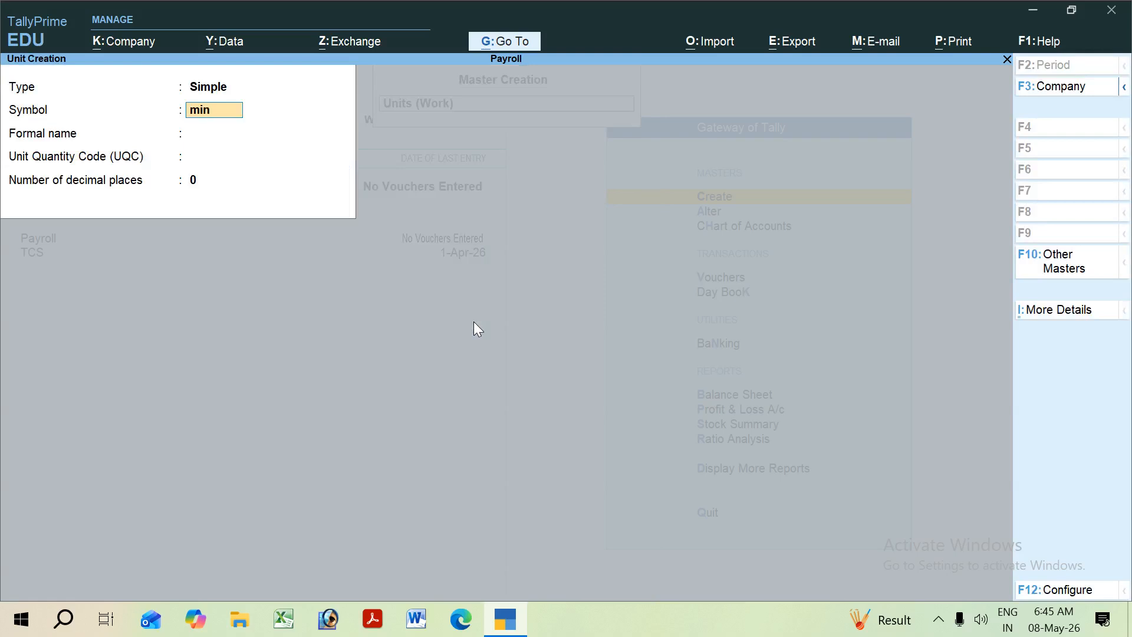
{"action": "key", "text": "Return"}
{"action": "type", "text": "Minu"}
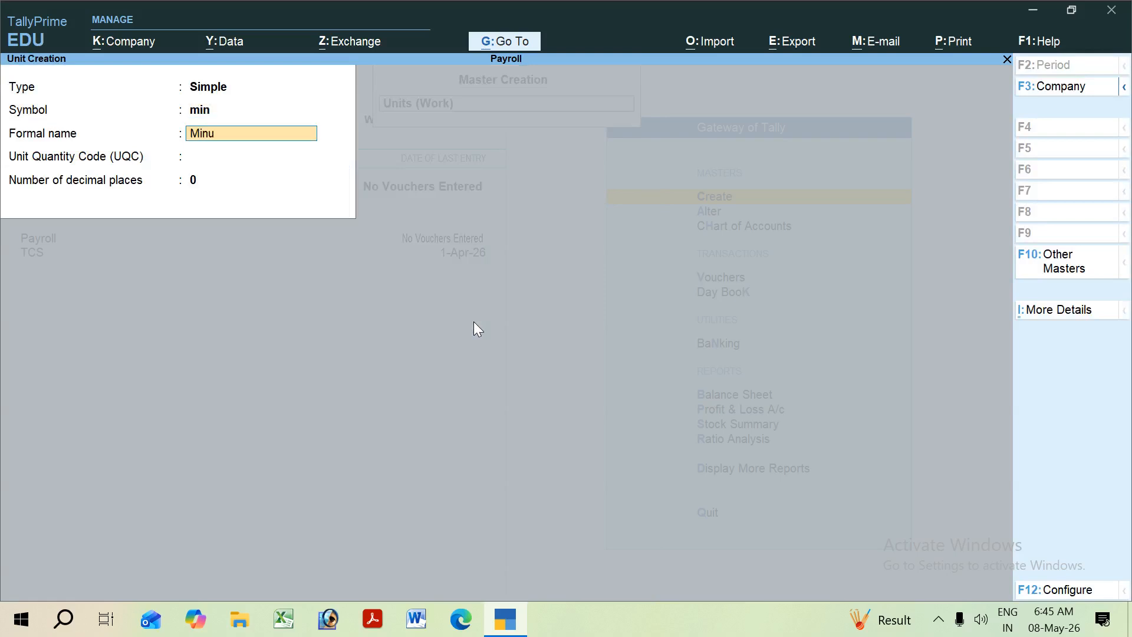
{"action": "type", "text": "te"}
{"action": "key", "text": "Return"}
{"action": "key", "text": "Return"}
{"action": "key", "text": "Return"}
{"action": "key", "text": "Return"}
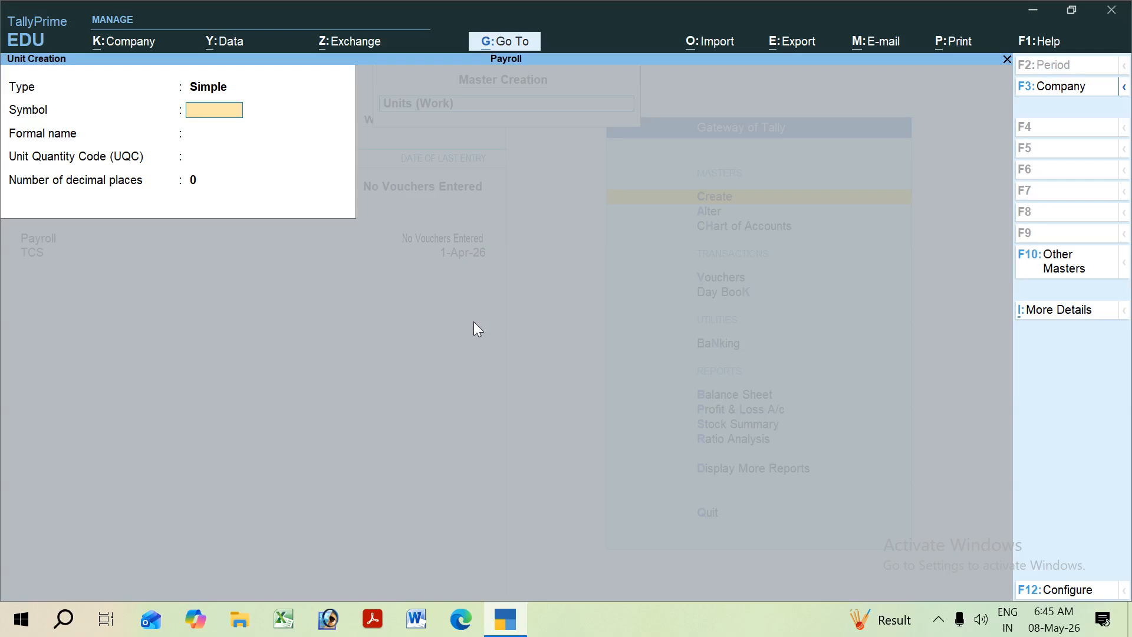
- Create a simple work unit with symbol hr, formal name Hour and 0 decimal places
{"action": "type", "text": "hr"}
{"action": "key", "text": "Return"}
{"action": "type", "text": "Hou"}
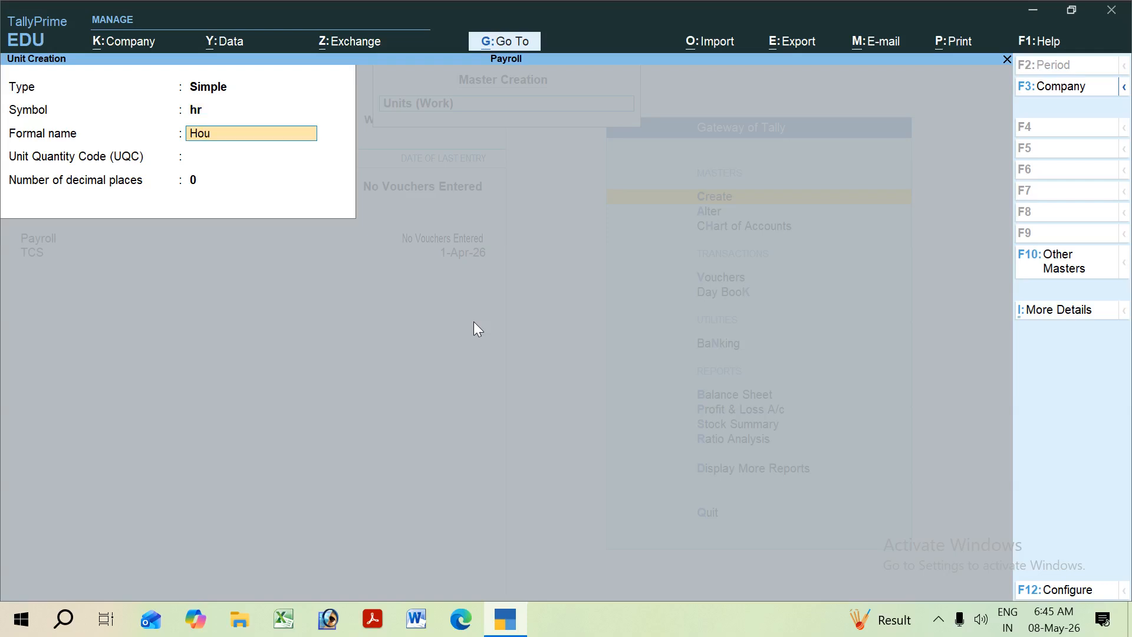
{"action": "key", "text": "Return"}
{"action": "key", "text": "Return"}
{"action": "key", "text": "Return"}
{"action": "key", "text": "Return"}
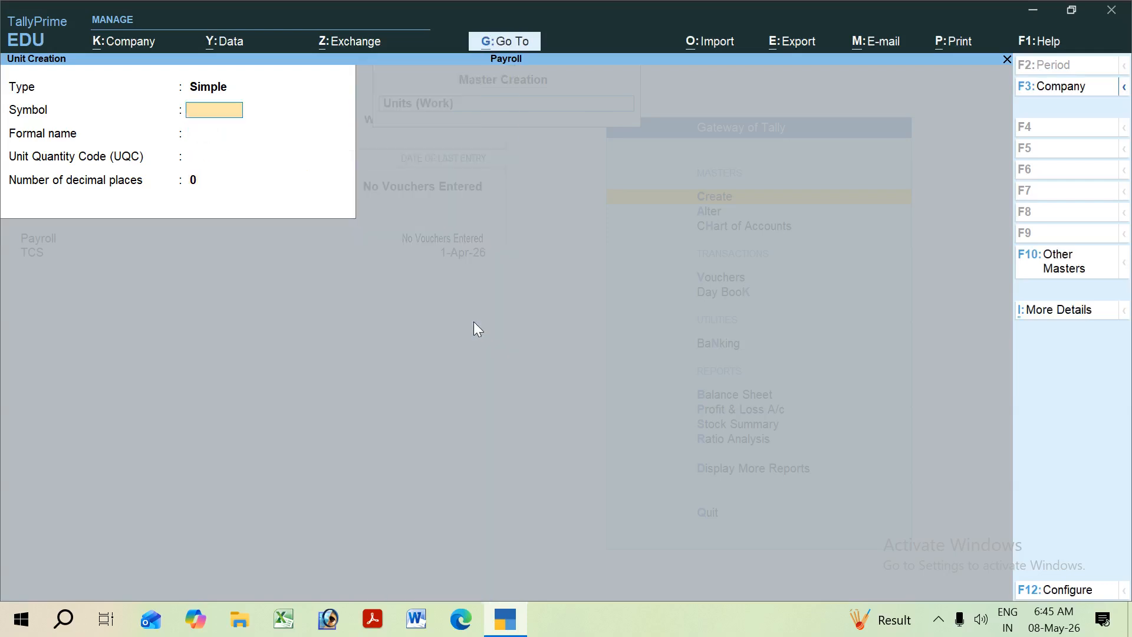
- Create a compound work unit of hr of 60 min, and close unit creation
{"action": "key", "text": "BackSpace"}
{"action": "key", "text": "Up"}
{"action": "key", "text": "Return"}
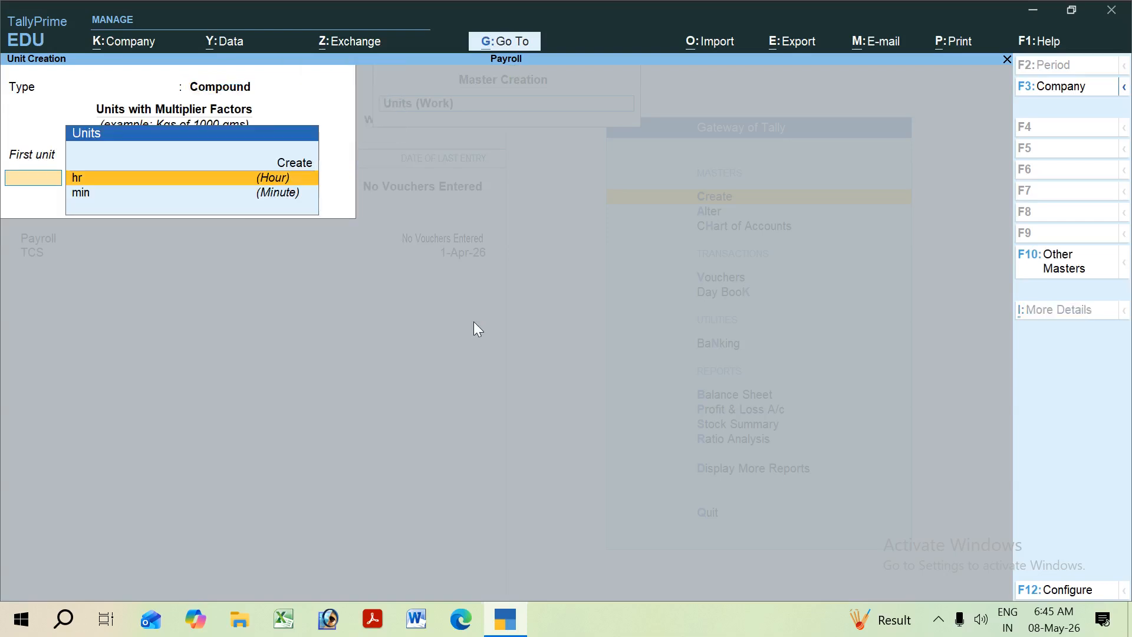
{"action": "key", "text": "Down"}
{"action": "key", "text": "Up"}
{"action": "key", "text": "Return"}
{"action": "type", "text": "60"}
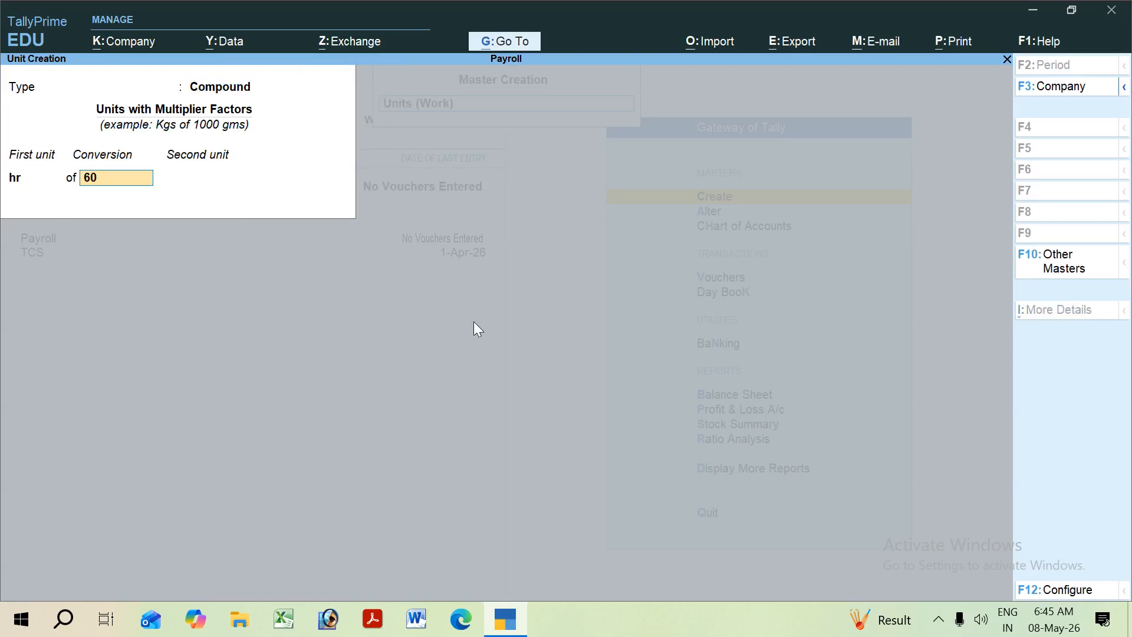
{"action": "key", "text": "Return"}
{"action": "key", "text": "Return"}
{"action": "key", "text": "Return"}
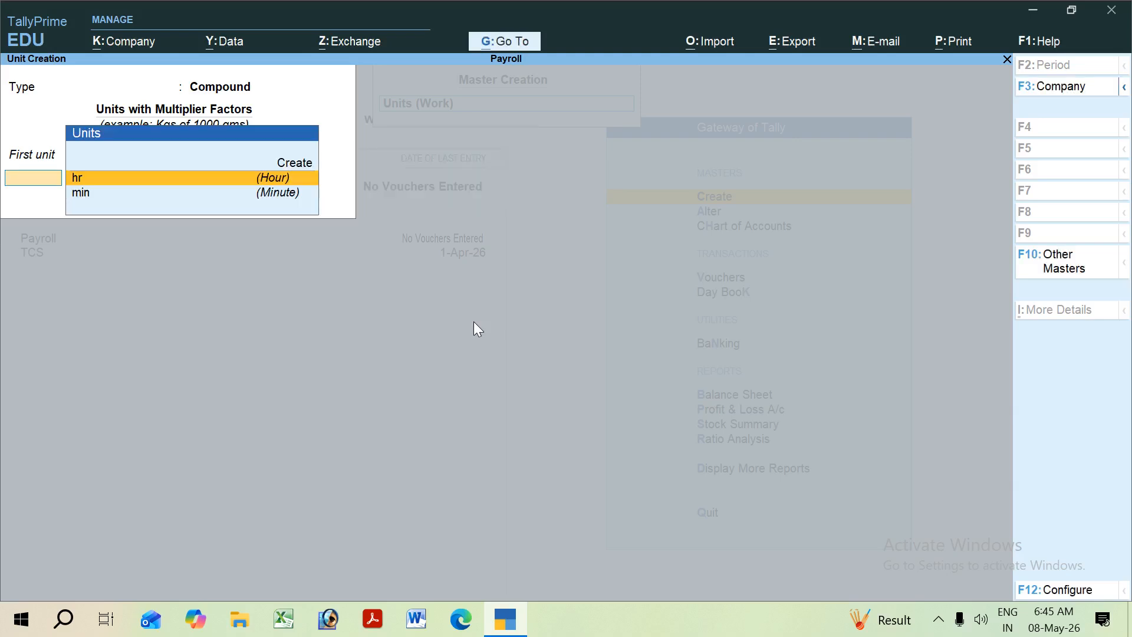
{"action": "key", "text": "Escape"}
{"action": "key", "text": "Return"}
- Create an attendance type named Leave under Primary with the type Leave without Pay
{"action": "key", "text": "Up"}
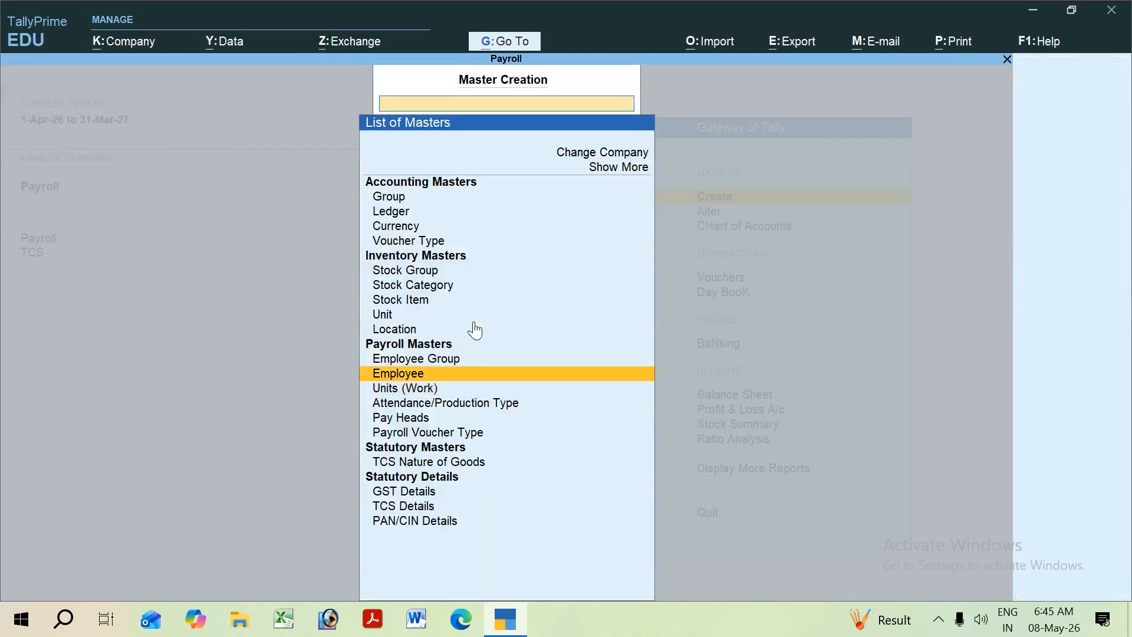
{"action": "key", "text": "Up"}
{"action": "key", "text": "Down"}
{"action": "key", "text": "Down"}
{"action": "key", "text": "Down"}
{"action": "key", "text": "Down"}
{"action": "key", "text": "Up"}
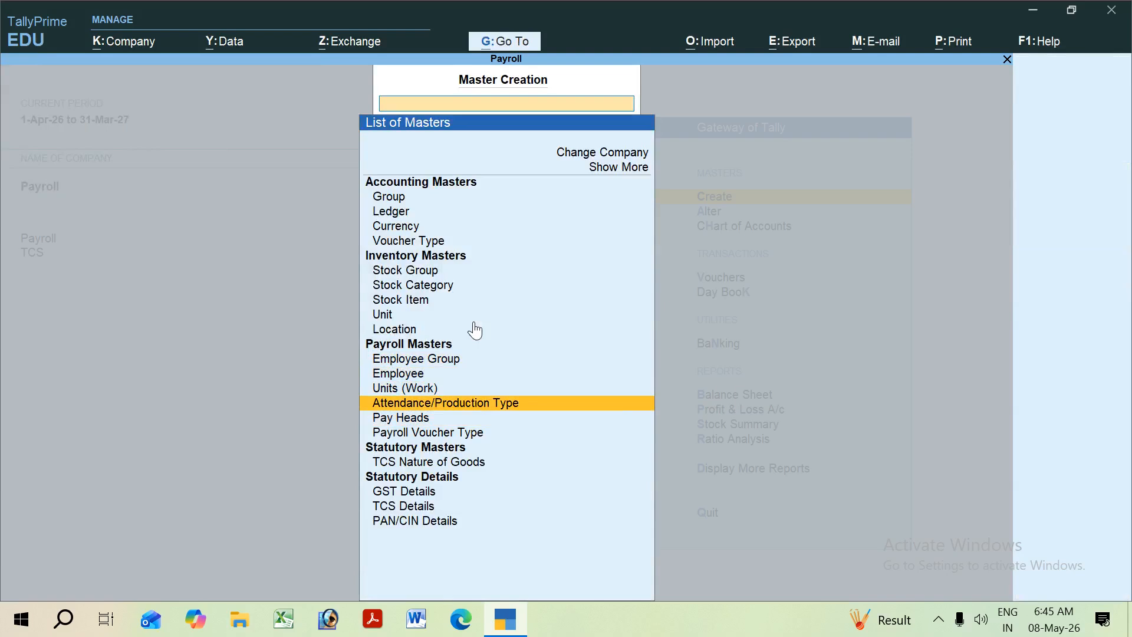
{"action": "key", "text": "Return"}
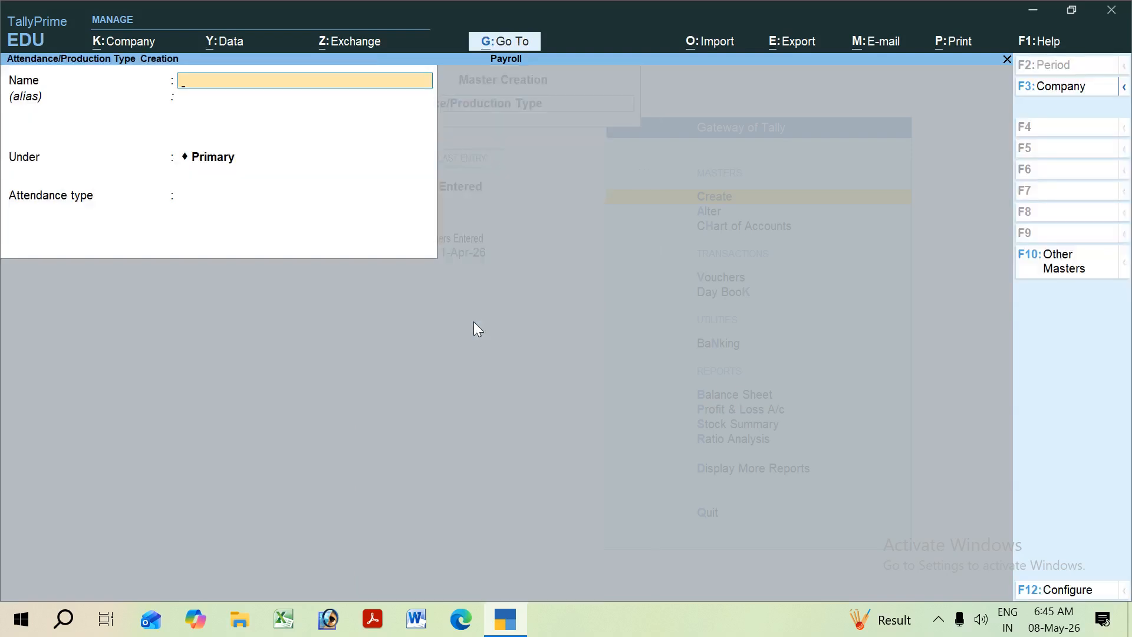
{"action": "type", "text": "Leave"}
{"action": "key", "text": "Return"}
{"action": "key", "text": "Return"}
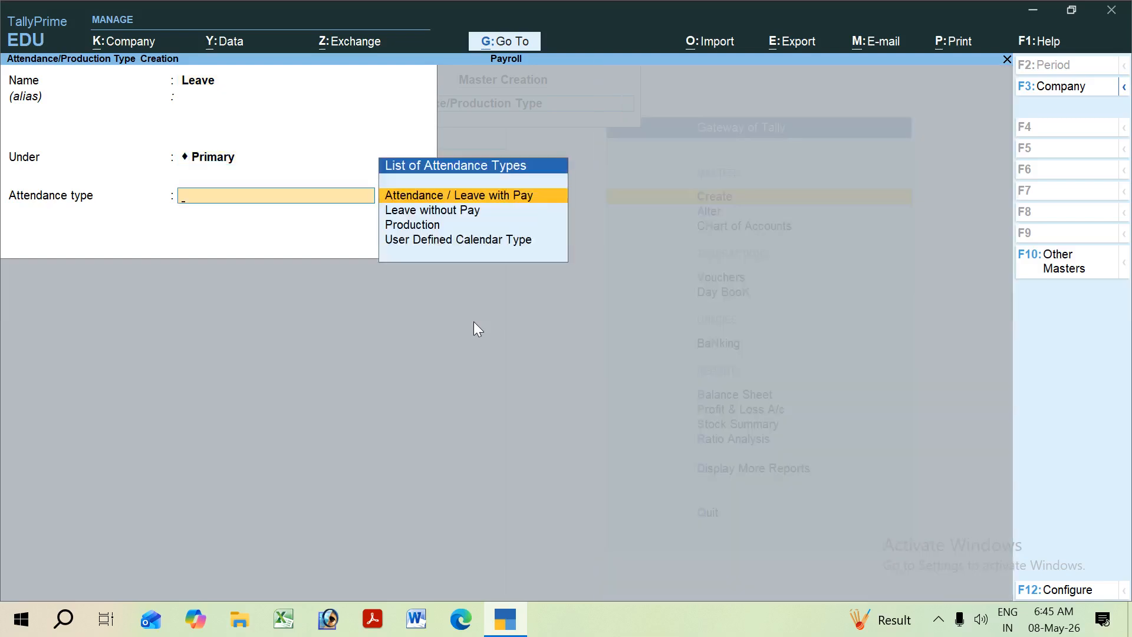
{"action": "key", "text": "Down"}
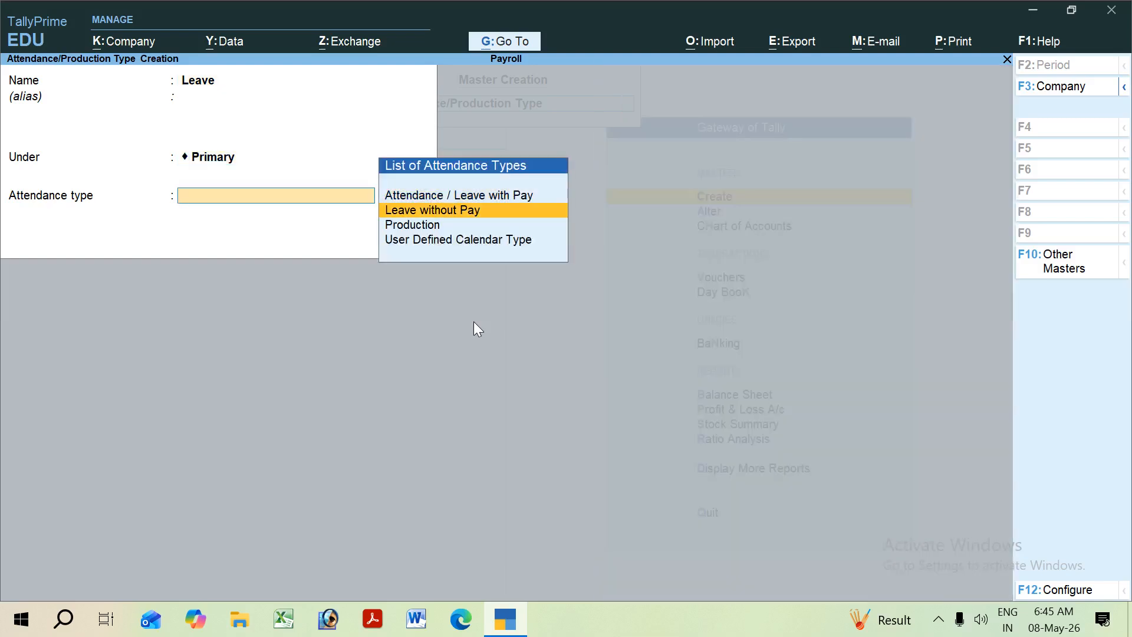
{"action": "key", "text": "Return"}
{"action": "key", "text": "Return"}
{"action": "key", "text": "Return"}
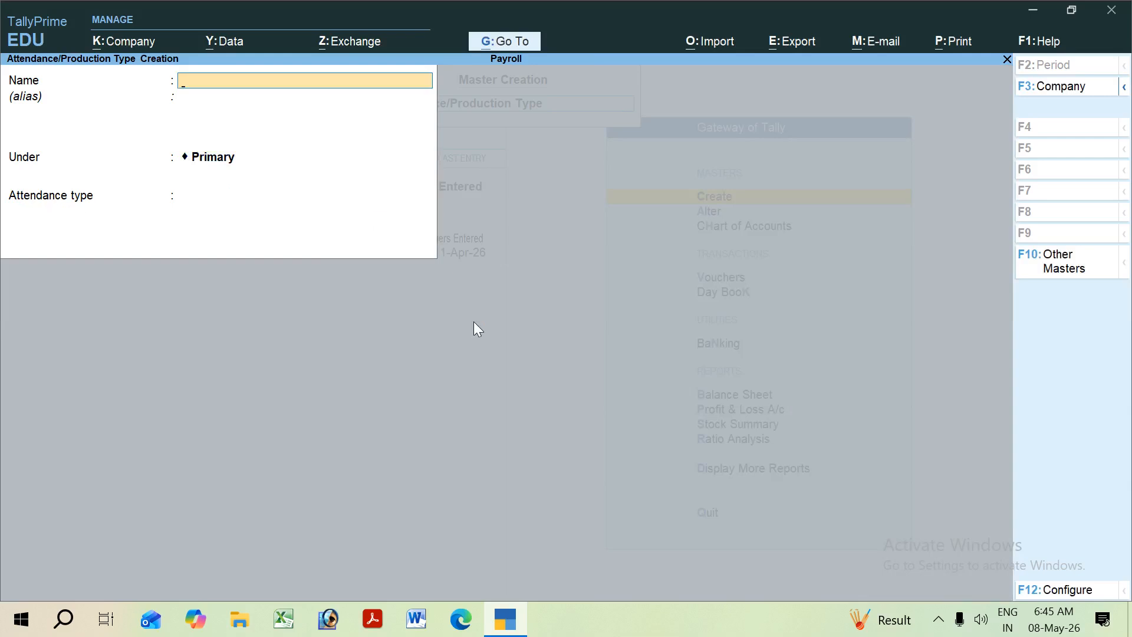
- Create a Production attendance type named Over Time under Primary with unit hr of 60 min, and close attendance type creation
{"action": "type", "text": "Over Time"}
{"action": "key", "text": "Return"}
{"action": "key", "text": "Return"}
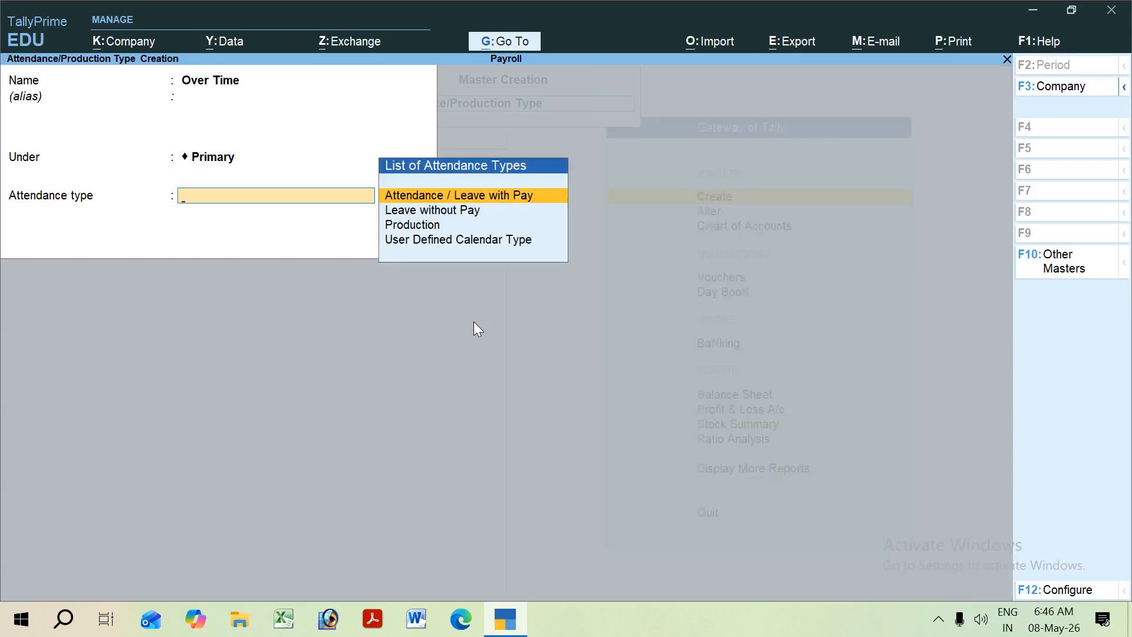
{"action": "key", "text": "Down"}
{"action": "key", "text": "Down"}
{"action": "key", "text": "Return"}
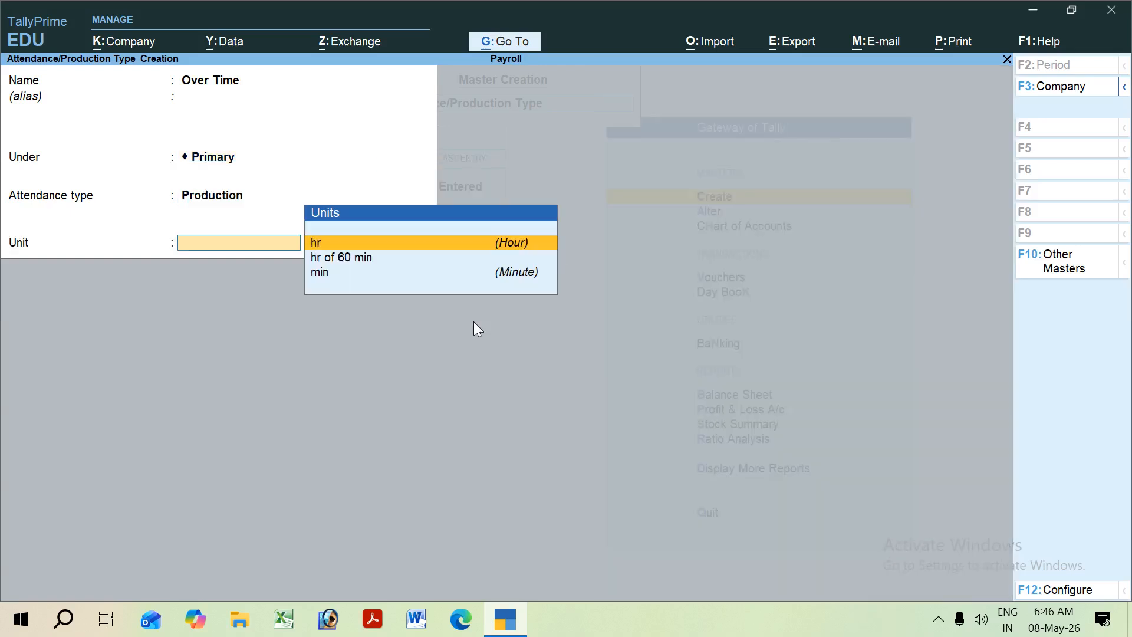
{"action": "key", "text": "Down"}
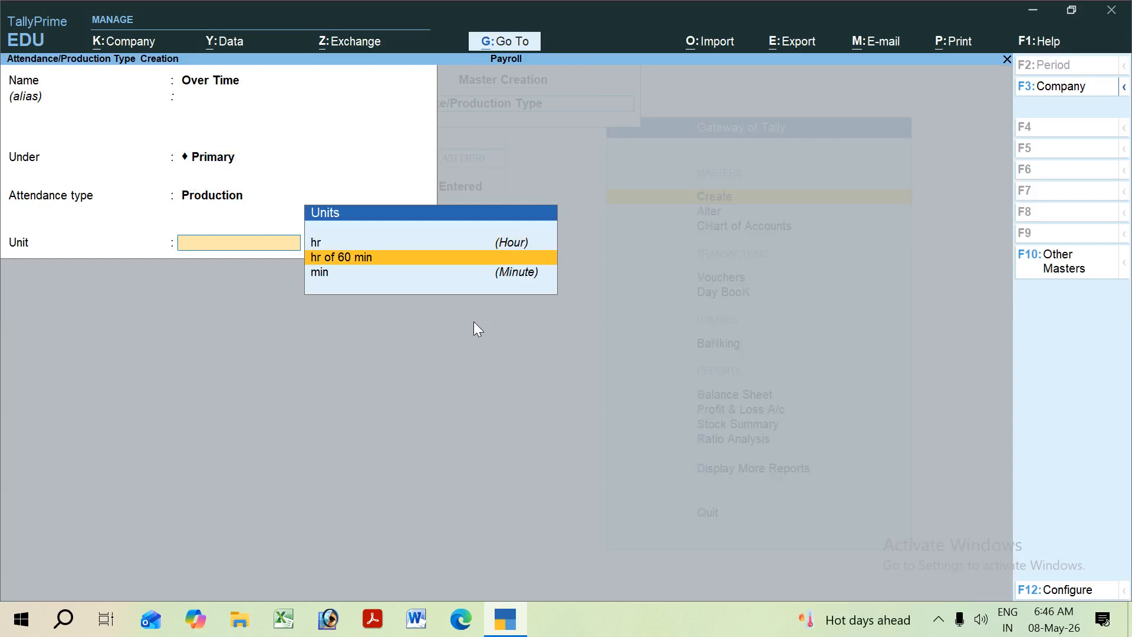
{"action": "key", "text": "Return"}
{"action": "key", "text": "Return"}
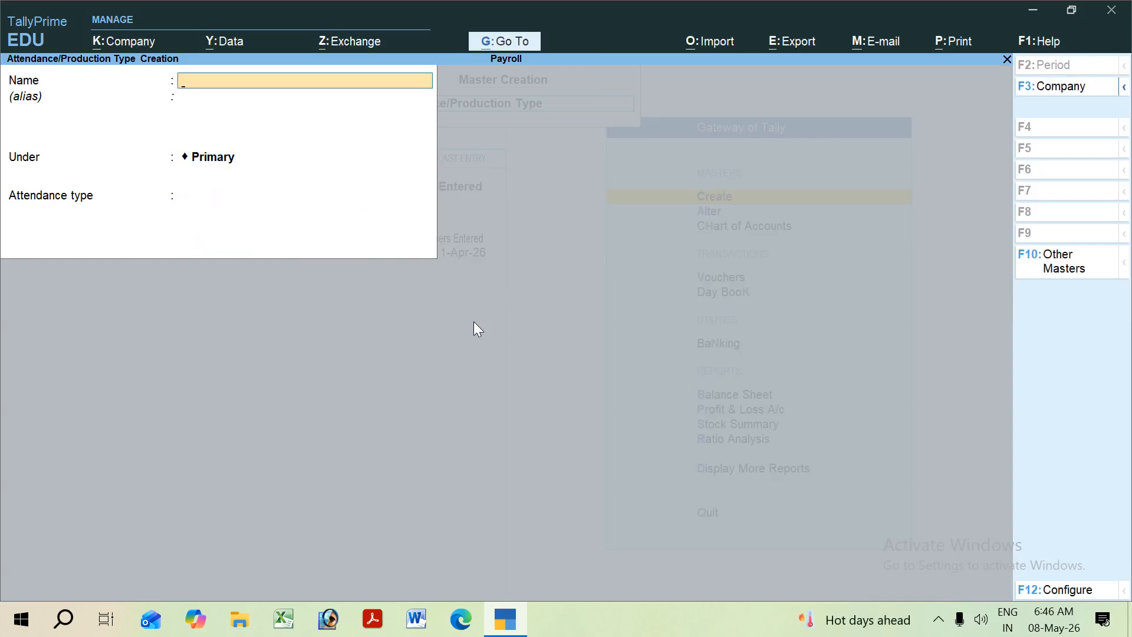
{"action": "key", "text": "Escape"}
{"action": "key", "text": "Return"}
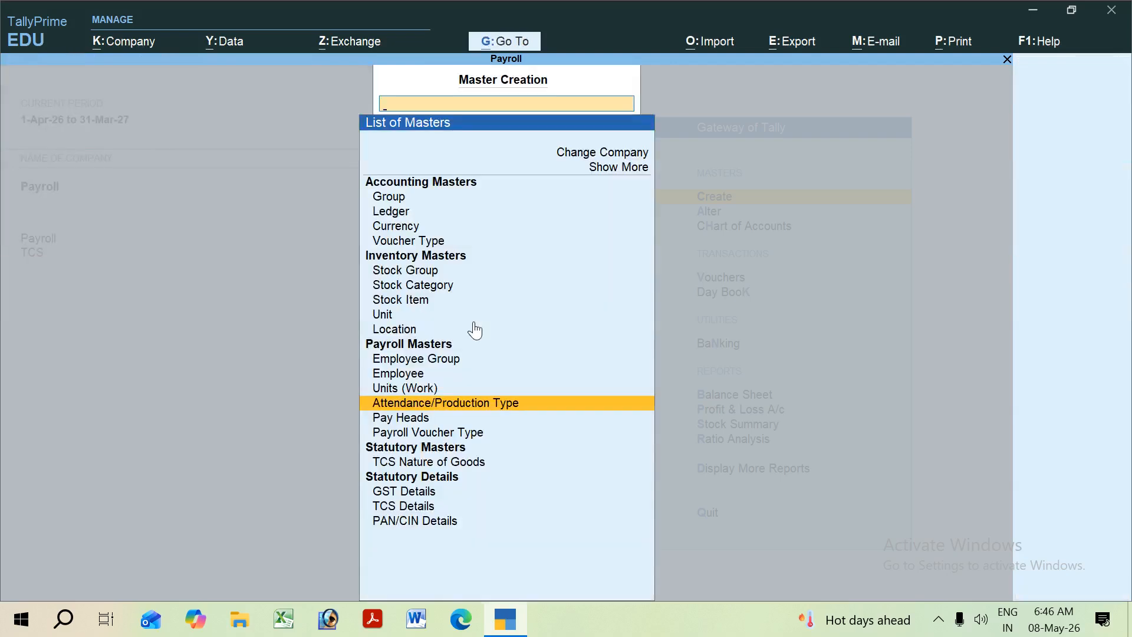
- Start a new pay head named Basic Salary with type Earnings for Employees and Fixed income
{"action": "key", "text": "Down"}
{"action": "key", "text": "Return"}
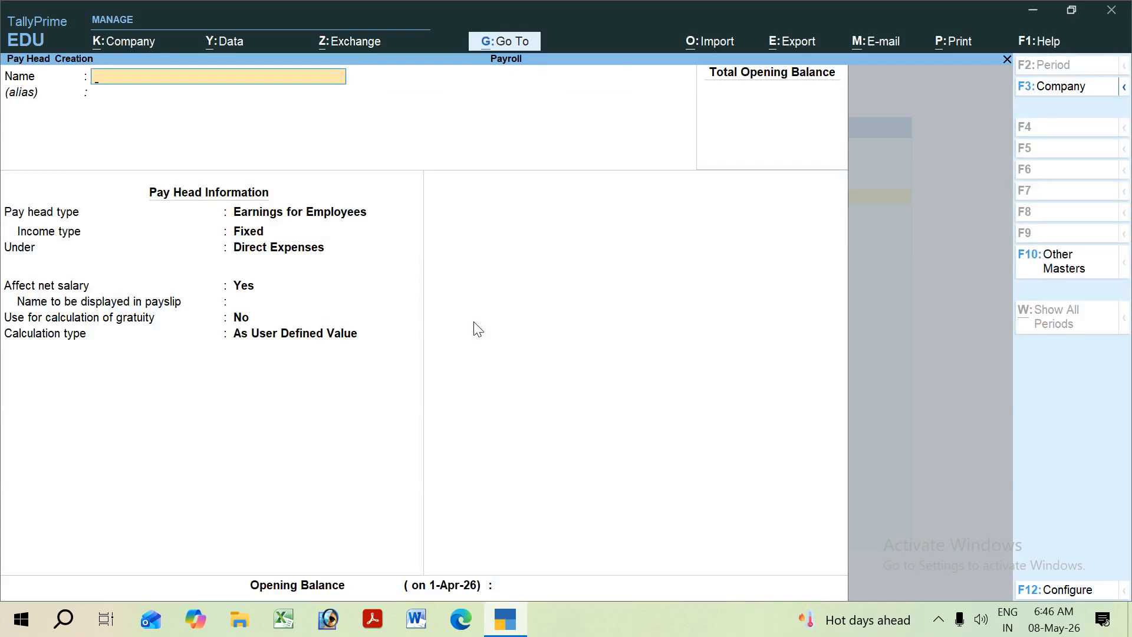
{"action": "type", "text": "Basic Salary"}
{"action": "key", "text": "Return"}
{"action": "key", "text": "Return"}
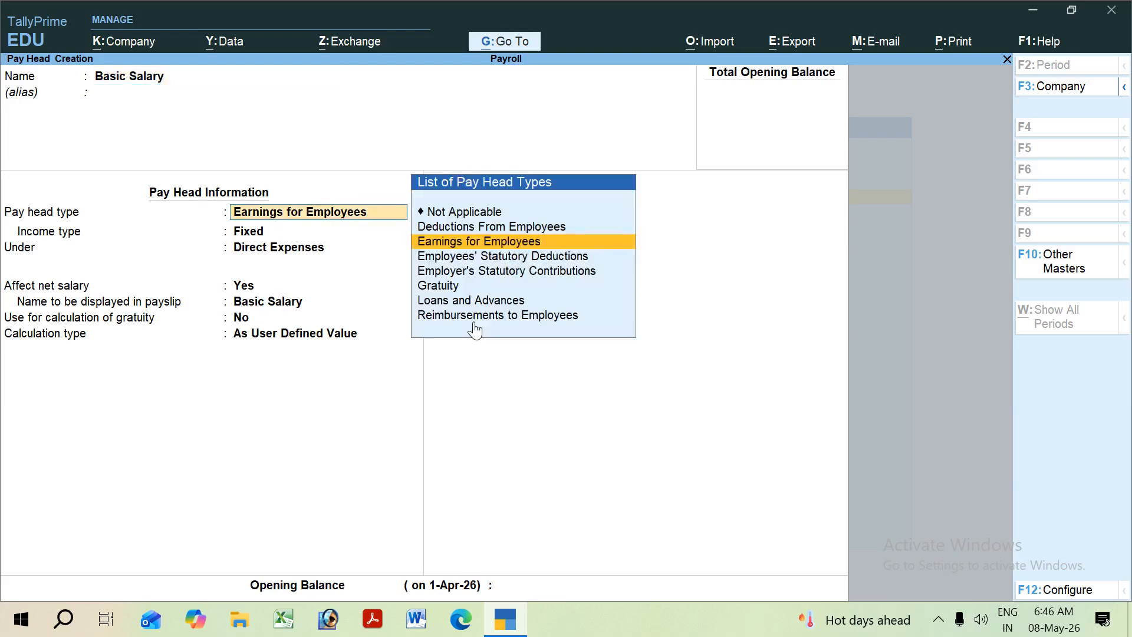
{"action": "key", "text": "Return"}
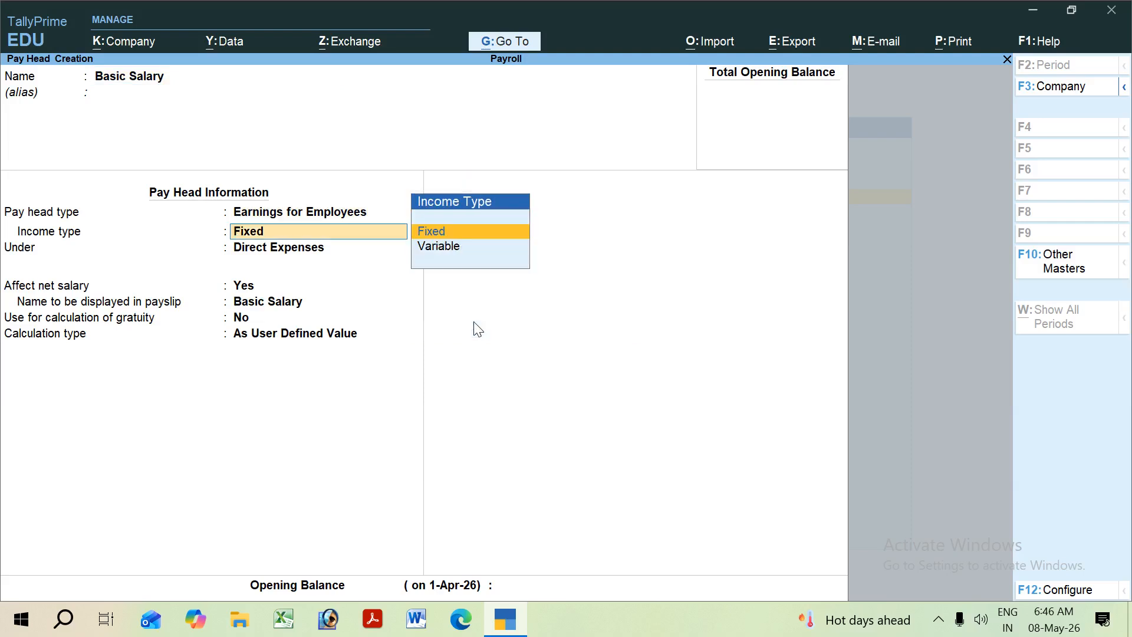
{"action": "key", "text": "Return"}
- Place the Basic Salary pay head under Indirect Expenses with calculation type As User Defined Value, and save it
{"action": "key", "text": "Down"}
{"action": "key", "text": "Down"}
{"action": "key", "text": "Down"}
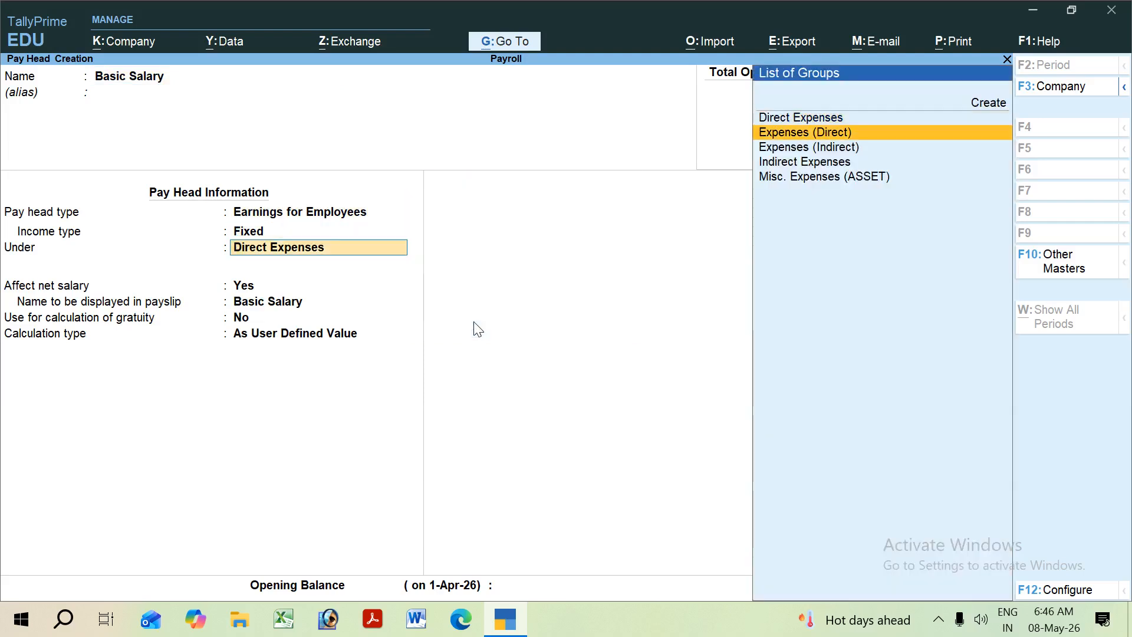
{"action": "key", "text": "Return"}
{"action": "key", "text": "Return"}
{"action": "key", "text": "Return"}
{"action": "key", "text": "Return"}
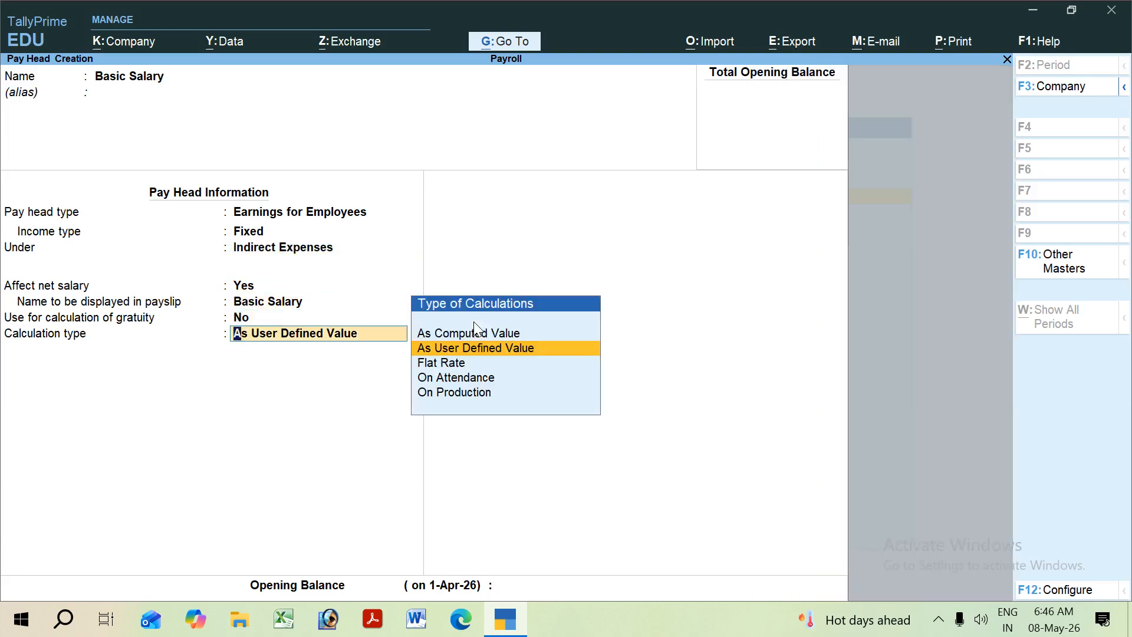
{"action": "key", "text": "Return"}
{"action": "key", "text": "Return"}
{"action": "key", "text": "Return"}
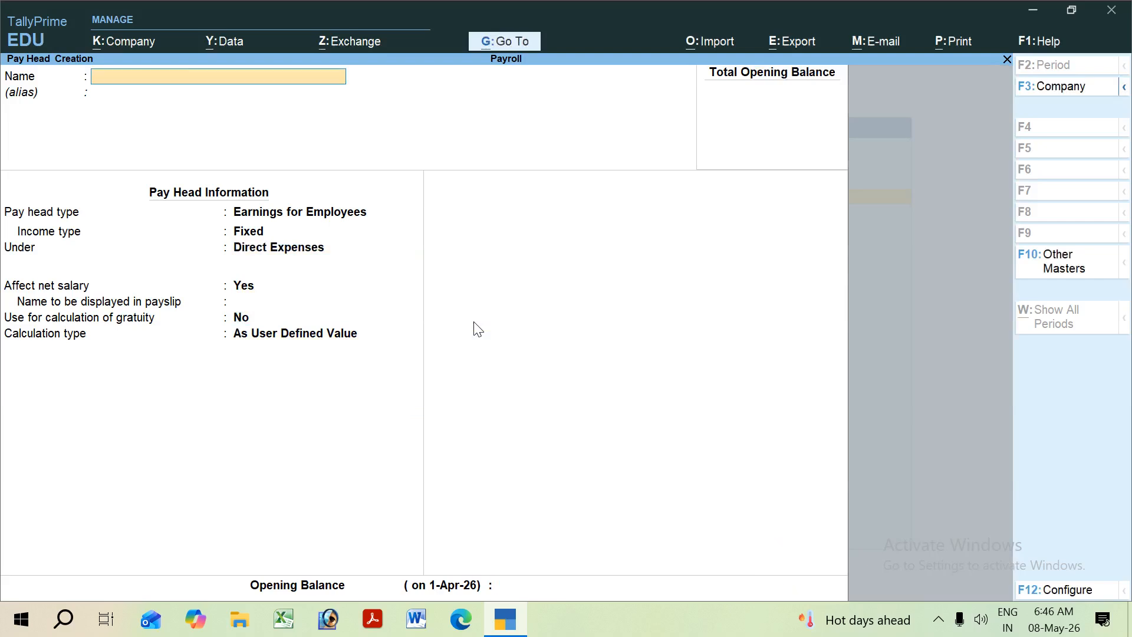
- Start a pay head named Hourse Rent Allowance as Fixed Earnings for Employees under Indirect Expenses, not used for gratuity
{"action": "type", "text": "Hourse Rent Allow"}
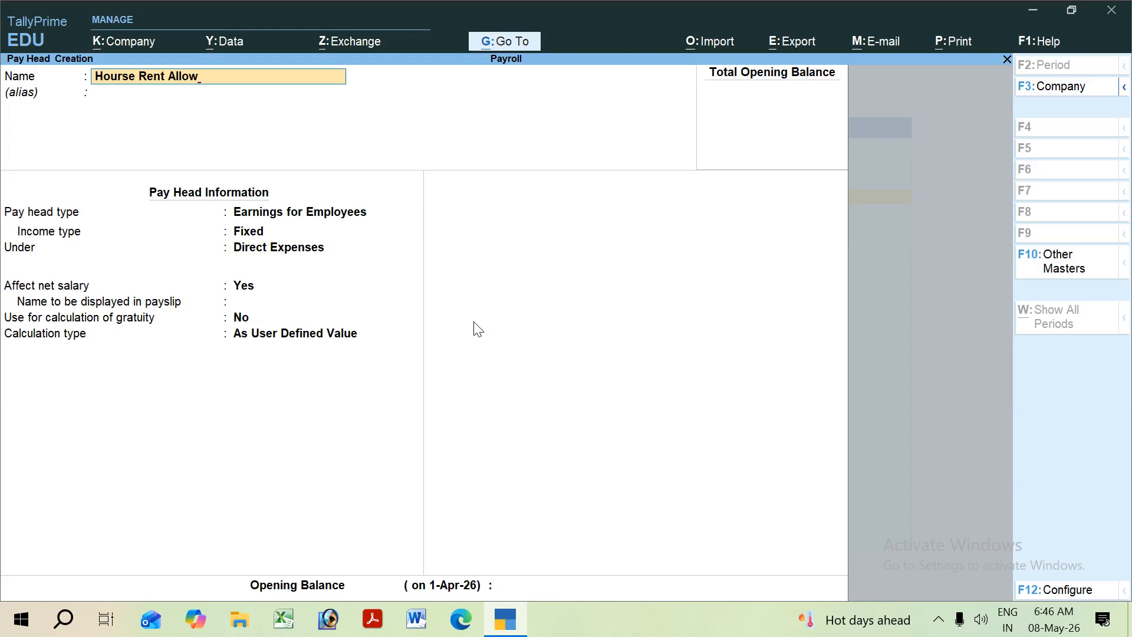
{"action": "type", "text": "ance"}
{"action": "key", "text": "Return"}
{"action": "key", "text": "Return"}
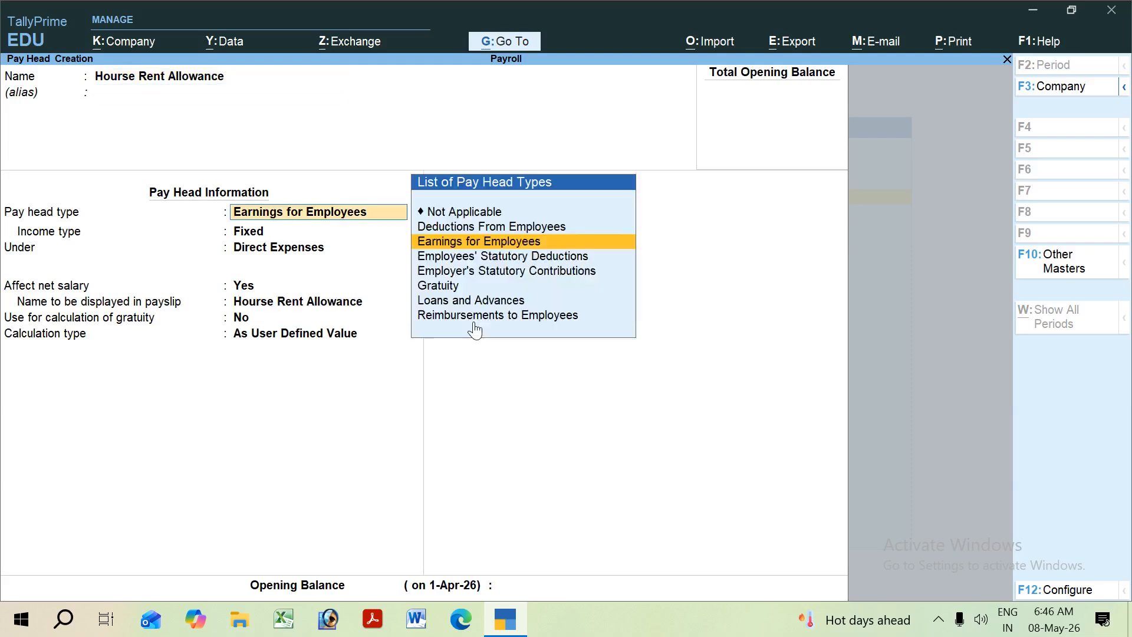
{"action": "key", "text": "Return"}
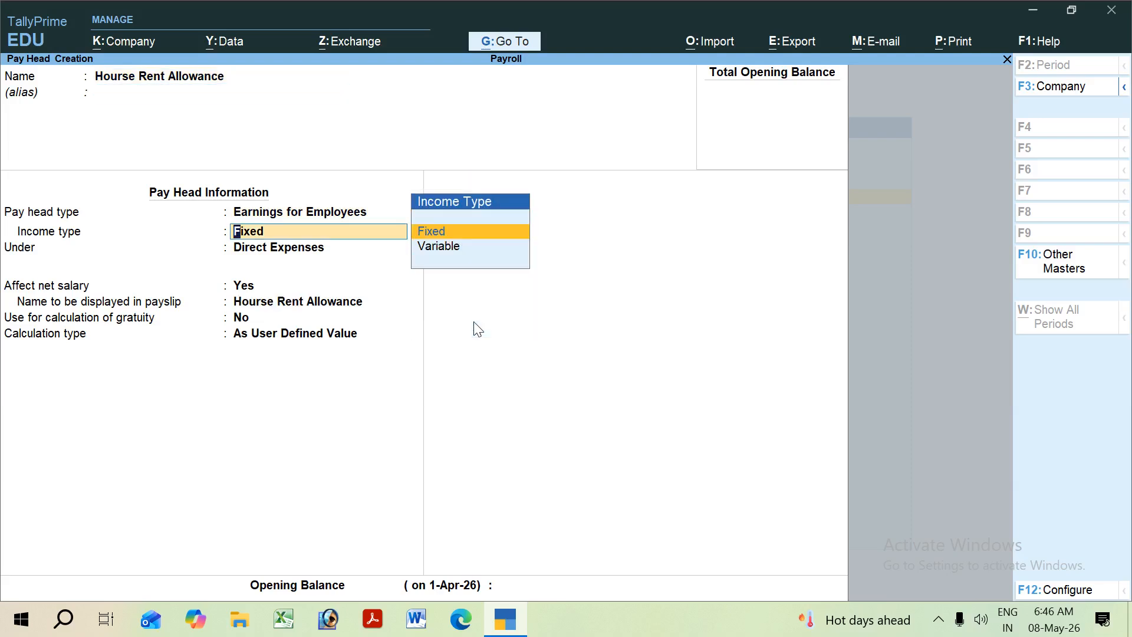
{"action": "key", "text": "Return"}
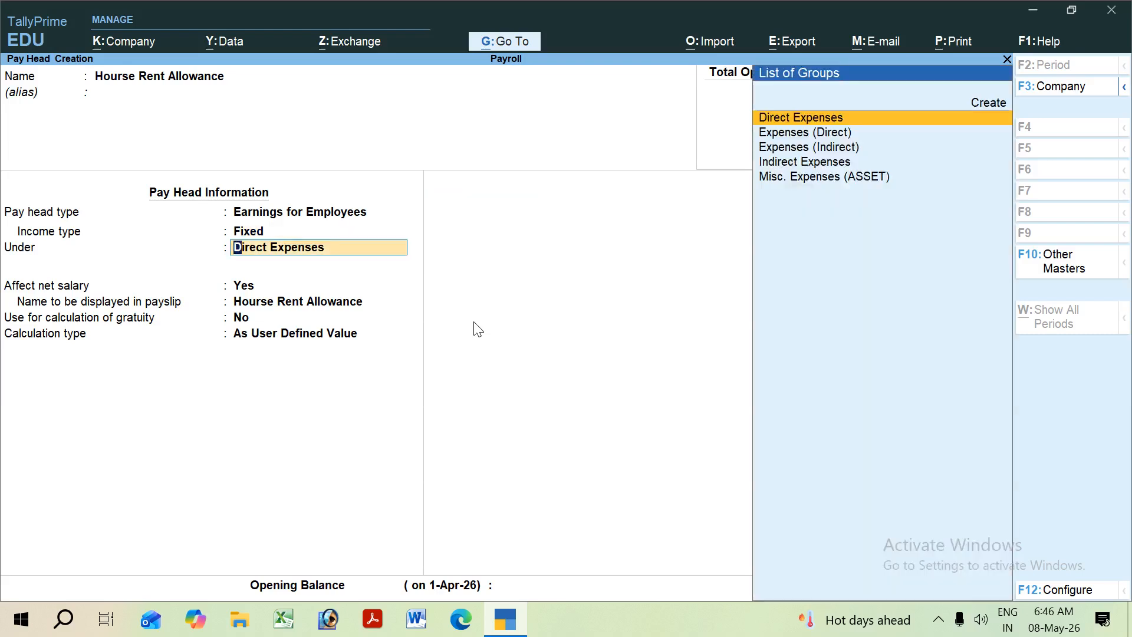
{"action": "key", "text": "Down"}
{"action": "key", "text": "Down"}
{"action": "key", "text": "Down"}
{"action": "key", "text": "Return"}
{"action": "key", "text": "Return"}
{"action": "key", "text": "Return"}
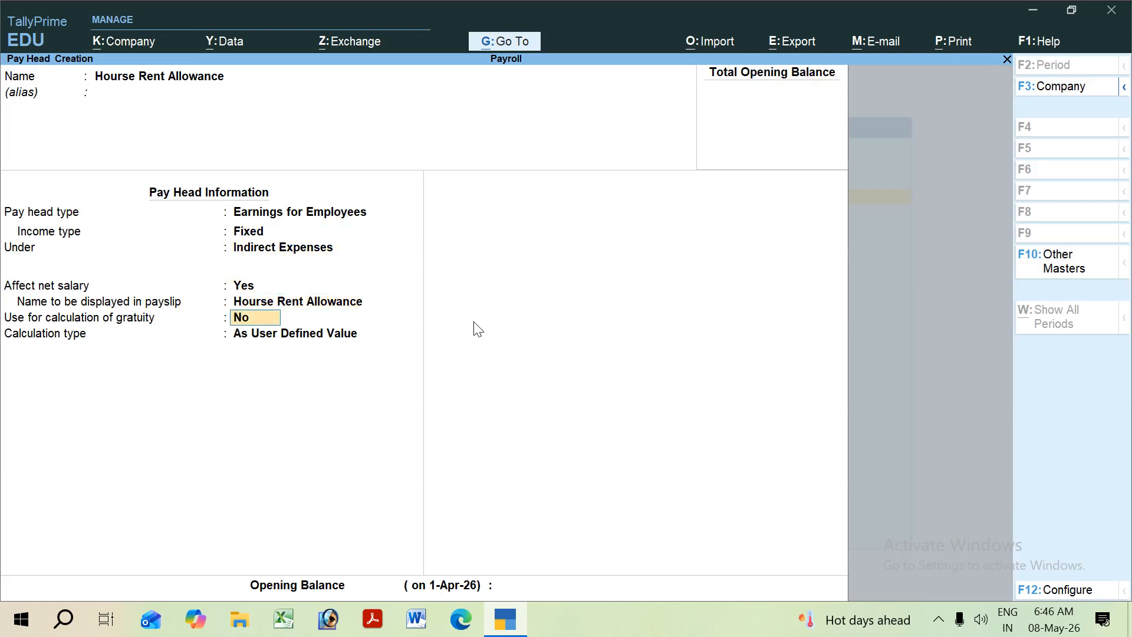
{"action": "key", "text": "Return"}
- Set the allowance's calculation type to As Computed Value over Months, with Normal Rounding and no limit
{"action": "key", "text": "Up"}
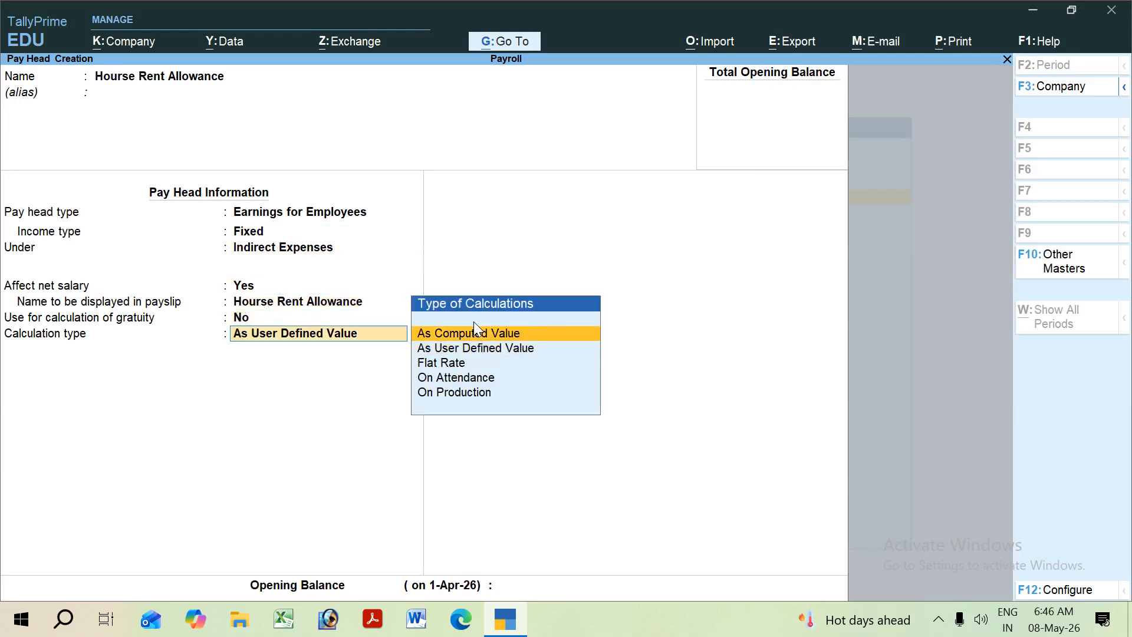
{"action": "key", "text": "Return"}
{"action": "key", "text": "Return"}
{"action": "key", "text": "Down"}
{"action": "key", "text": "Down"}
{"action": "key", "text": "Return"}
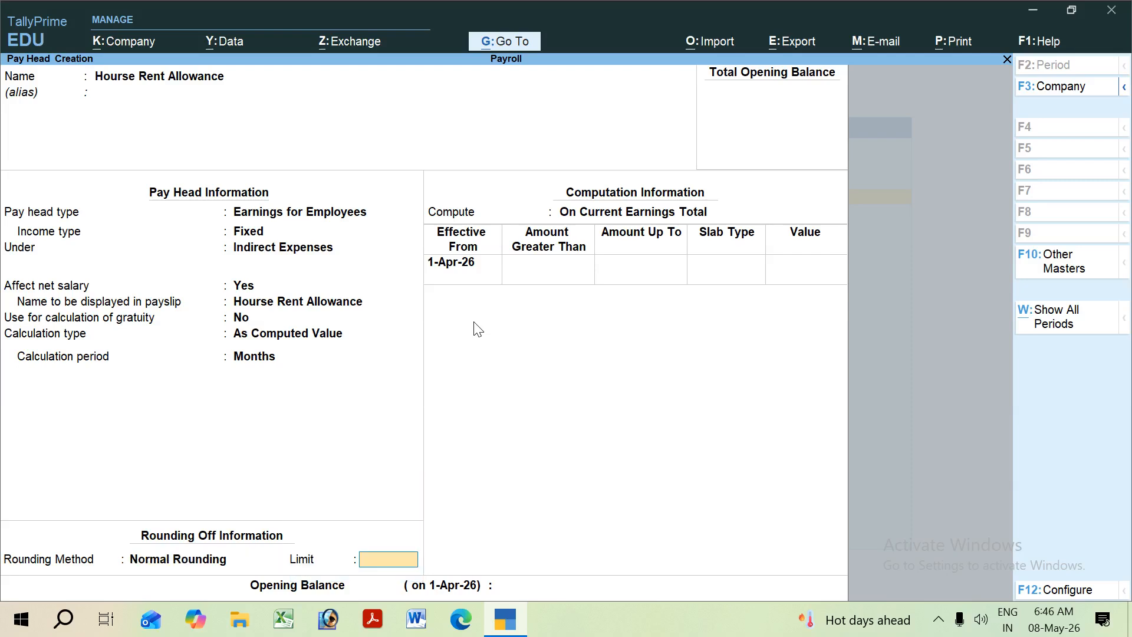
{"action": "key", "text": "Return"}
- Compute the allowance On Specified Formula using the Basic Salary pay head
{"action": "key", "text": "Down"}
{"action": "key", "text": "Down"}
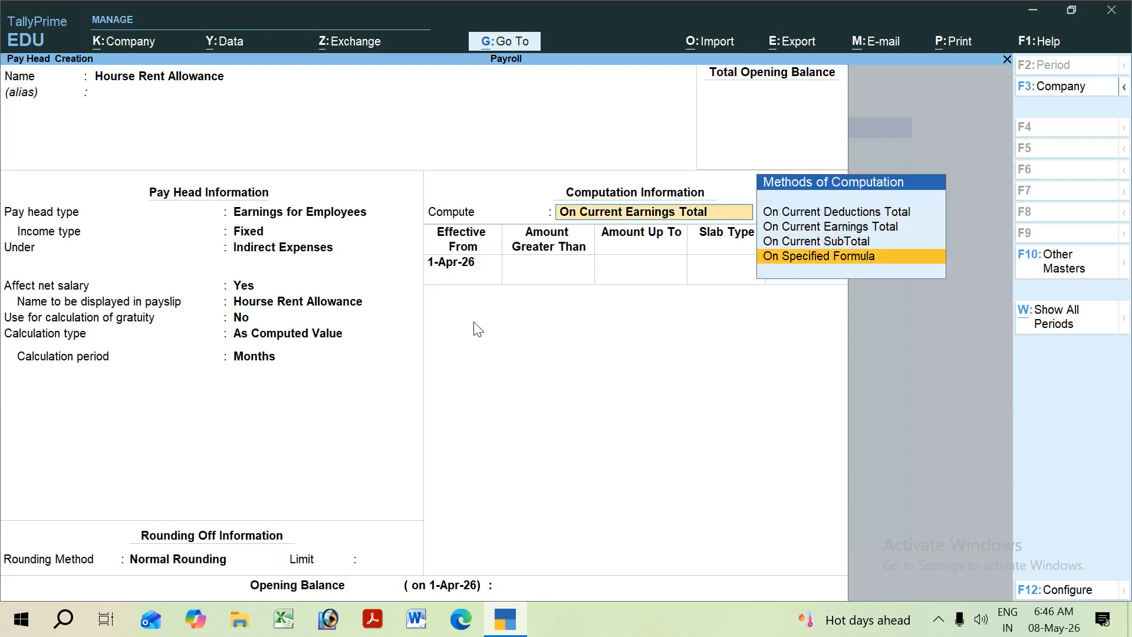
{"action": "key", "text": "Return"}
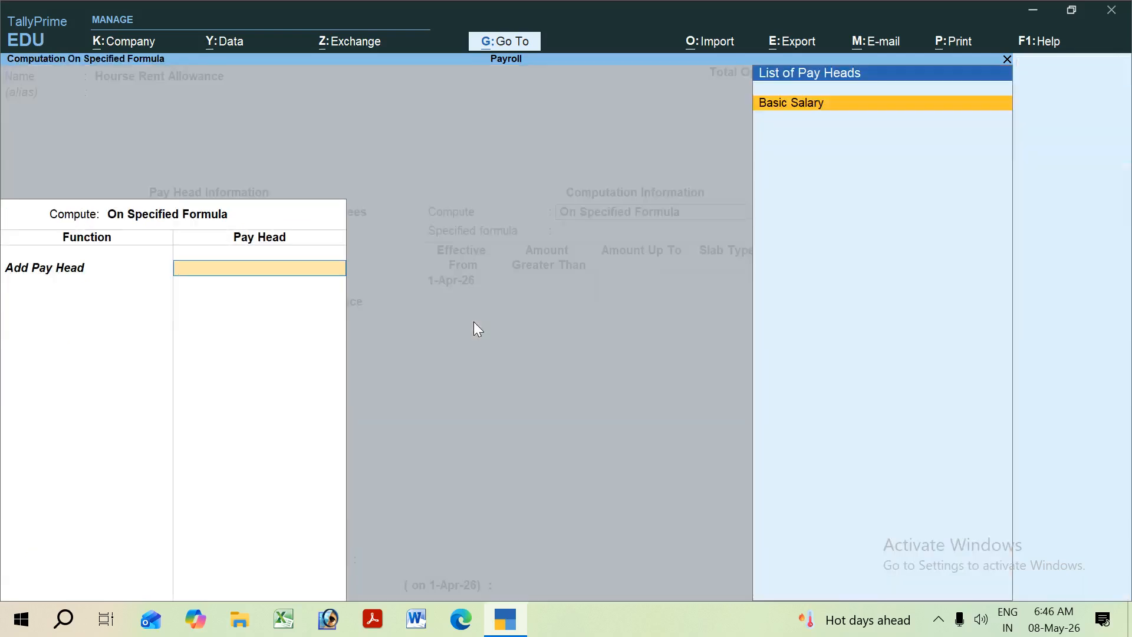
{"action": "key", "text": "Return"}
{"action": "key", "text": "Return"}
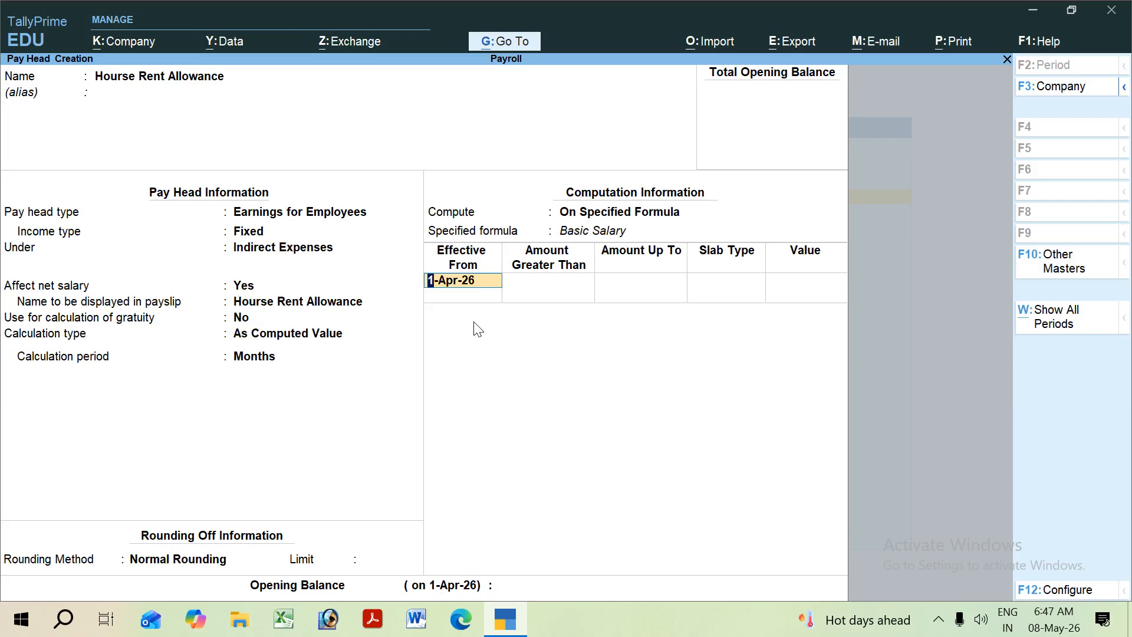
- Add a slab effective from 1-Apr-26 for amounts up to 65,000 at 4 percent
{"action": "key", "text": "Return"}
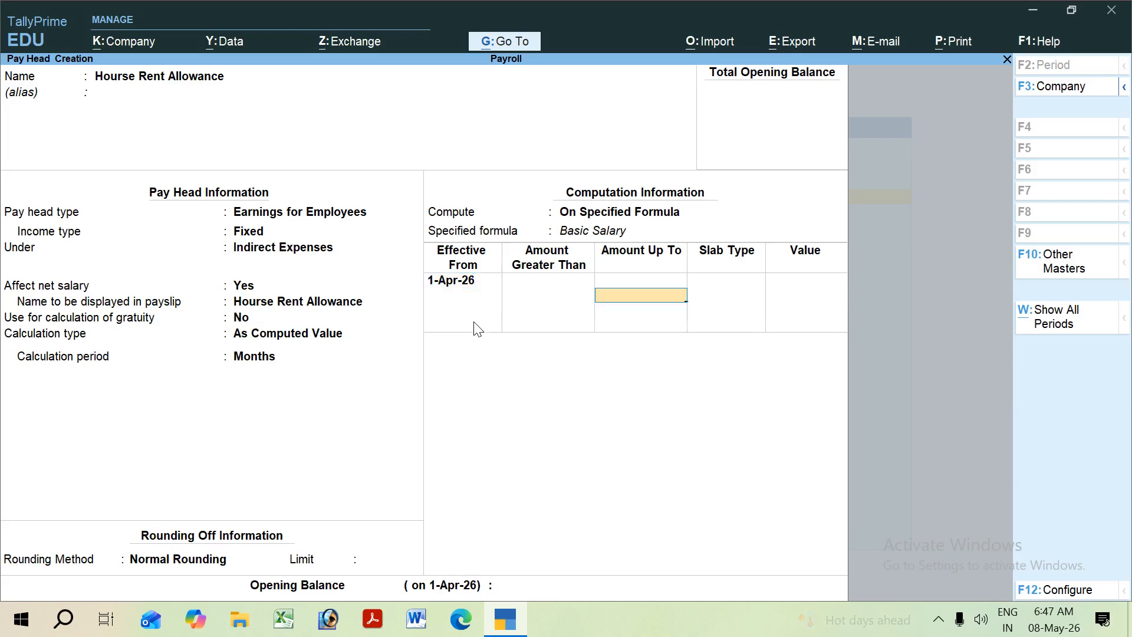
{"action": "type", "text": "65000"}
{"action": "key", "text": "Return"}
{"action": "key", "text": "Return"}
{"action": "type", "text": "4"}
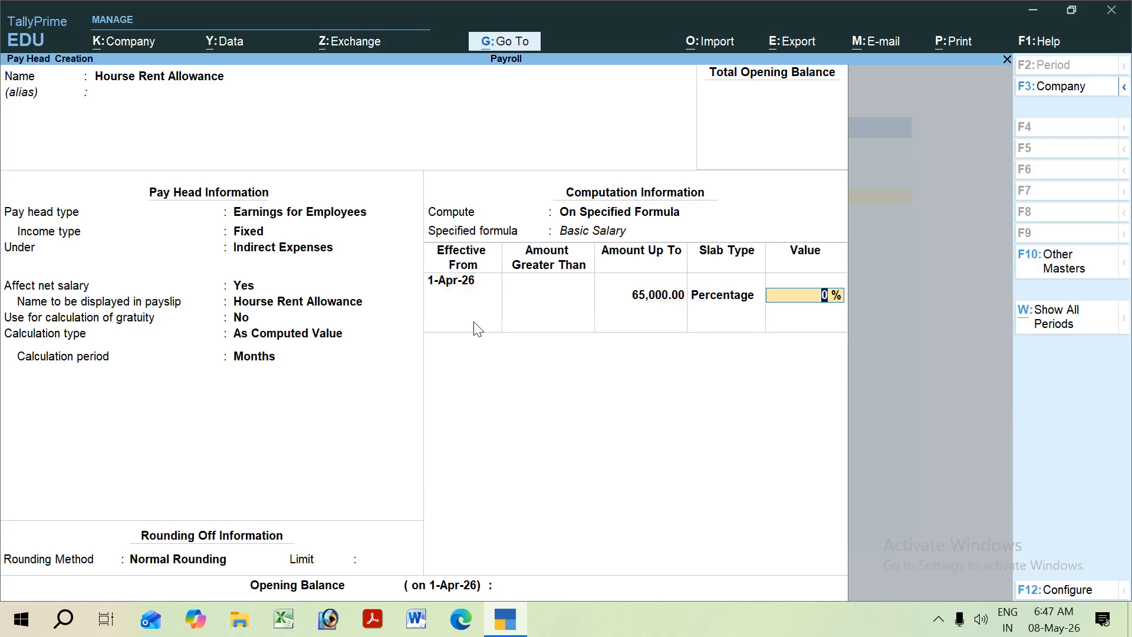
{"action": "key", "text": "Return"}
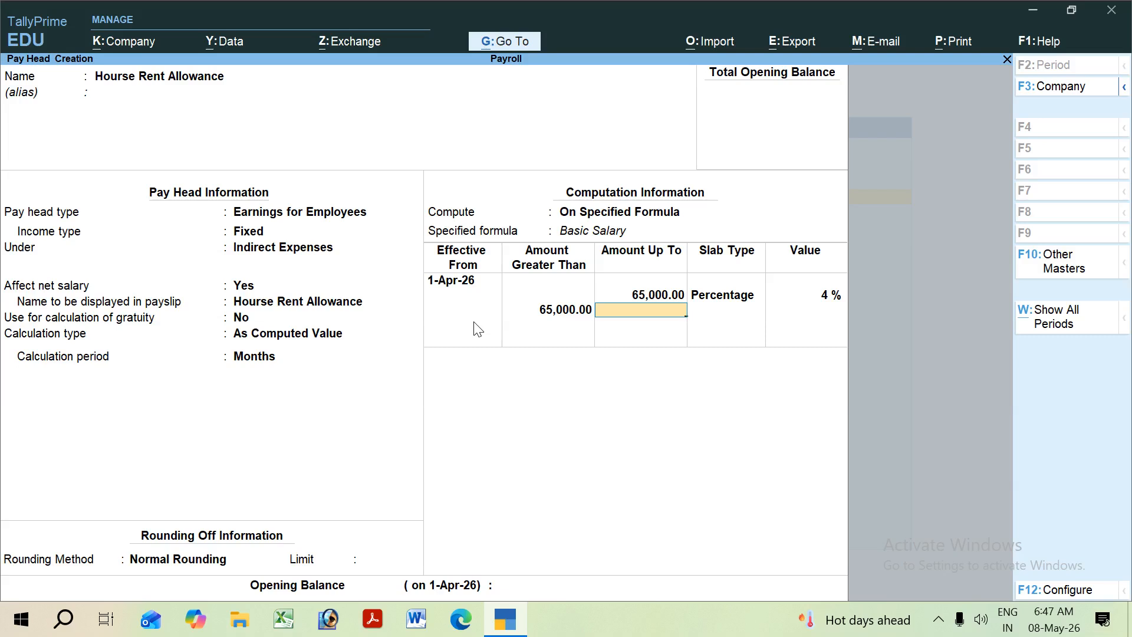
- Add a 5 percent slab for amounts above 65,000, and save the pay head without an opening balance
{"action": "key", "text": "Return"}
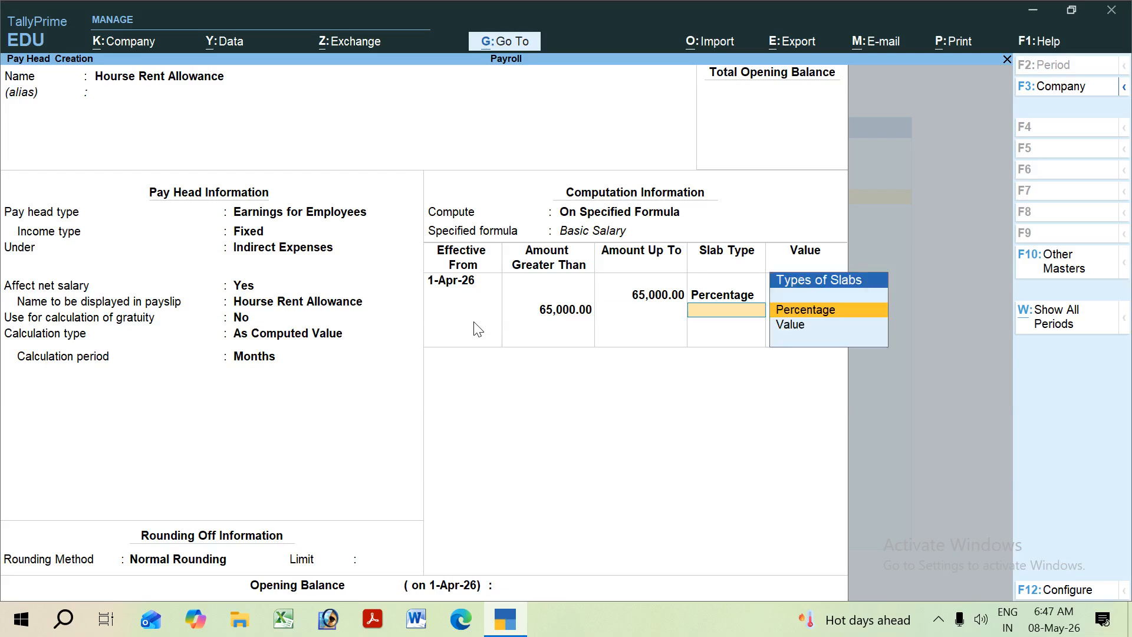
{"action": "key", "text": "Return"}
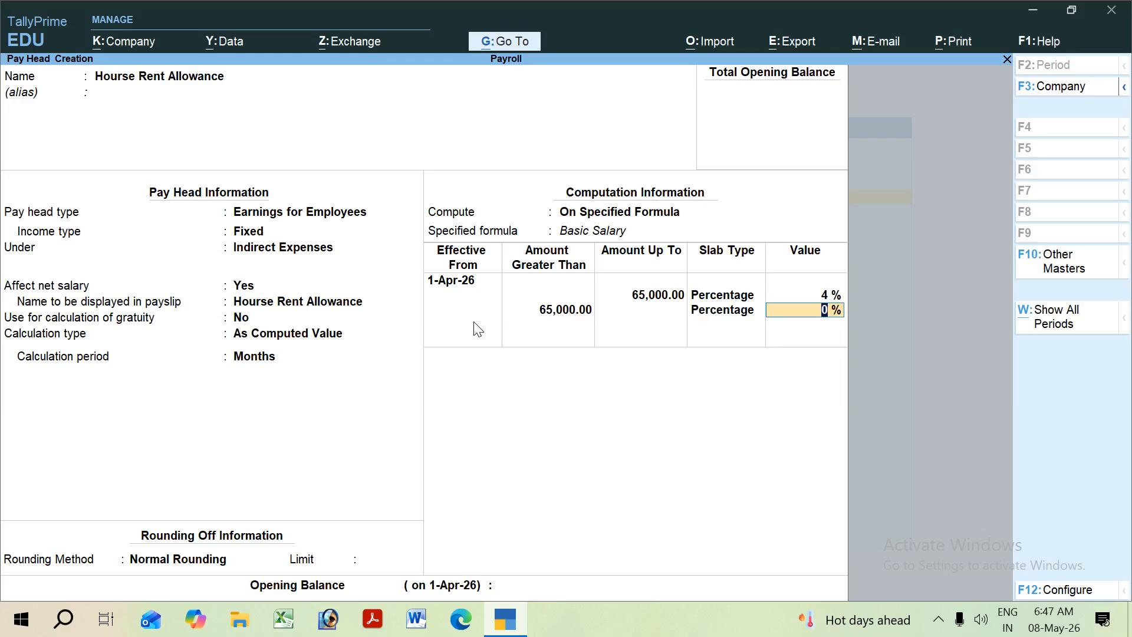
{"action": "type", "text": "5"}
{"action": "key", "text": "Return"}
{"action": "key", "text": "Return"}
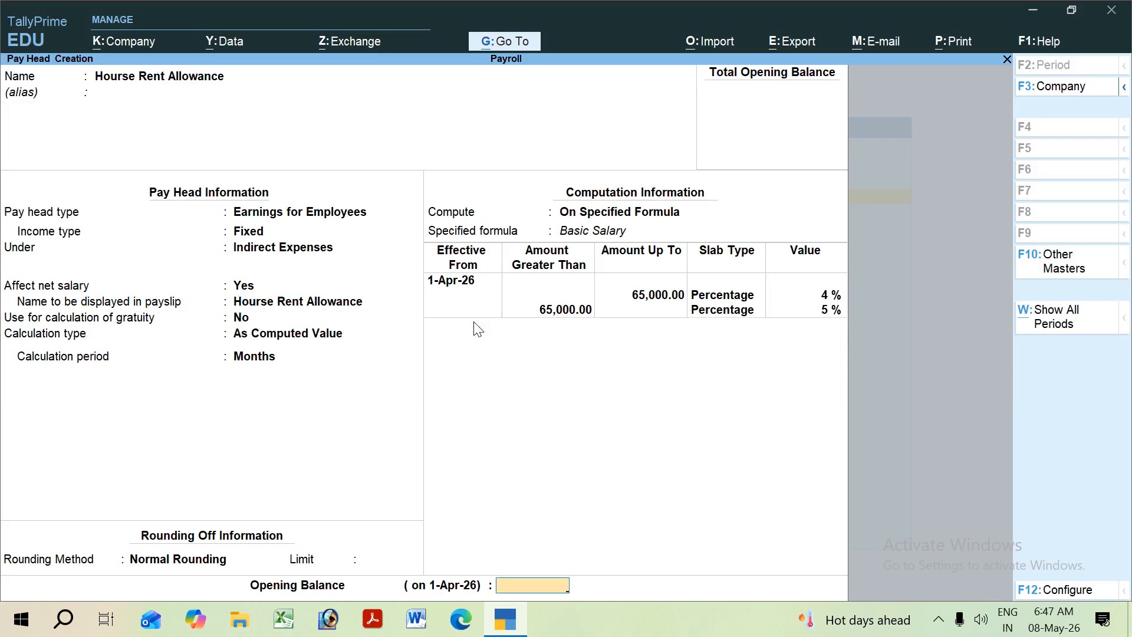
{"action": "key", "text": "Return"}
{"action": "key", "text": "Return"}
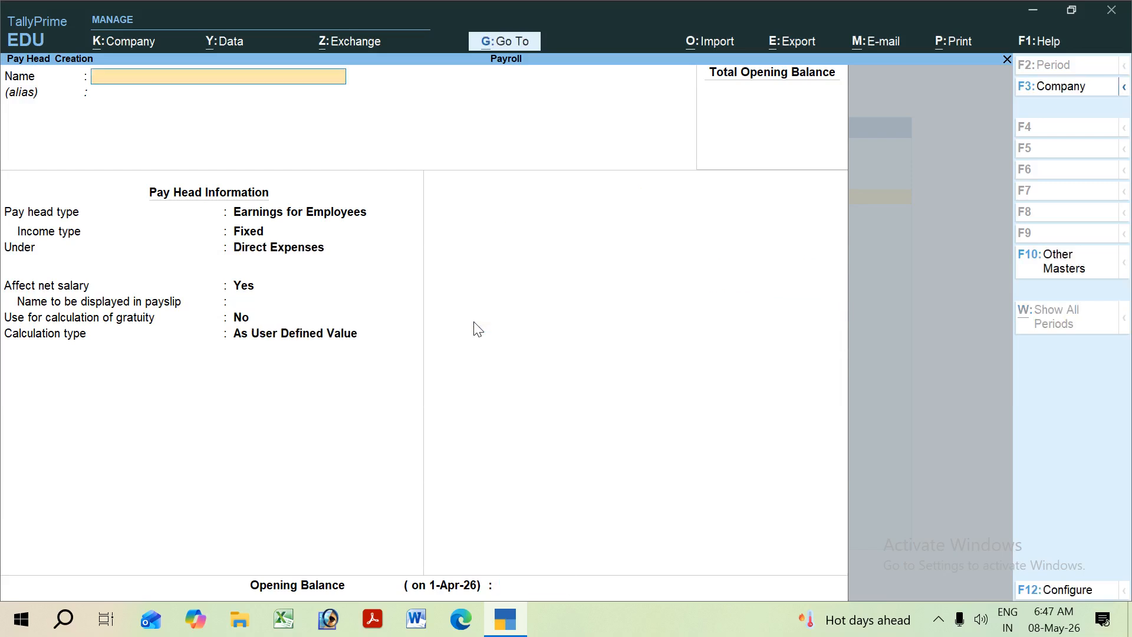
- Create a Dearness Allowance pay head as fixed Earnings for Employees under Indirect Expenses, affecting net salary and not used for gratuity
{"action": "type", "text": "Dearness Allowance"}
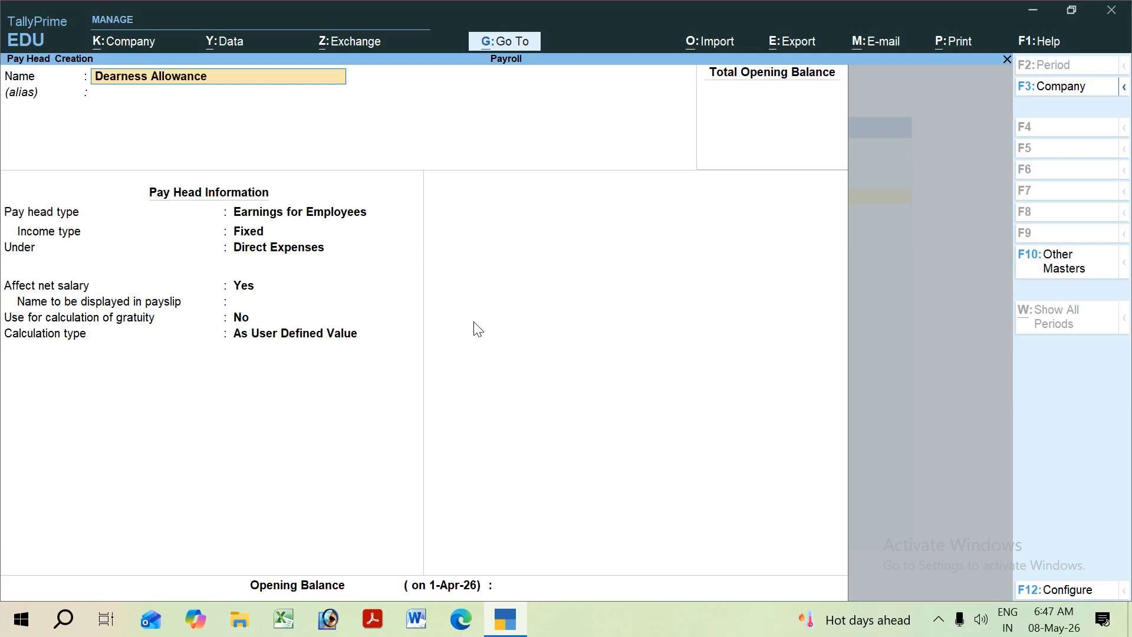
{"action": "key", "text": "Return"}
{"action": "key", "text": "Return"}
{"action": "key", "text": "Return"}
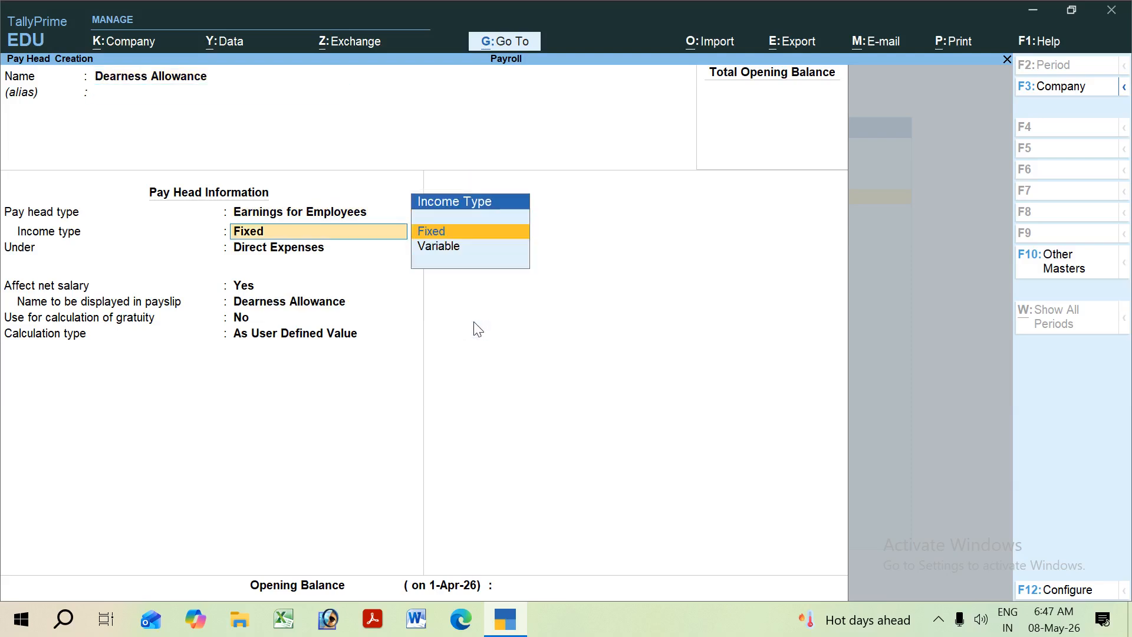
{"action": "key", "text": "Return"}
{"action": "key", "text": "Down"}
{"action": "key", "text": "Down"}
{"action": "key", "text": "Down"}
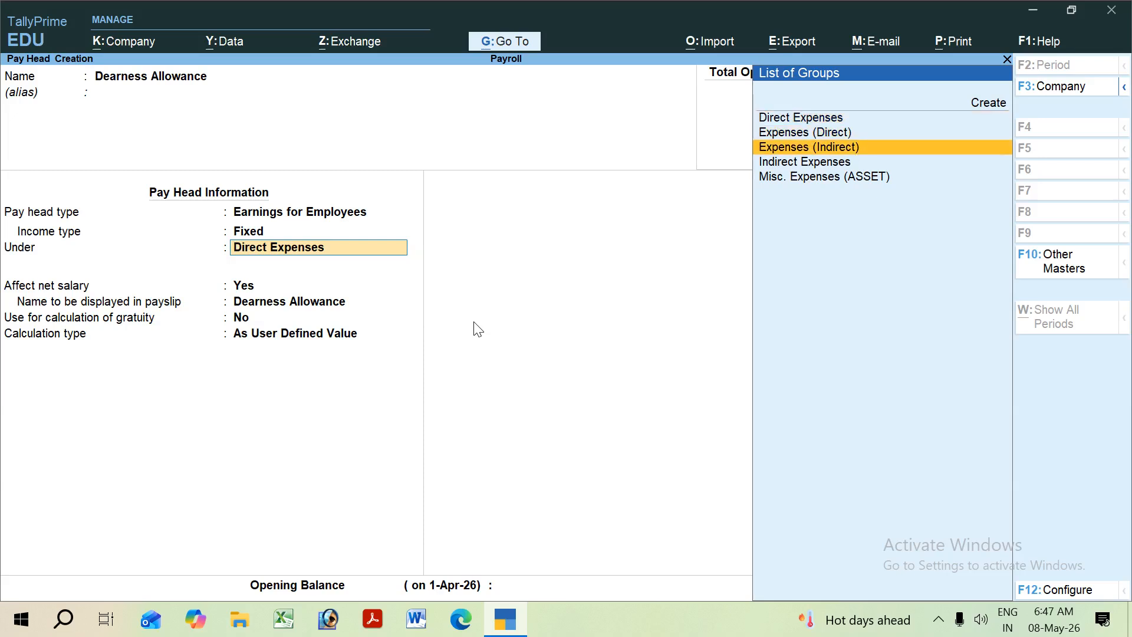
{"action": "key", "text": "Return"}
{"action": "key", "text": "Return"}
{"action": "key", "text": "Return"}
{"action": "key", "text": "Return"}
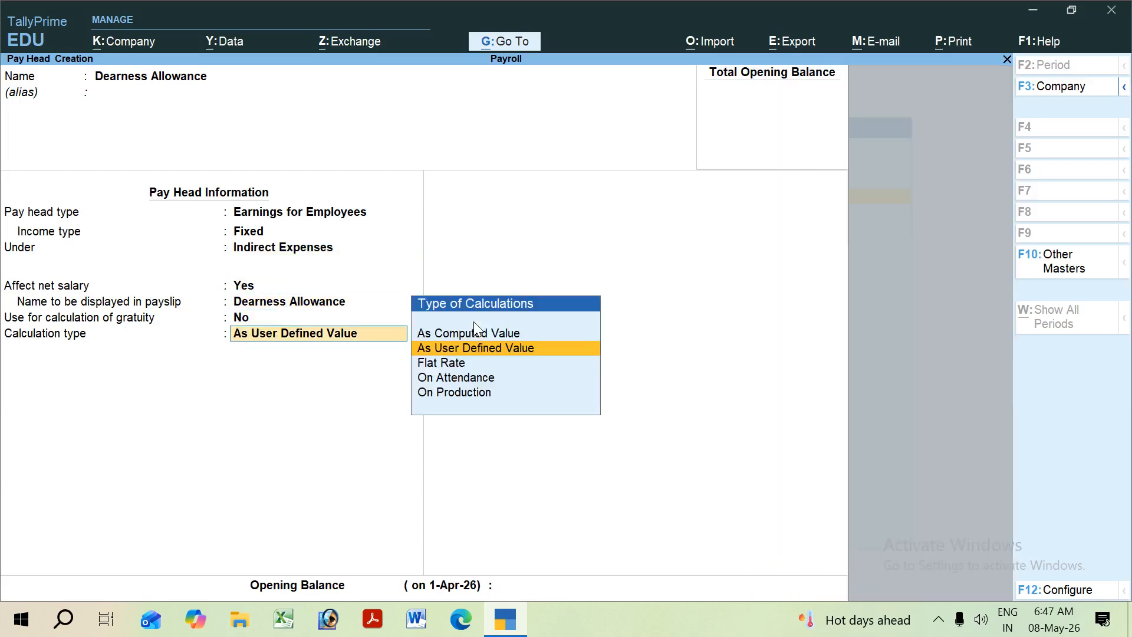
- Set Dearness Allowance to calculate As Computed Value over Months, with Normal Rounding and no limit
{"action": "key", "text": "Down"}
{"action": "key", "text": "Down"}
{"action": "key", "text": "Up"}
{"action": "key", "text": "Up"}
{"action": "key", "text": "Up"}
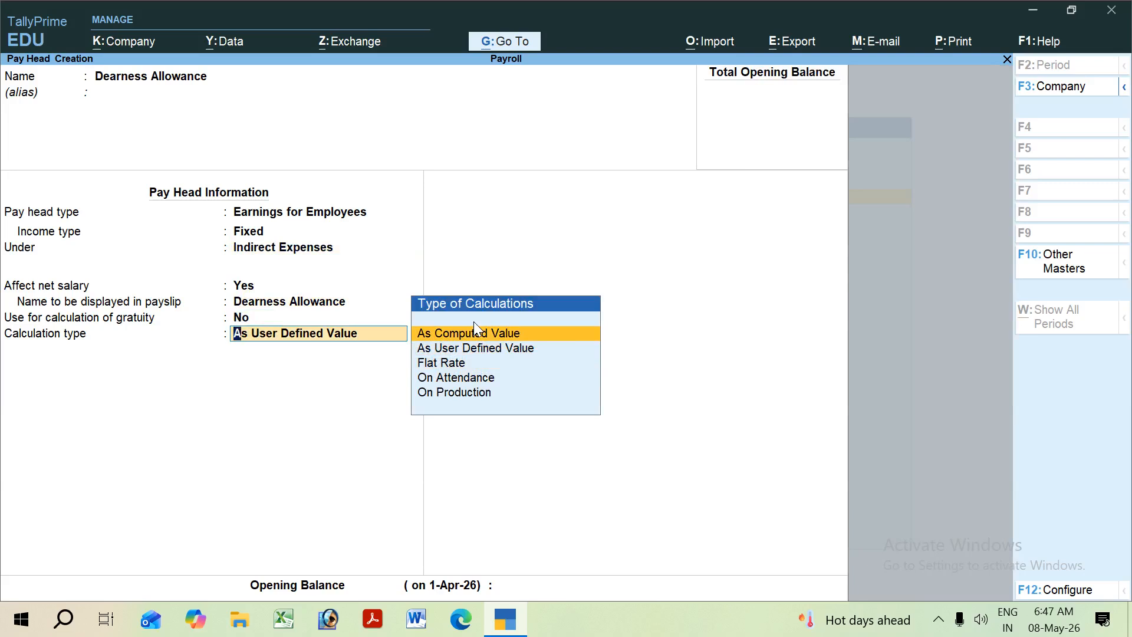
{"action": "key", "text": "Return"}
{"action": "key", "text": "Return"}
{"action": "key", "text": "Down"}
{"action": "key", "text": "Down"}
{"action": "key", "text": "Return"}
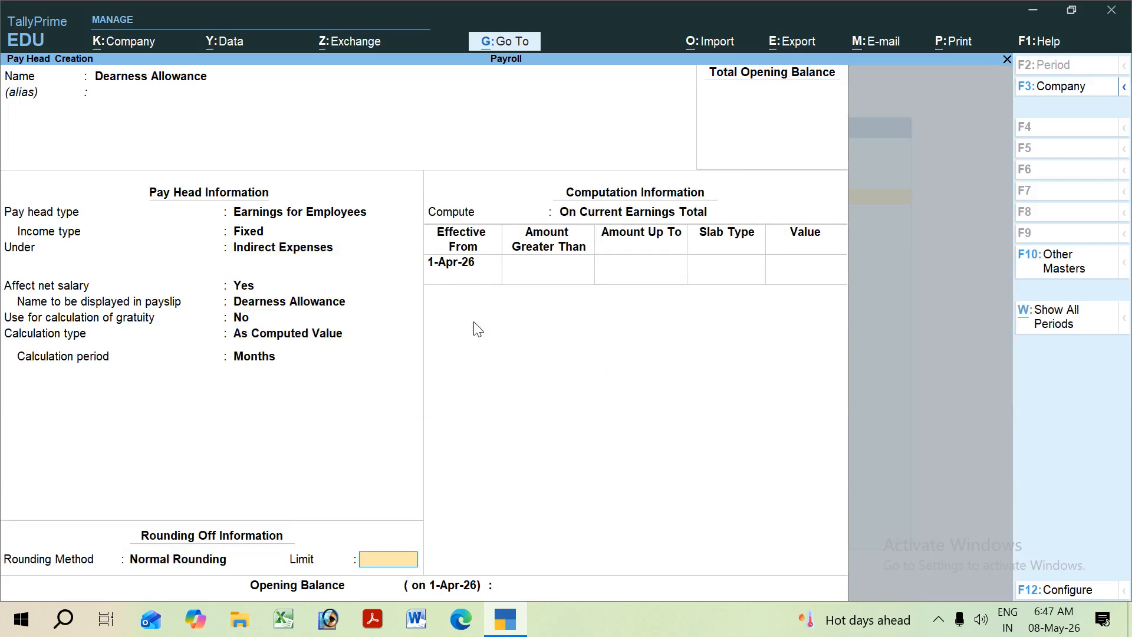
{"action": "key", "text": "Return"}
- Compute Dearness Allowance On Specified Formula by adding the Basic Salary pay head
{"action": "key", "text": "Down"}
{"action": "key", "text": "Down"}
{"action": "key", "text": "Return"}
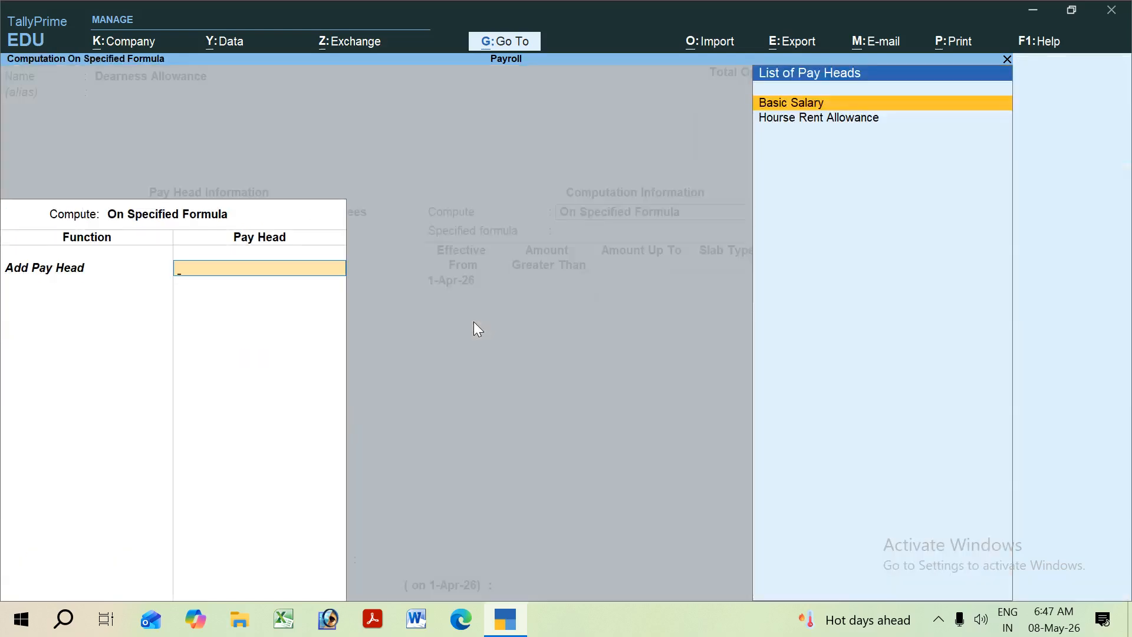
{"action": "key", "text": "Return"}
{"action": "key", "text": "Return"}
- Add a Dearness Allowance slab effective from 1-Apr-26 for amounts up to 65,000 at 5 percent
{"action": "key", "text": "Return"}
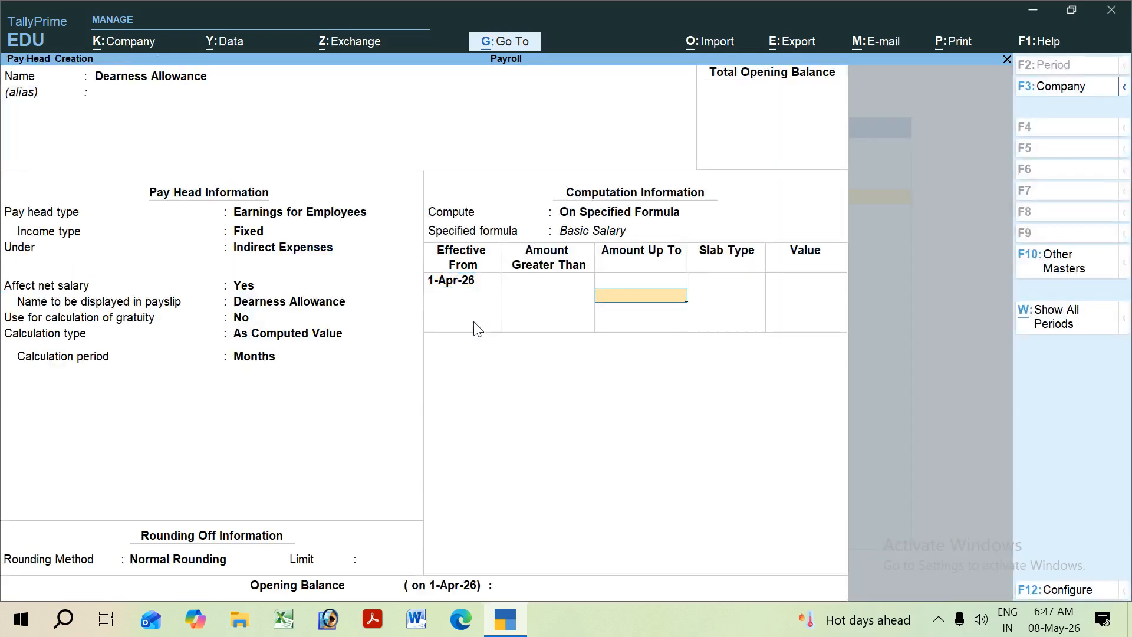
{"action": "type", "text": "65000"}
{"action": "key", "text": "Return"}
{"action": "key", "text": "Return"}
{"action": "type", "text": "5"}
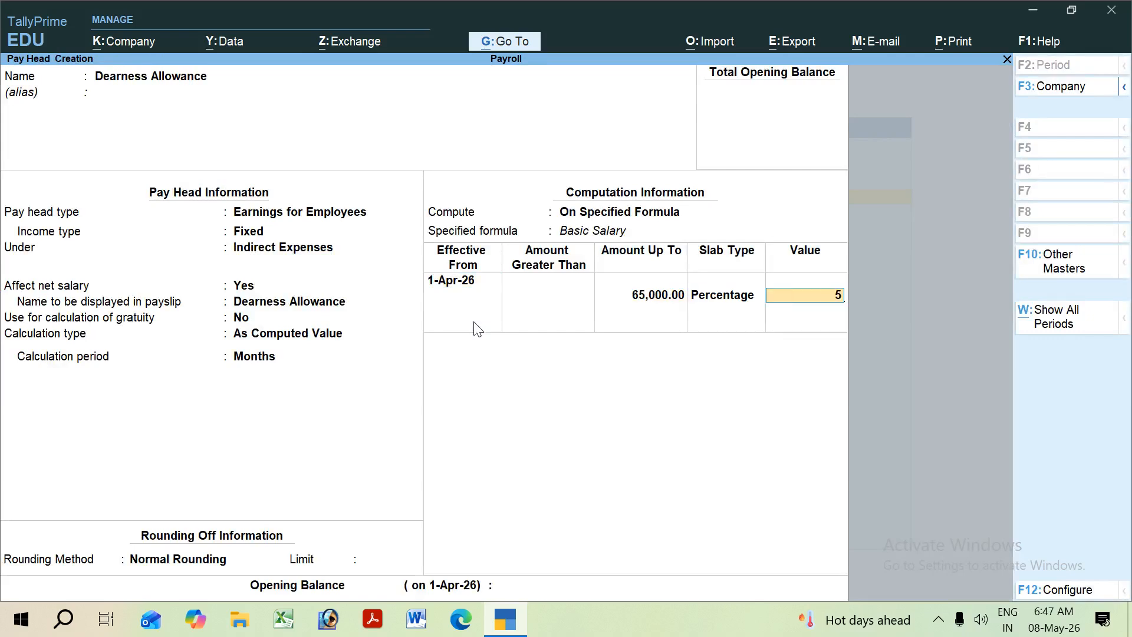
{"action": "key", "text": "Return"}
- Add an 8 percent Dearness Allowance slab for amounts above 65,000, and save the pay head without an opening balance
{"action": "key", "text": "Return"}
{"action": "key", "text": "Return"}
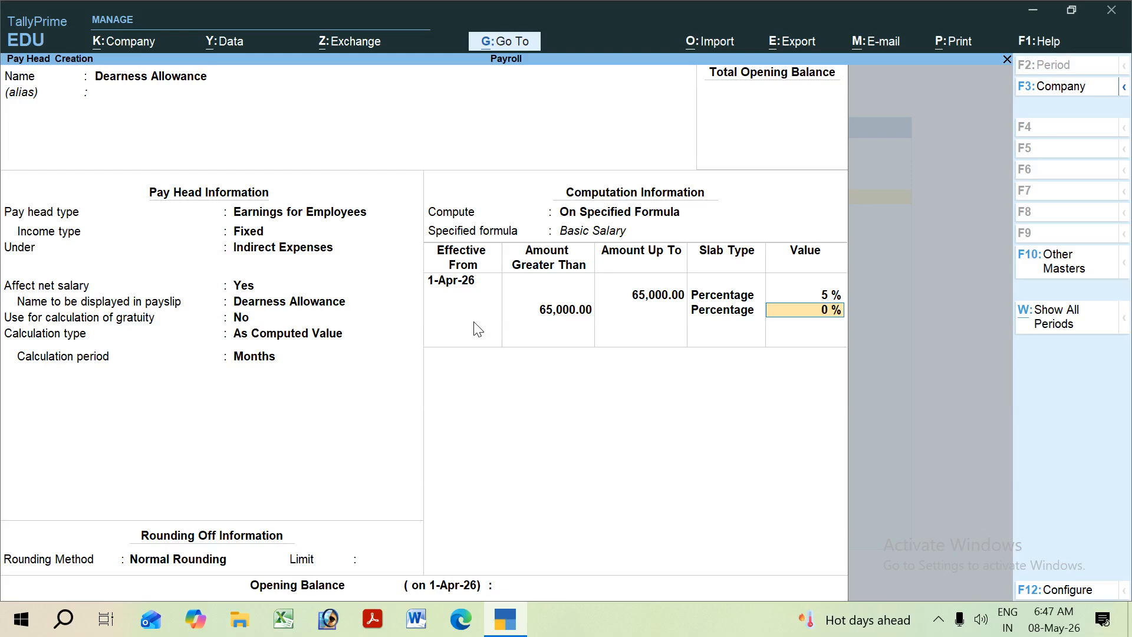
{"action": "key", "text": "Return"}
{"action": "key", "text": "Return"}
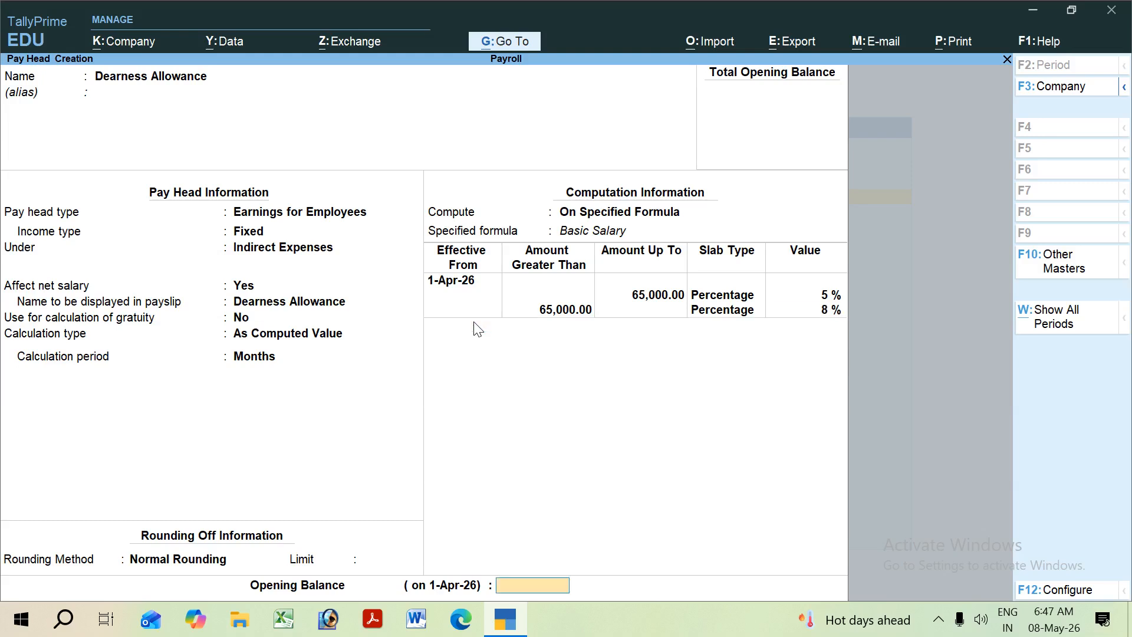
{"action": "key", "text": "Return"}
{"action": "key", "text": "Return"}
- Create a Travelling Allowance pay head as fixed Earnings for Employees under Indirect Expenses, affecting net salary and not used for gratuity
{"action": "type", "text": "T"}
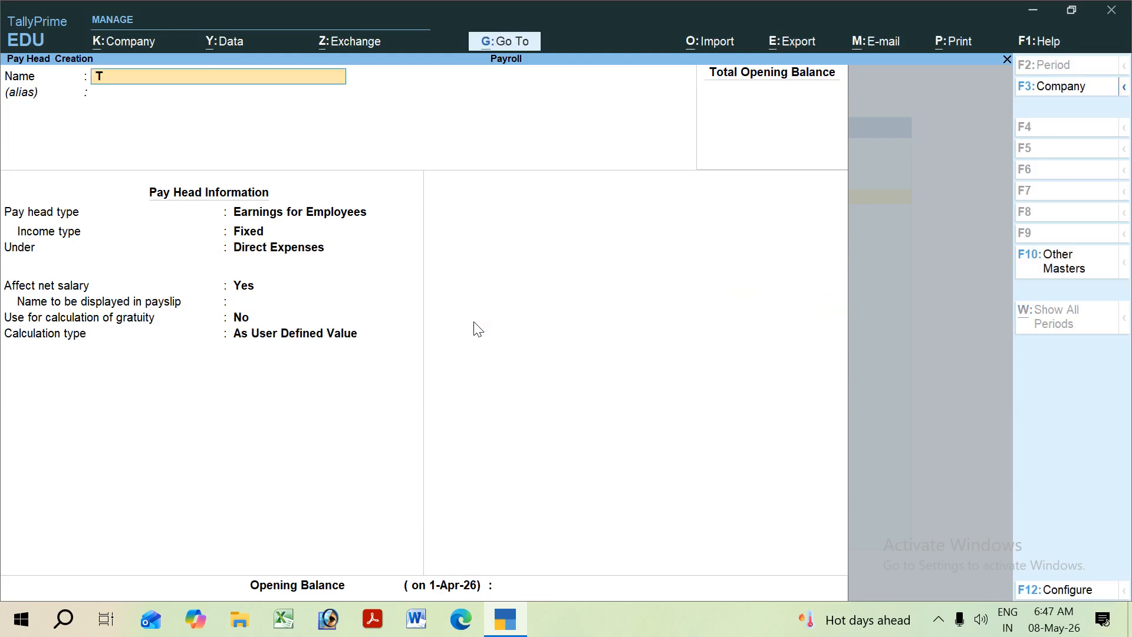
{"action": "type", "text": "ravelling Allowance"}
{"action": "key", "text": "Return"}
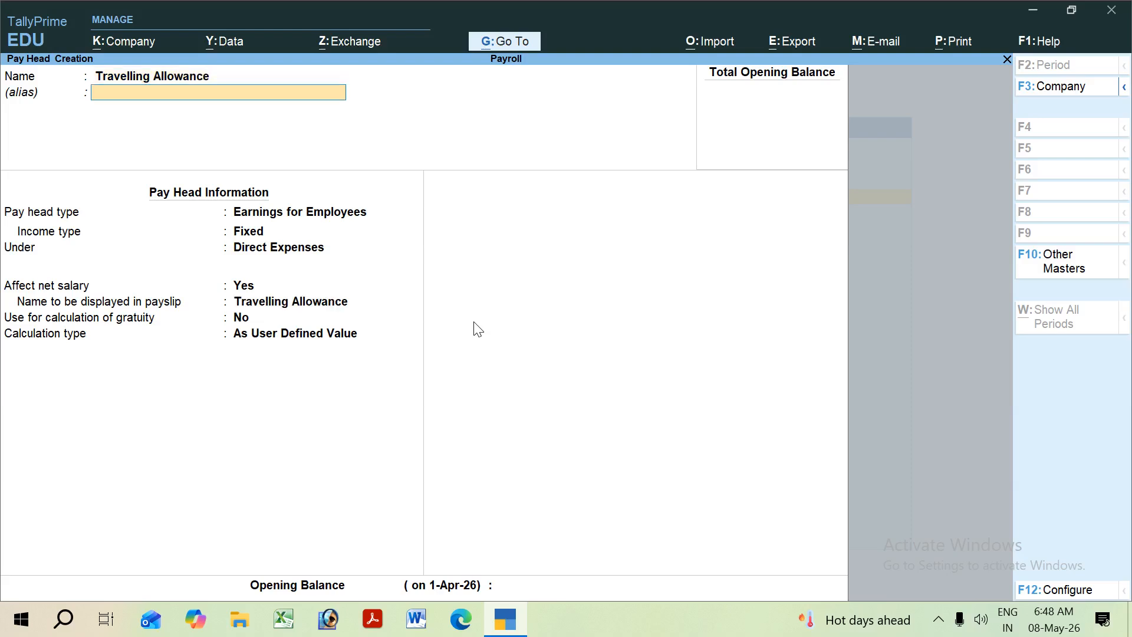
{"action": "key", "text": "Return"}
{"action": "key", "text": "Return"}
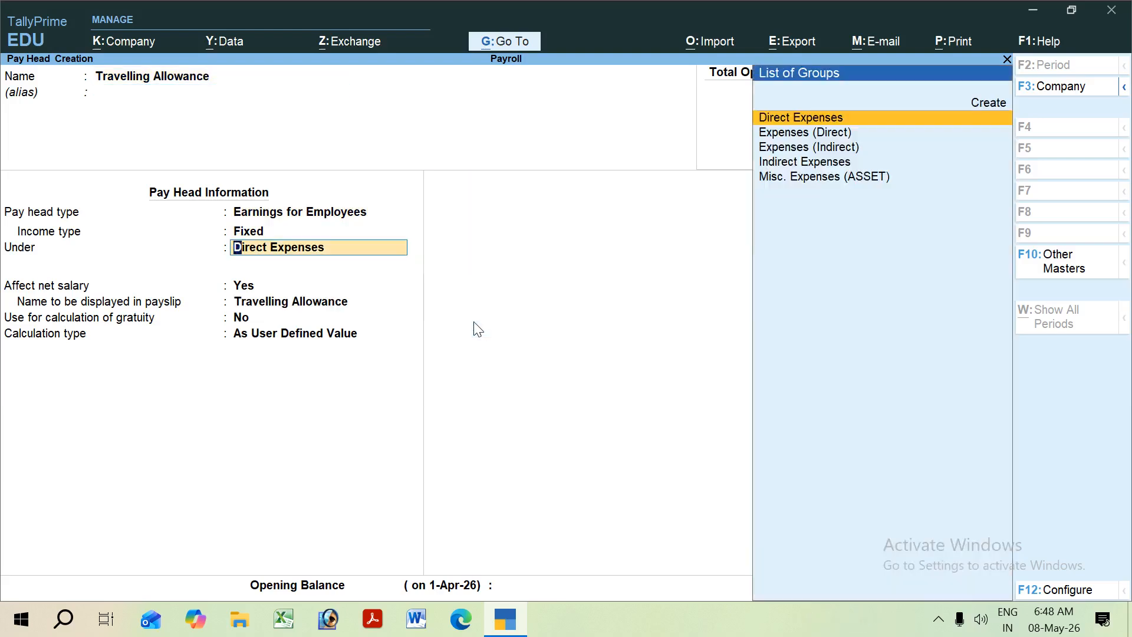
{"action": "key", "text": "Down"}
{"action": "key", "text": "Down"}
{"action": "key", "text": "Return"}
{"action": "key", "text": "Return"}
{"action": "key", "text": "Return"}
{"action": "key", "text": "Return"}
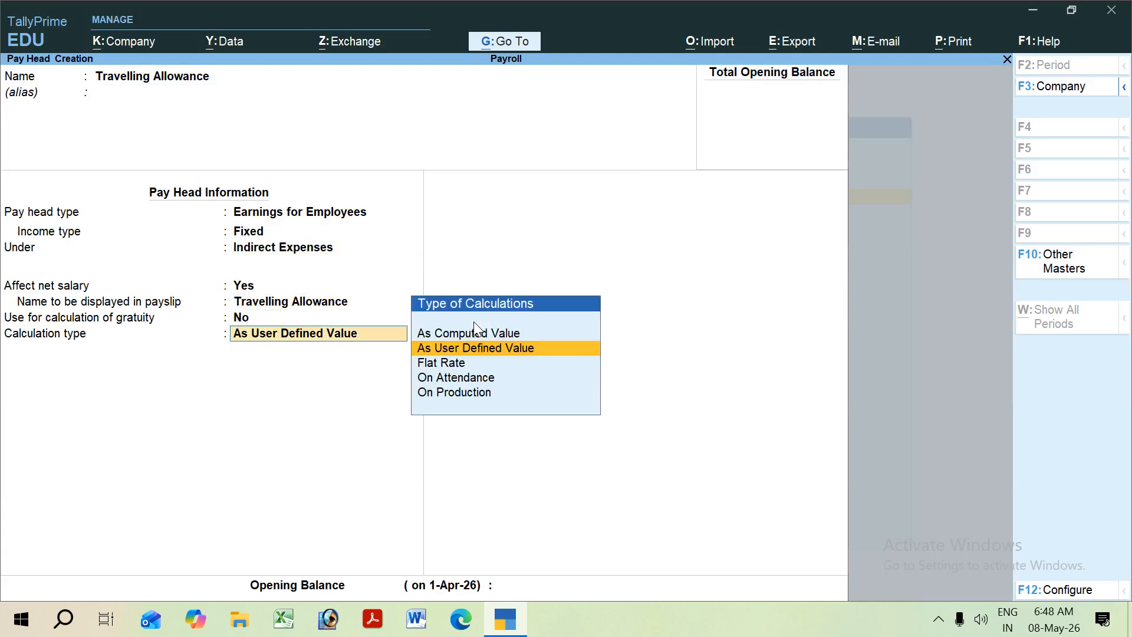
- Set Travelling Allowance to calculate As Computed Value over Months, with Normal Rounding and no limit
{"action": "left_click", "coordinate": [477, 331]}
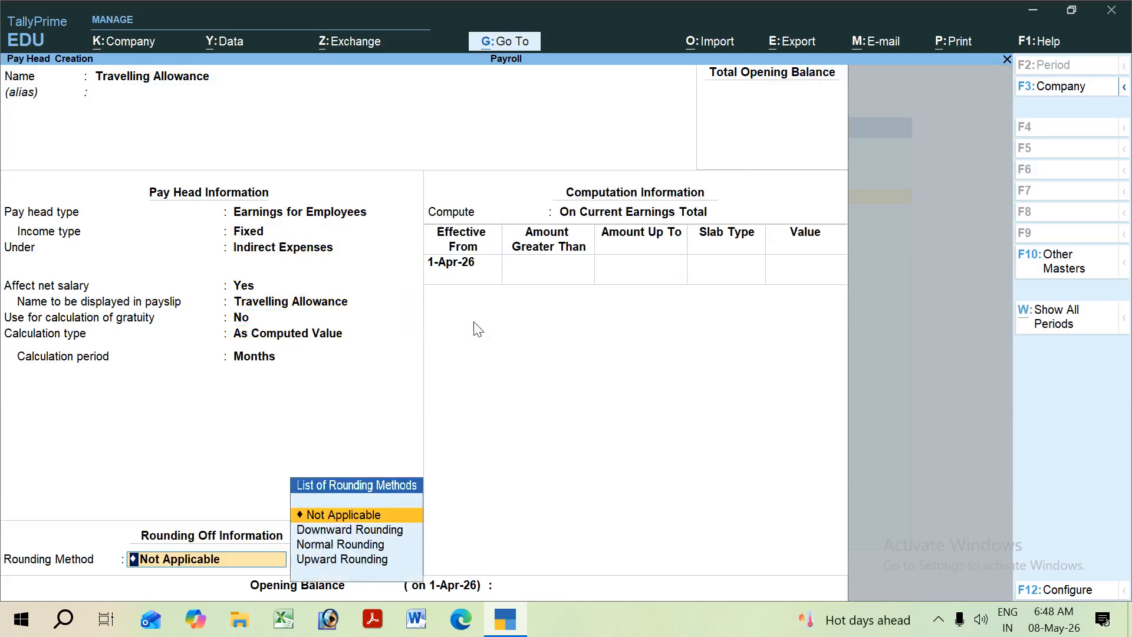
{"action": "key", "text": "Down"}
{"action": "key", "text": "Down"}
{"action": "key", "text": "Return"}
{"action": "key", "text": "Return"}
- Compute Travelling Allowance On Specified Formula by adding the Basic Salary pay head
{"action": "key", "text": "Down"}
{"action": "key", "text": "Down"}
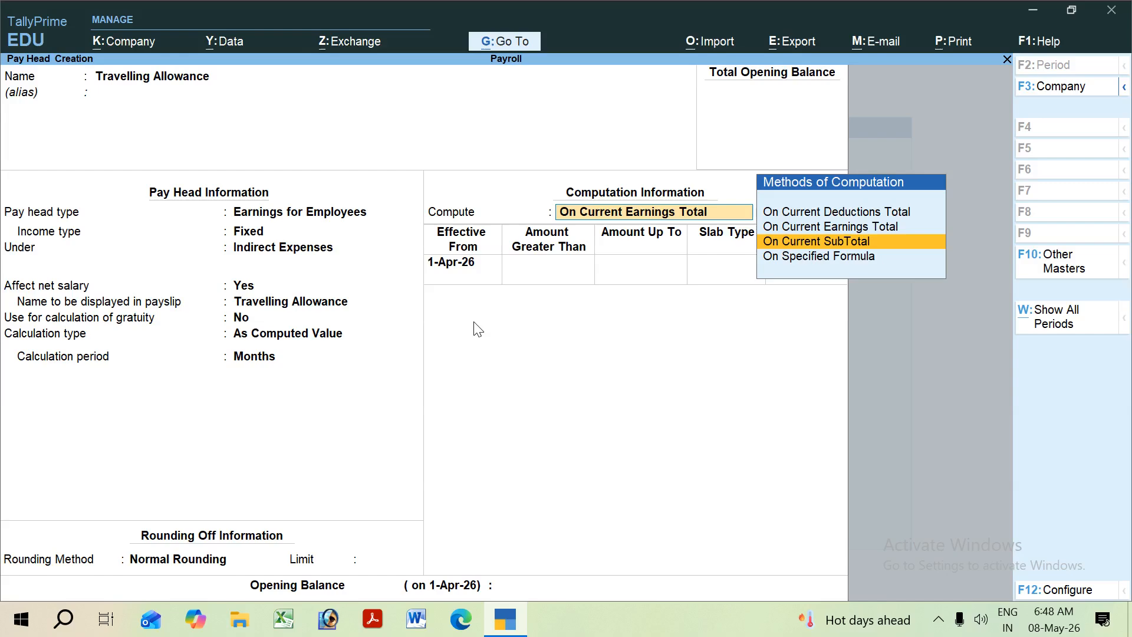
{"action": "key", "text": "Return"}
{"action": "key", "text": "Return"}
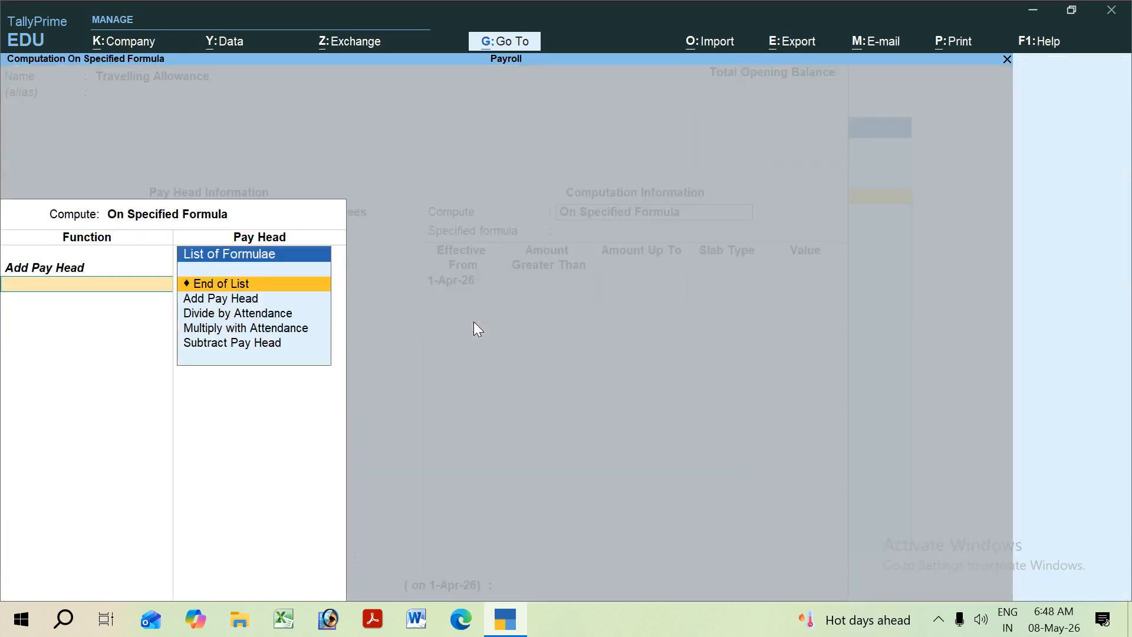
{"action": "key", "text": "Return"}
- Add a Travelling Allowance slab effective from 1-Apr-26 for amounts up to 65,000 at 5 percent
{"action": "key", "text": "Return"}
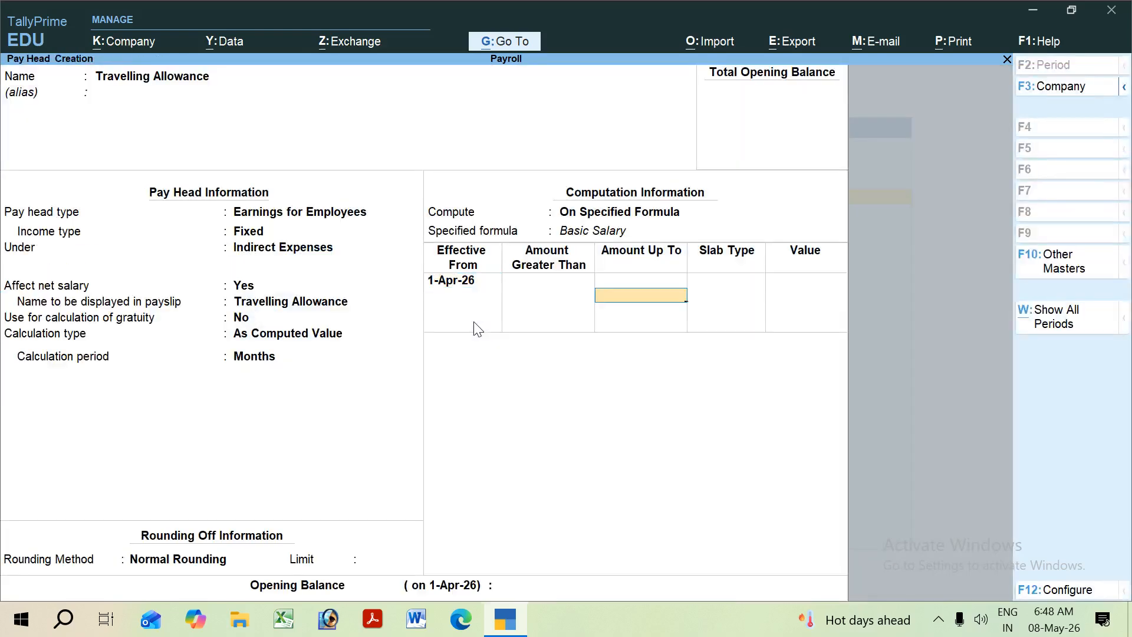
{"action": "type", "text": "65000"}
{"action": "key", "text": "Return"}
{"action": "key", "text": "Return"}
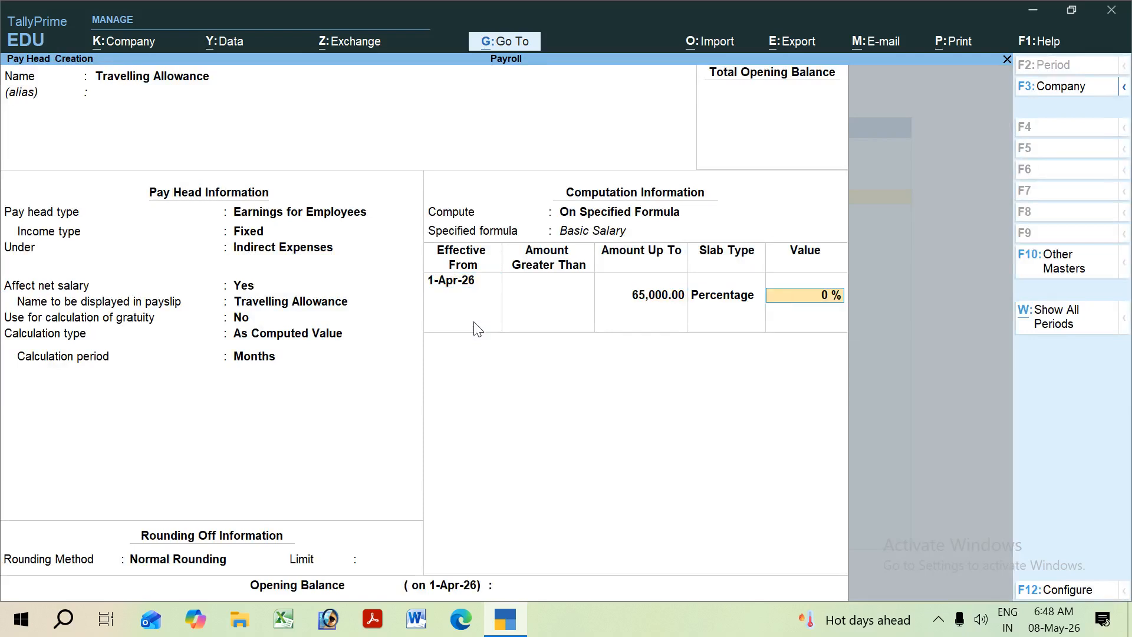
{"action": "type", "text": "5"}
{"action": "key", "text": "Return"}
- Add a 6 percent Travelling Allowance slab for amounts above 65,000, and save the pay head
{"action": "key", "text": "Return"}
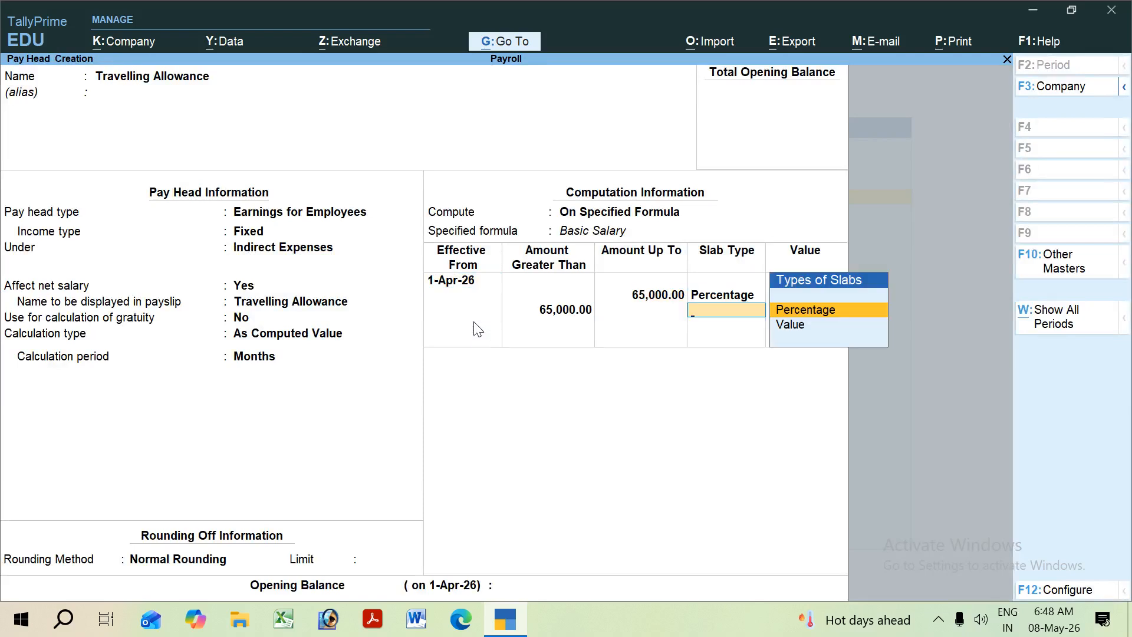
{"action": "key", "text": "Return"}
{"action": "type", "text": "6"}
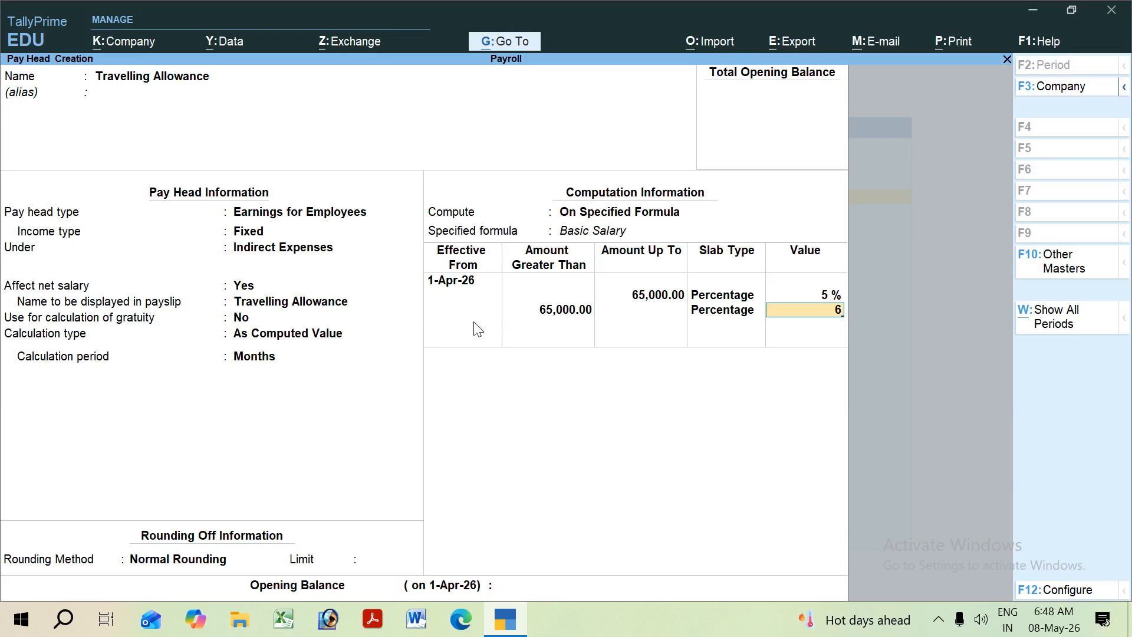
{"action": "key", "text": "Return"}
{"action": "key", "text": "ctrl"}
{"action": "key", "text": "ctrl+a"}
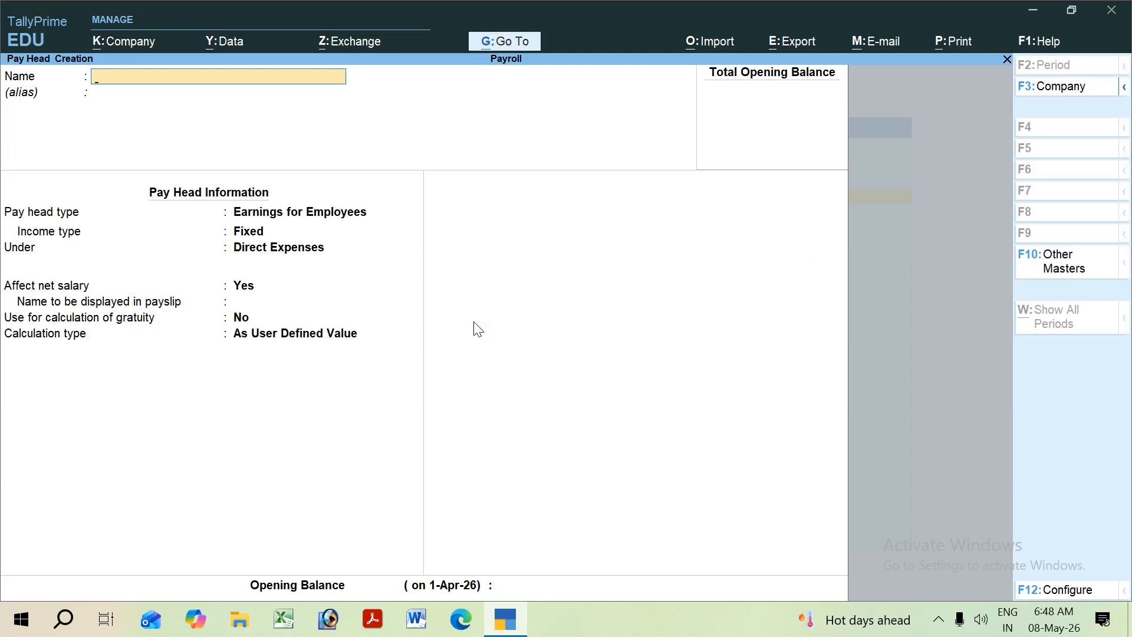
- Create a Provident Fund pay head of type Deductions From Employees under Current Liabilities, affecting net salary
{"action": "type", "text": "Provident Fund"}
{"action": "key", "text": "Return"}
{"action": "key", "text": "Return"}
{"action": "key", "text": "Up"}
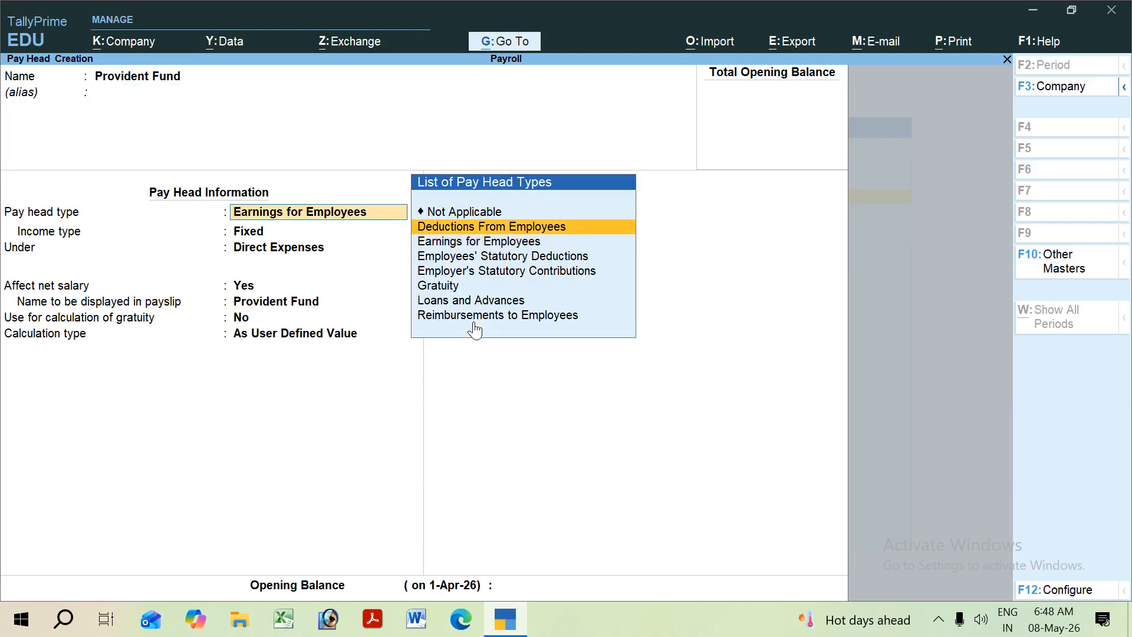
{"action": "key", "text": "Return"}
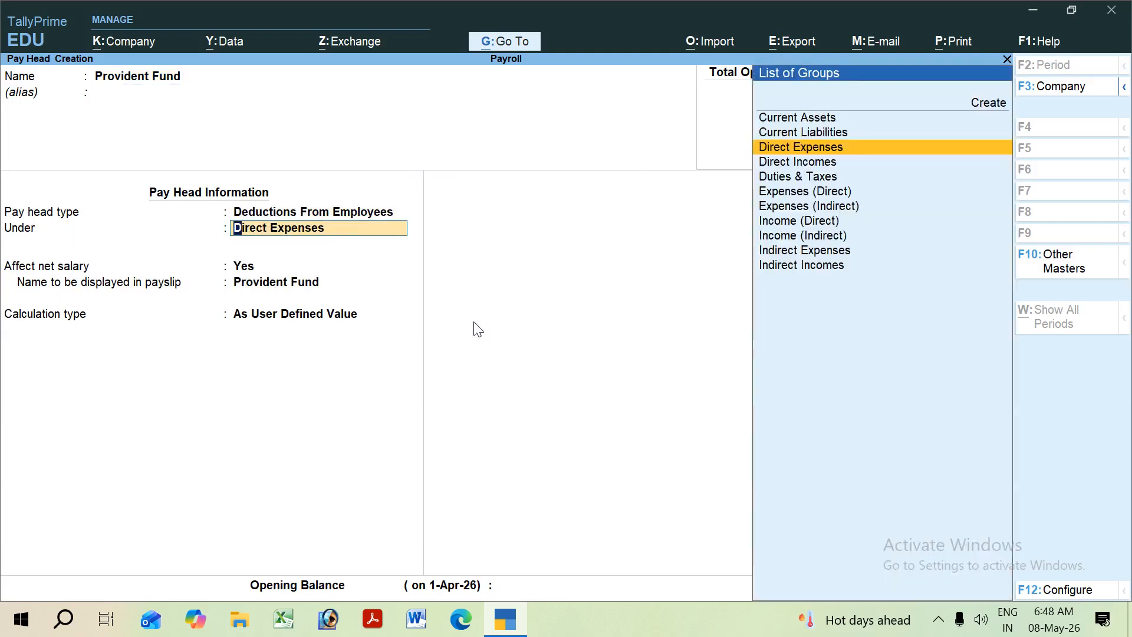
{"action": "key", "text": "Up"}
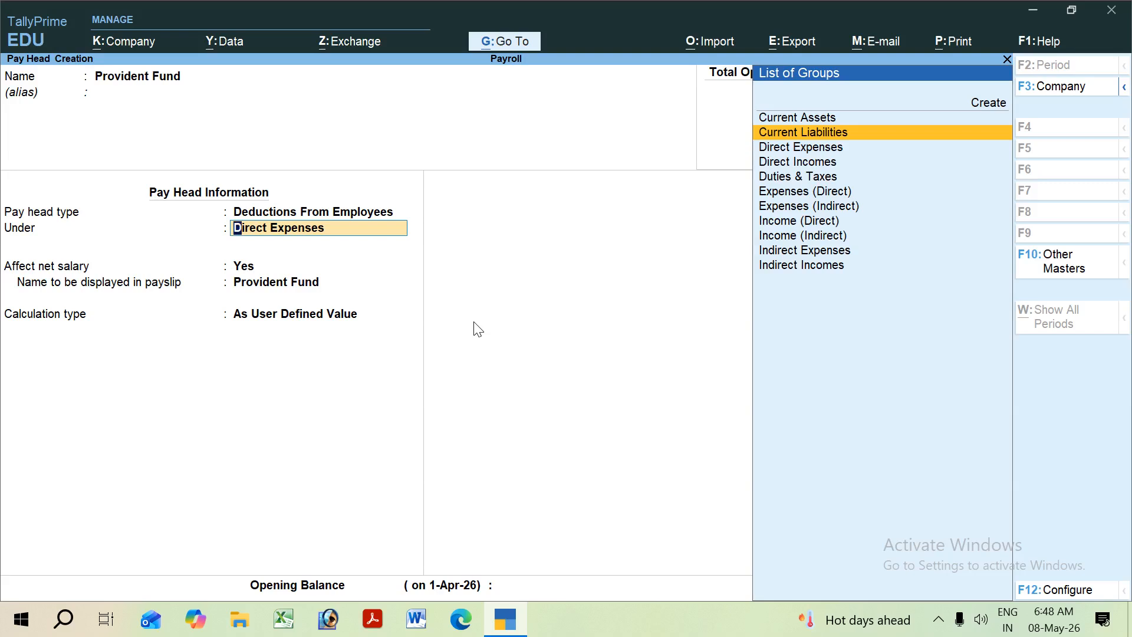
{"action": "key", "text": "Return"}
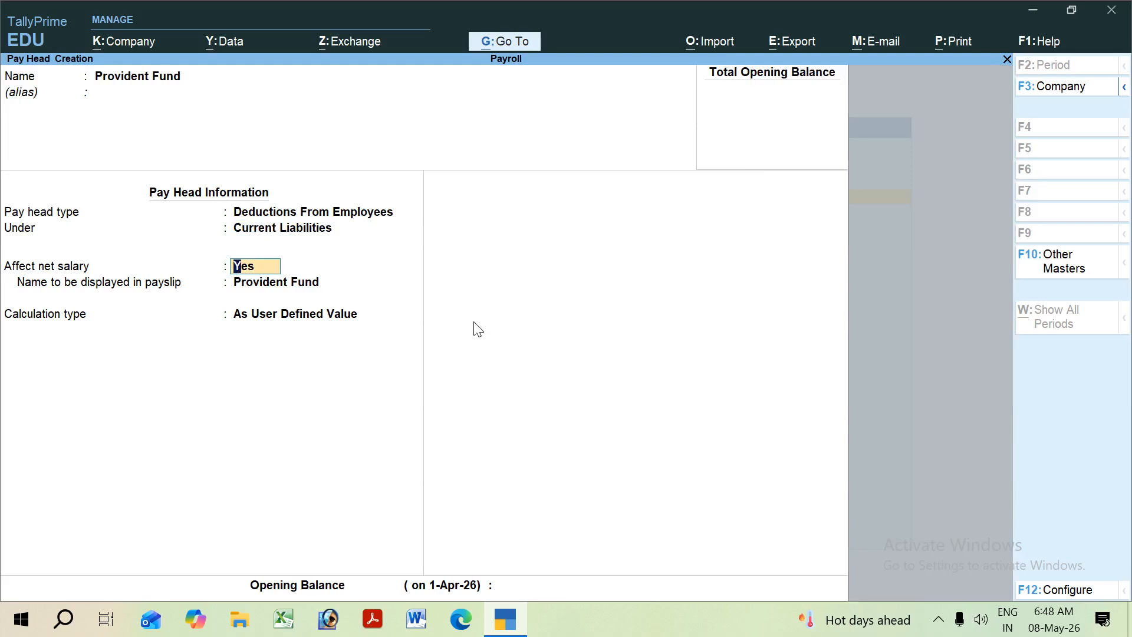
{"action": "key", "text": "Return"}
{"action": "key", "text": "Return"}
- Set Provident Fund to calculate As Computed Value over Months, with Normal Rounding and no limit
{"action": "key", "text": "Up"}
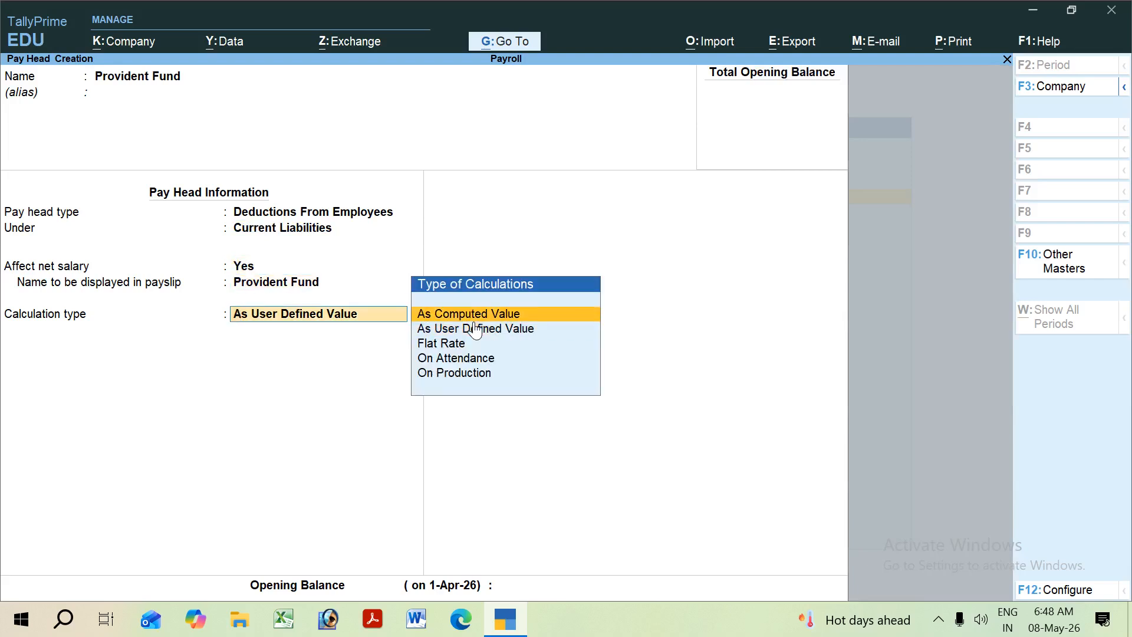
{"action": "key", "text": "Return"}
{"action": "key", "text": "Down"}
{"action": "key", "text": "Down"}
{"action": "key", "text": "Return"}
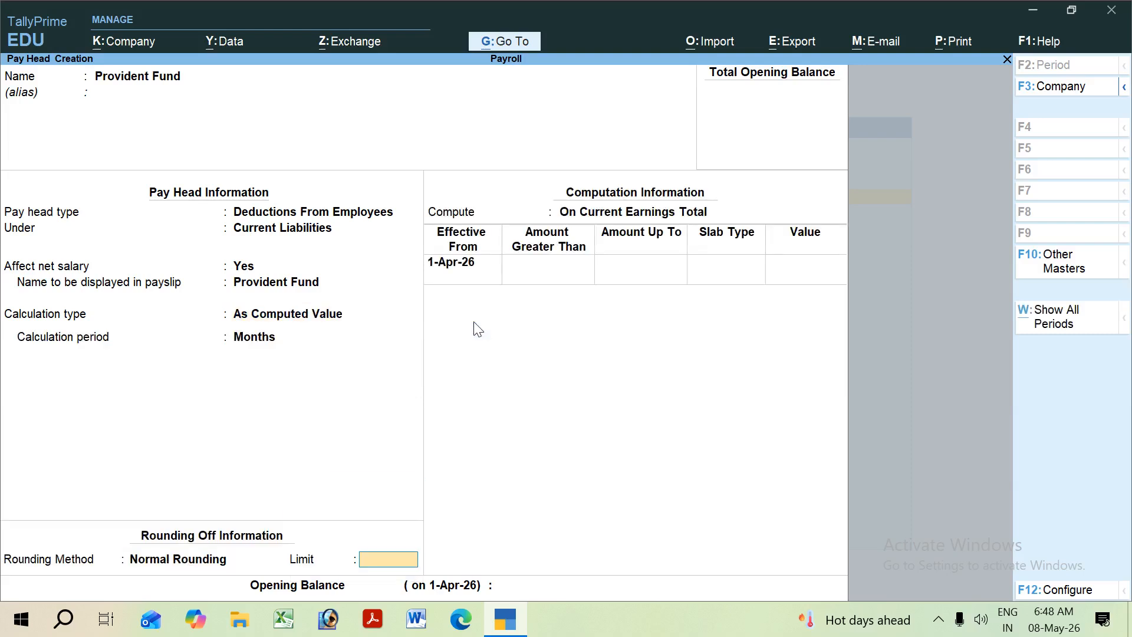
{"action": "key", "text": "Return"}
- Compute Provident Fund On Specified Formula by adding the Basic Salary pay head
{"action": "key", "text": "Down"}
{"action": "key", "text": "Down"}
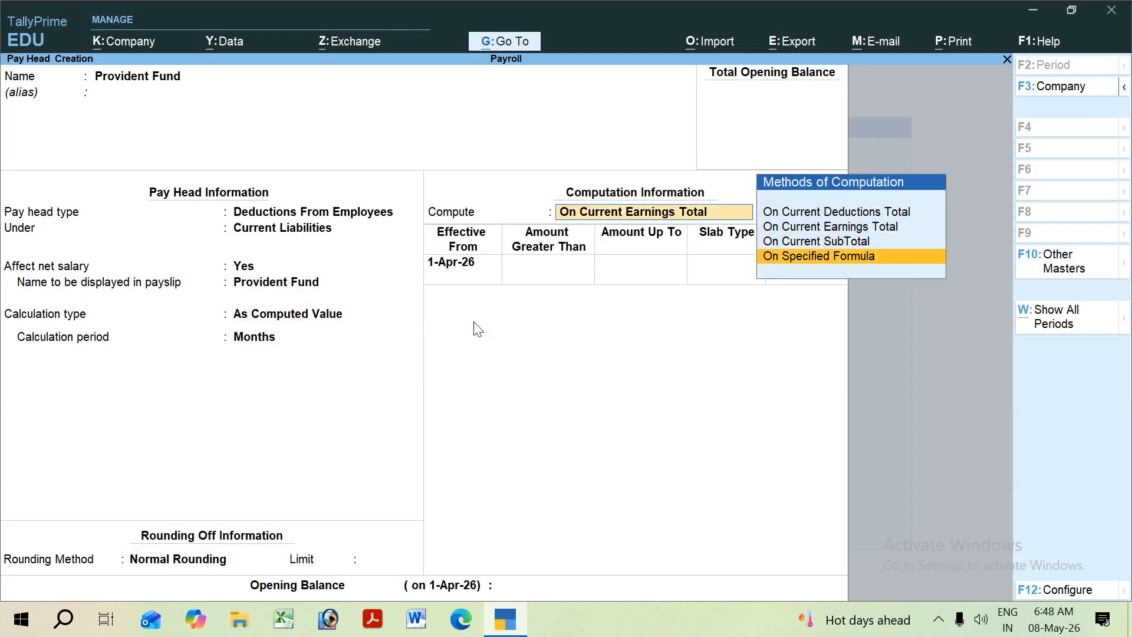
{"action": "key", "text": "Return"}
{"action": "key", "text": "Return"}
{"action": "key", "text": "Return"}
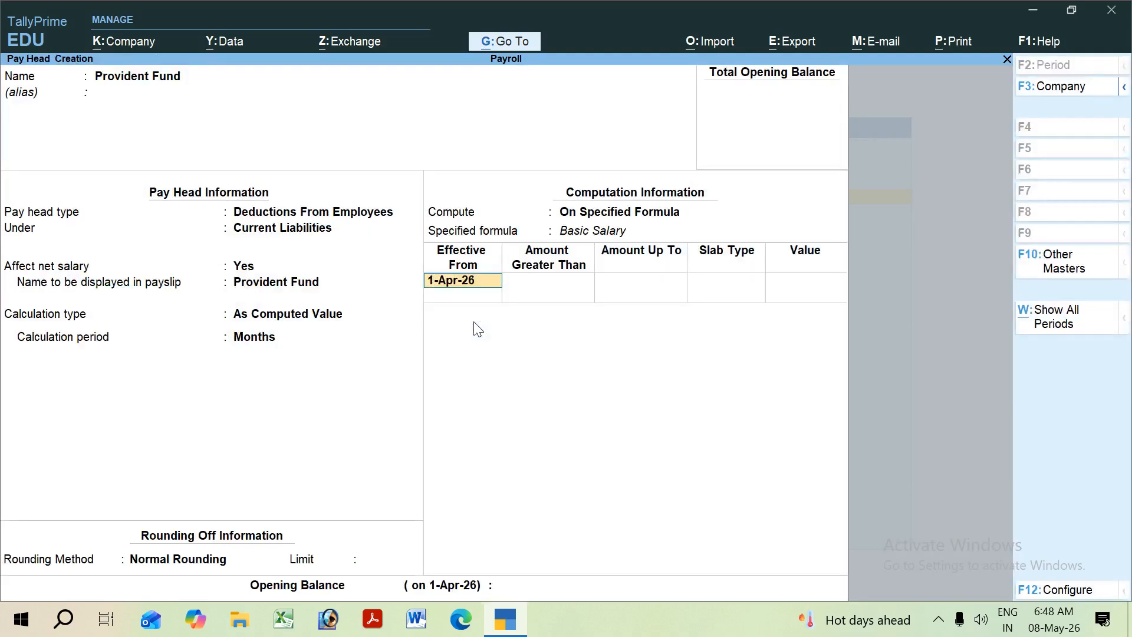
- Add a Provident Fund slab effective from 1-Apr-26 for amounts up to 65,000 at 12.36 percent
{"action": "key", "text": "Return"}
{"action": "type", "text": "65000"}
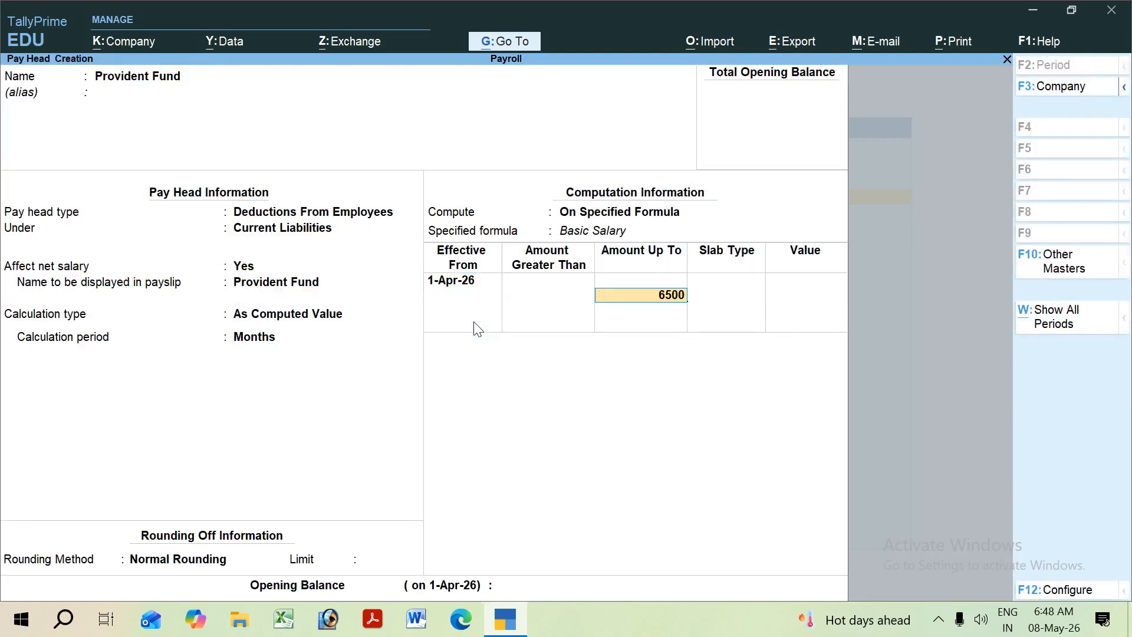
{"action": "key", "text": "Return"}
{"action": "key", "text": "Return"}
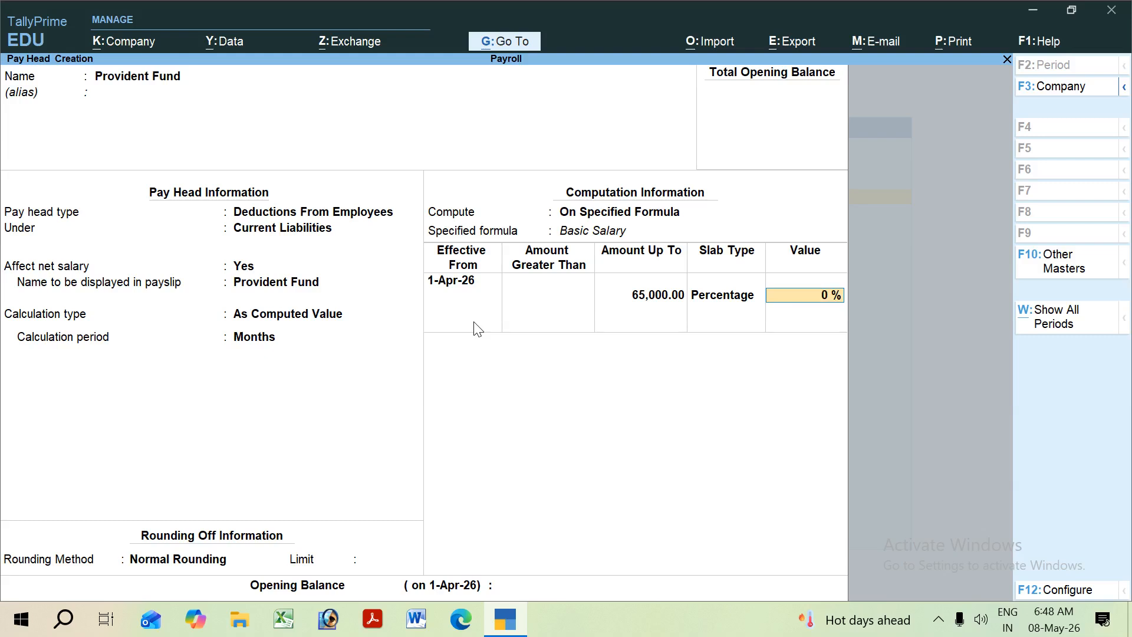
{"action": "type", "text": "12"}
{"action": "key", "text": "BackSpace"}
{"action": "key", "text": "BackSpace"}
{"action": "key", "text": "BackSpace"}
{"action": "type", "text": "12.36"}
{"action": "key", "text": "Return"}
- Add a Provident Fund percentage slab of 12.36 percent for amounts greater than 65,000 and save the pay head without an opening balance
{"action": "key", "text": "Return"}
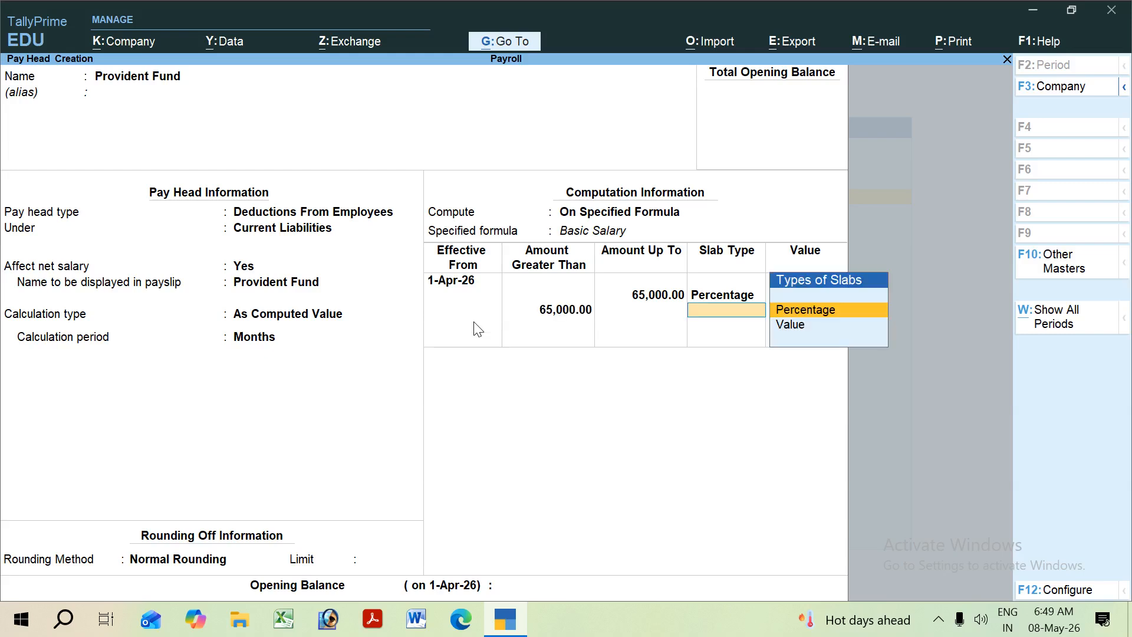
{"action": "key", "text": "Return"}
{"action": "type", "text": "12.36"}
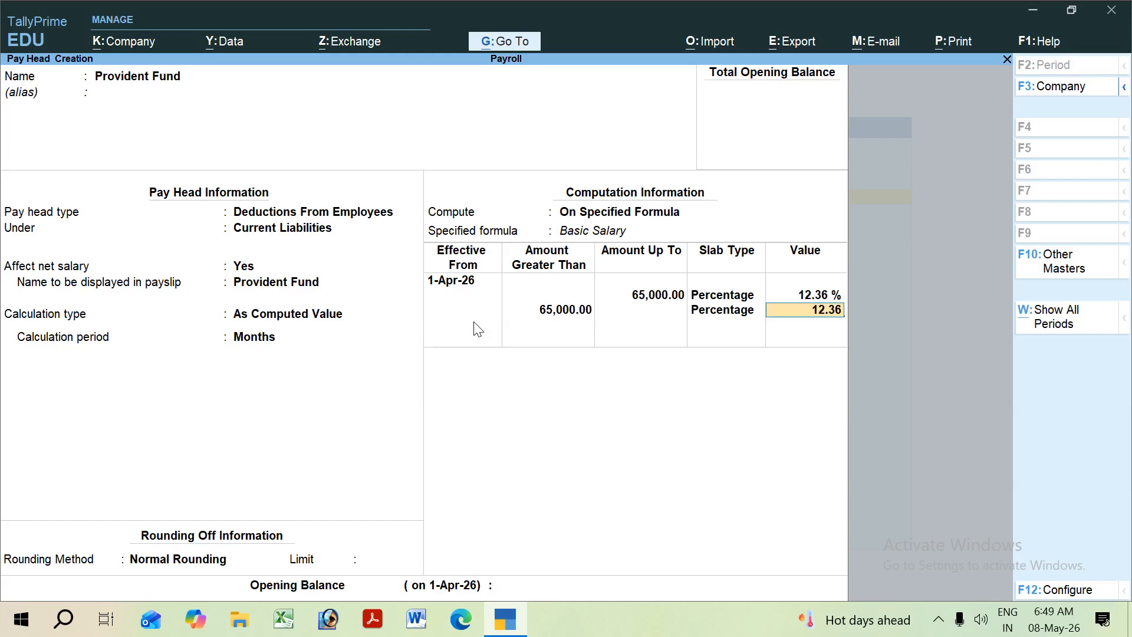
{"action": "key", "text": "Return"}
{"action": "key", "text": "Return"}
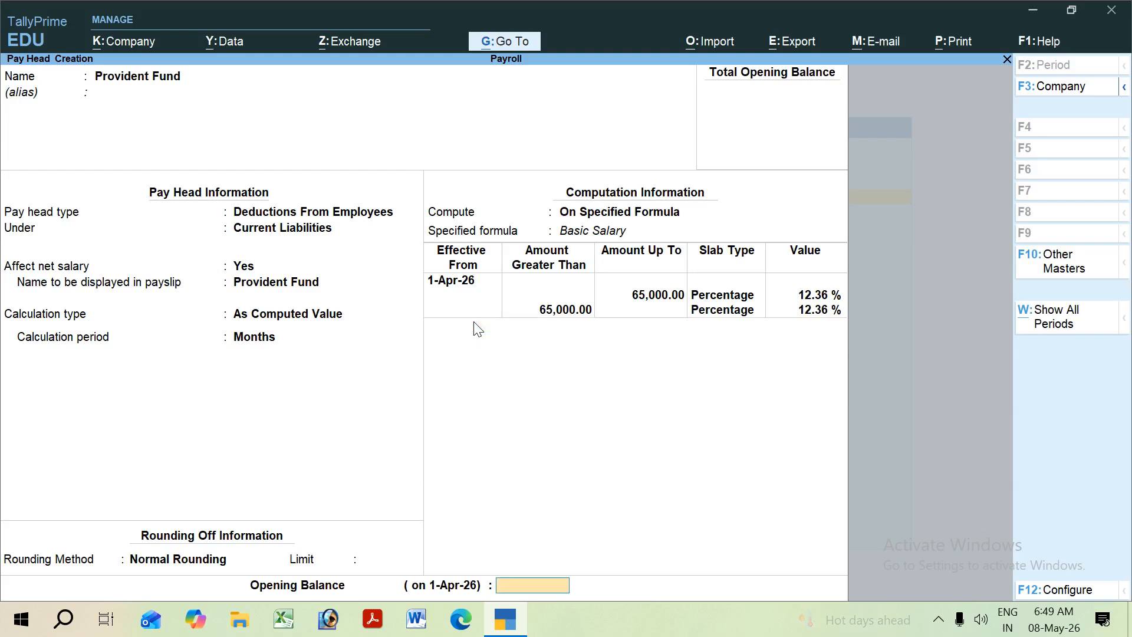
{"action": "key", "text": "Return"}
{"action": "key", "text": "Return"}
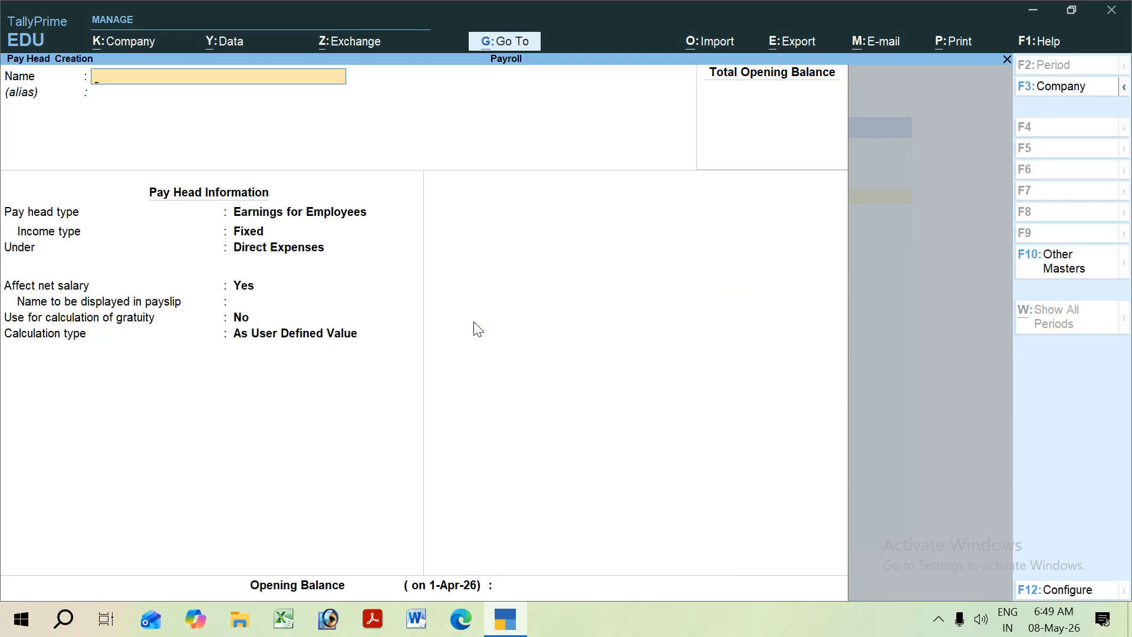
- Name a new pay head Employee State Insurance, with no alias
{"action": "type", "text": "Emplo"}
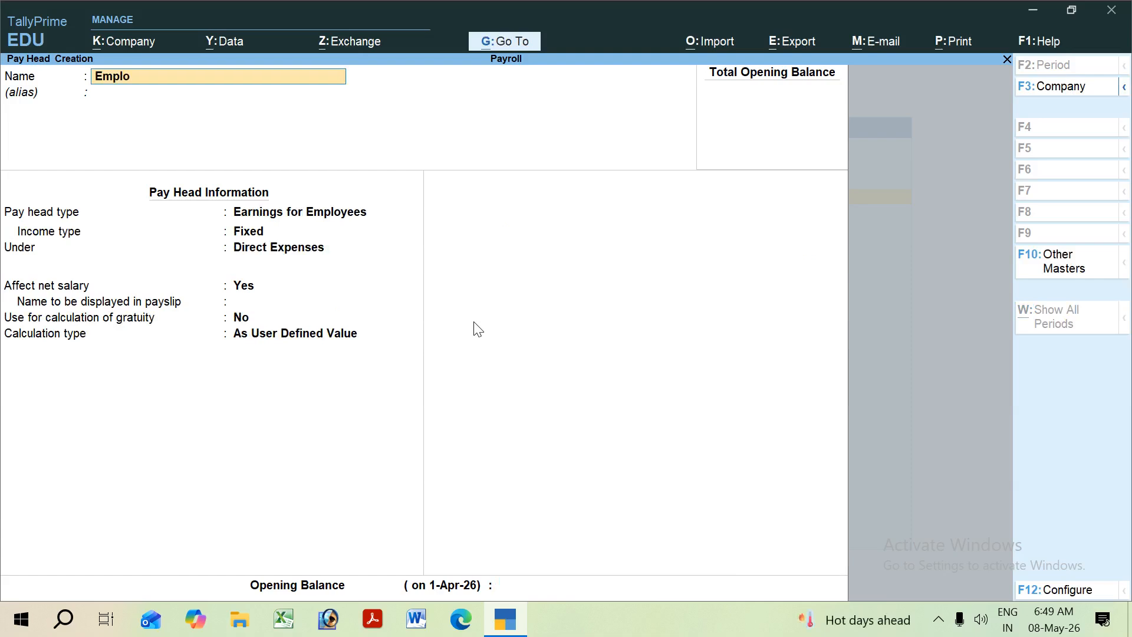
{"action": "type", "text": "yee State b"}
{"action": "key", "text": "BackSpace"}
{"action": "type", "text": "insun"}
{"action": "type", "text": "ance"}
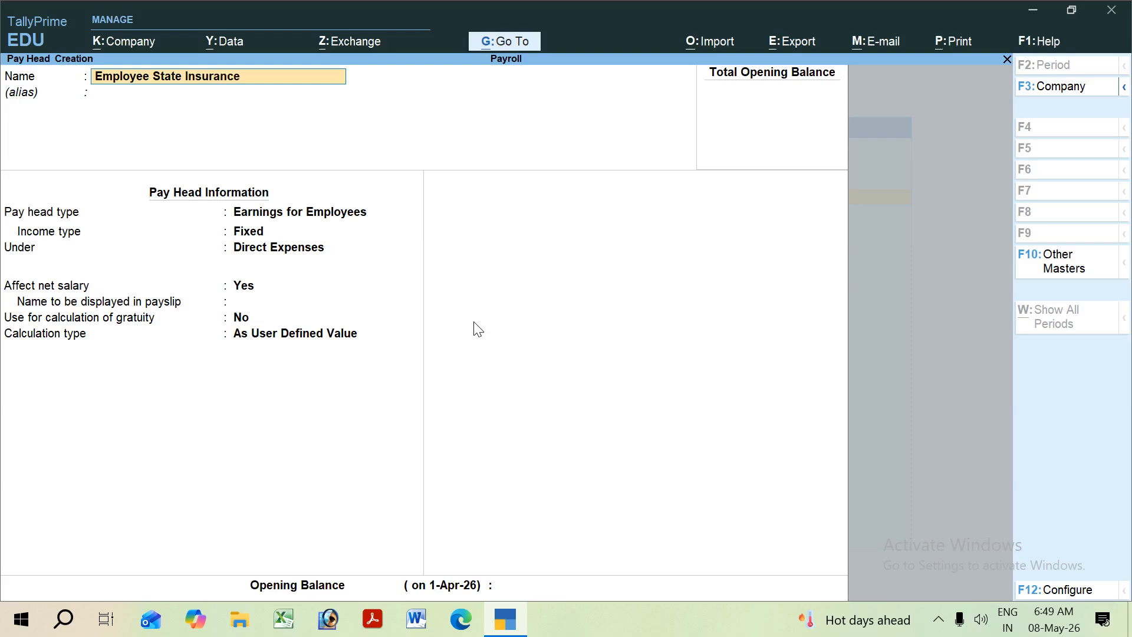
{"action": "key", "text": "Return"}
{"action": "key", "text": "Return"}
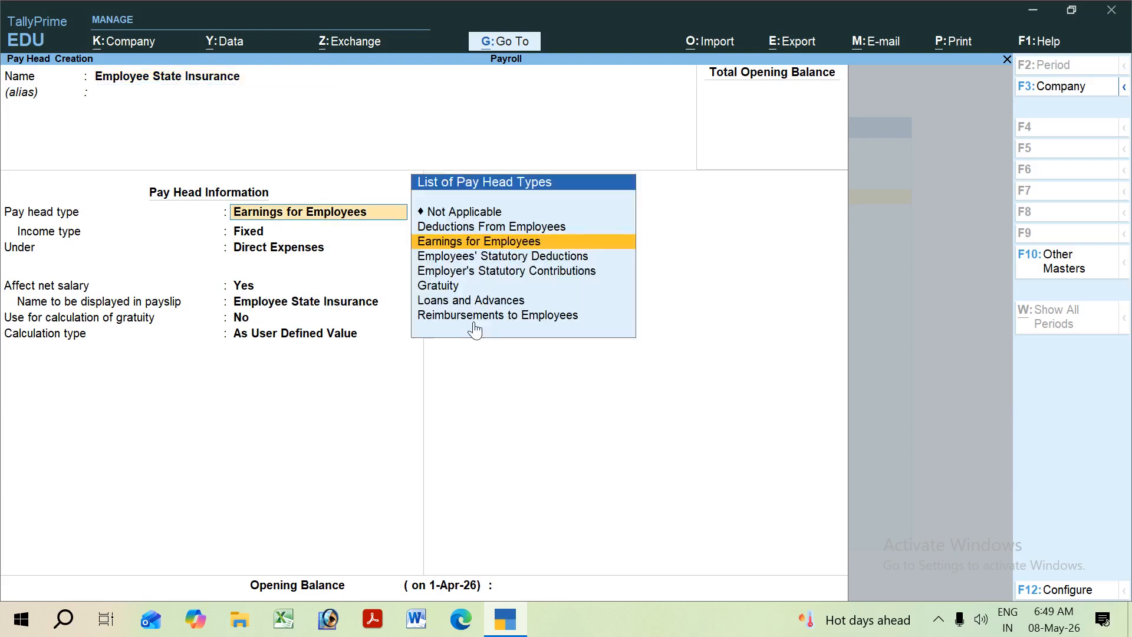
- Make Employee State Insurance a Deductions From Employees pay head under Current Liabilities, affecting net salary
{"action": "key", "text": "Up"}
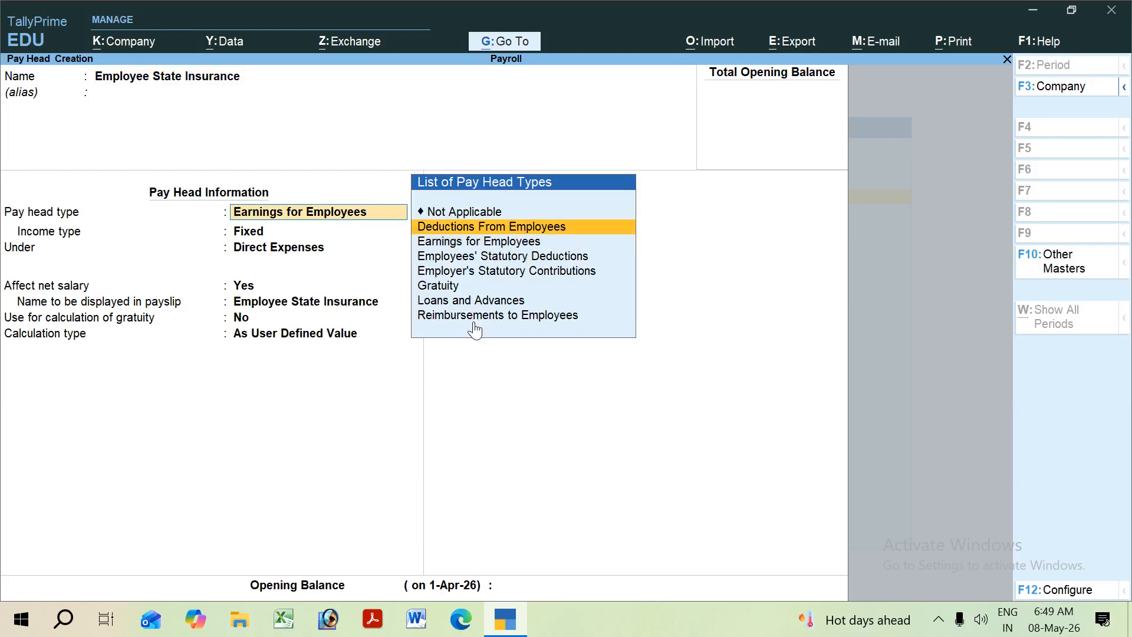
{"action": "key", "text": "Return"}
{"action": "key", "text": "Up"}
{"action": "key", "text": "Return"}
{"action": "key", "text": "Return"}
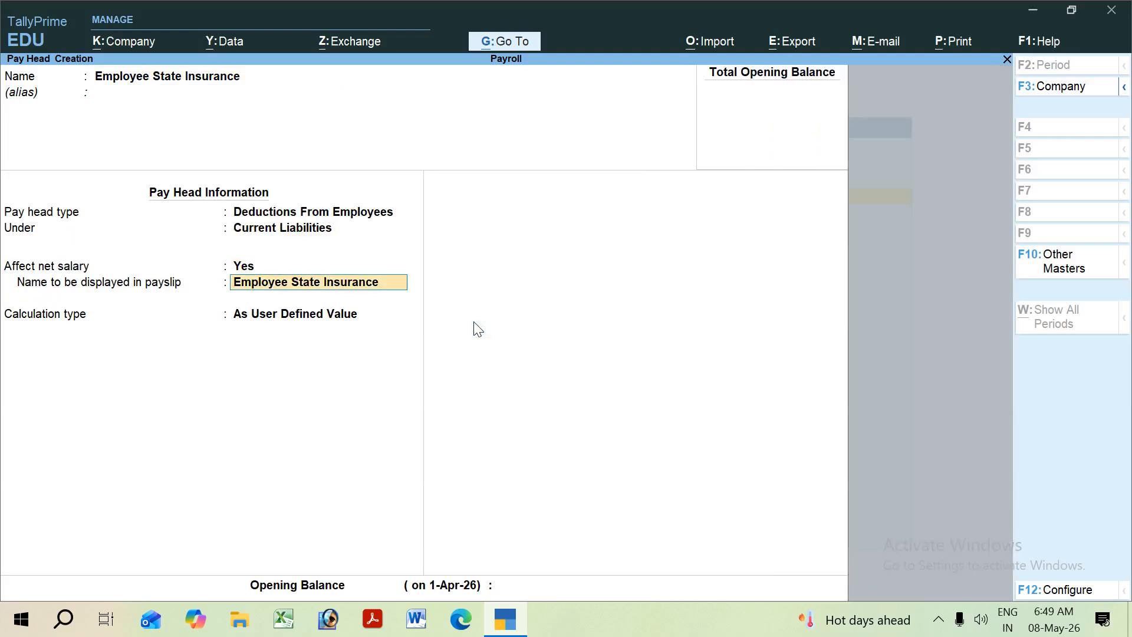
{"action": "key", "text": "Return"}
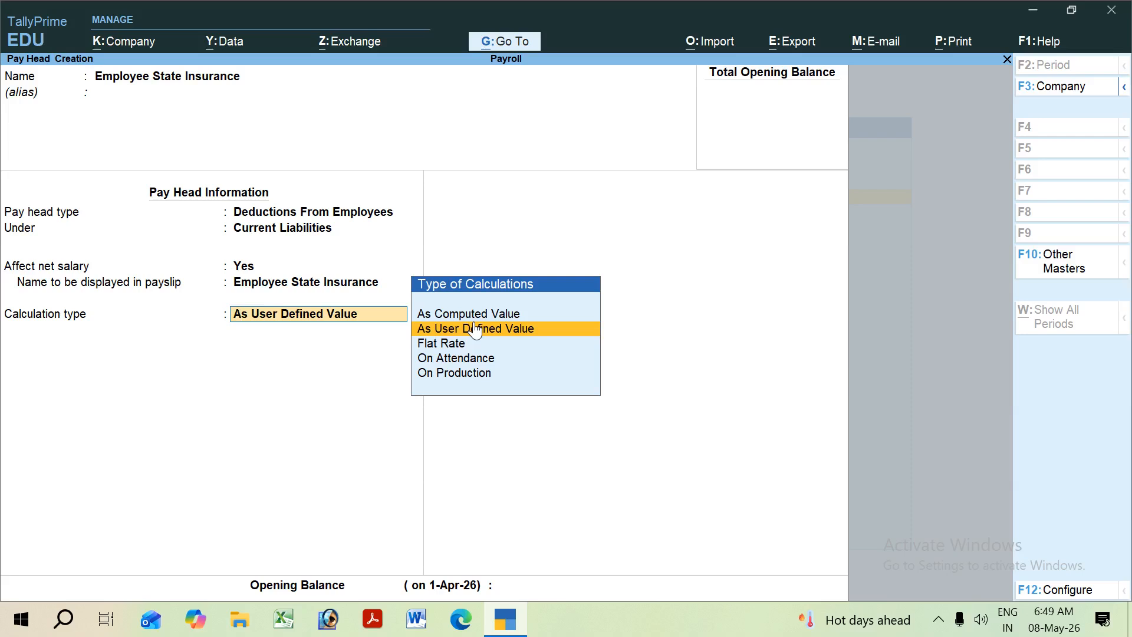
- Set Employee State Insurance to calculate As Computed Value over Months, with Normal Rounding and no limit
{"action": "key", "text": "Up"}
{"action": "key", "text": "Return"}
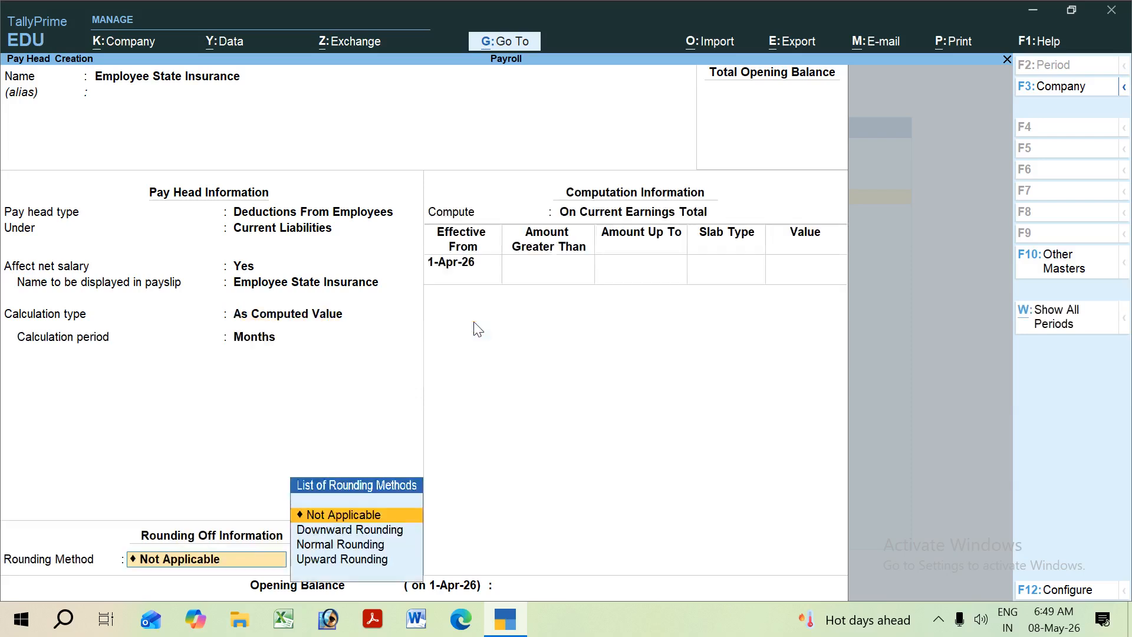
{"action": "key", "text": "Down"}
{"action": "key", "text": "Down"}
{"action": "key", "text": "Return"}
{"action": "key", "text": "Return"}
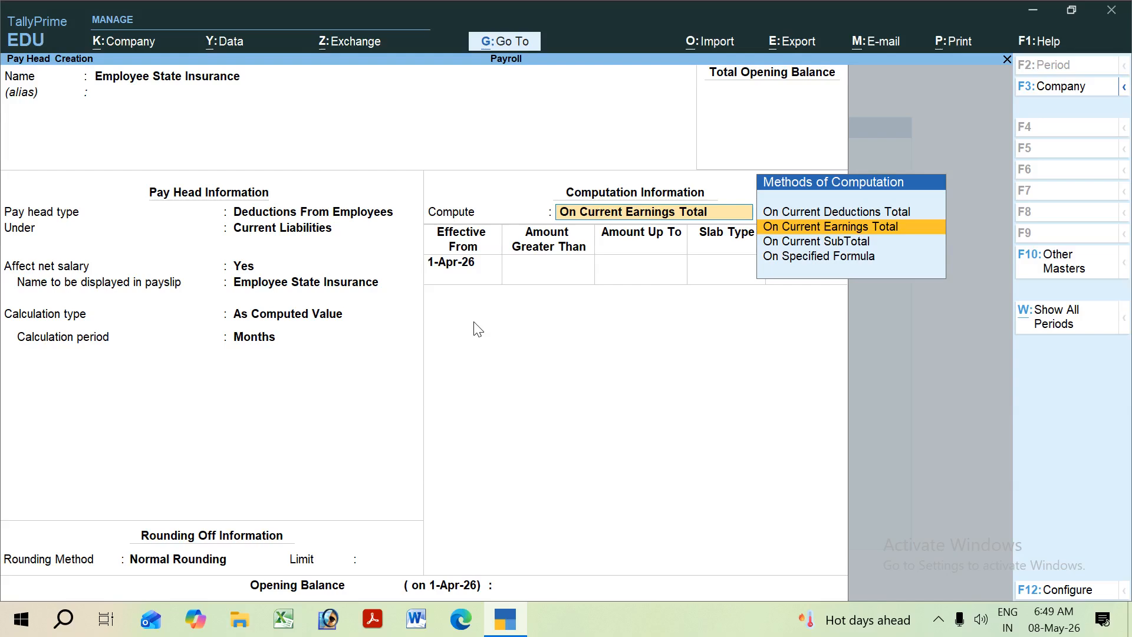
- Compute Employee State Insurance On Specified Formula by adding the Basic Salary pay head
{"action": "key", "text": "Down"}
{"action": "key", "text": "Down"}
{"action": "key", "text": "Return"}
{"action": "key", "text": "Return"}
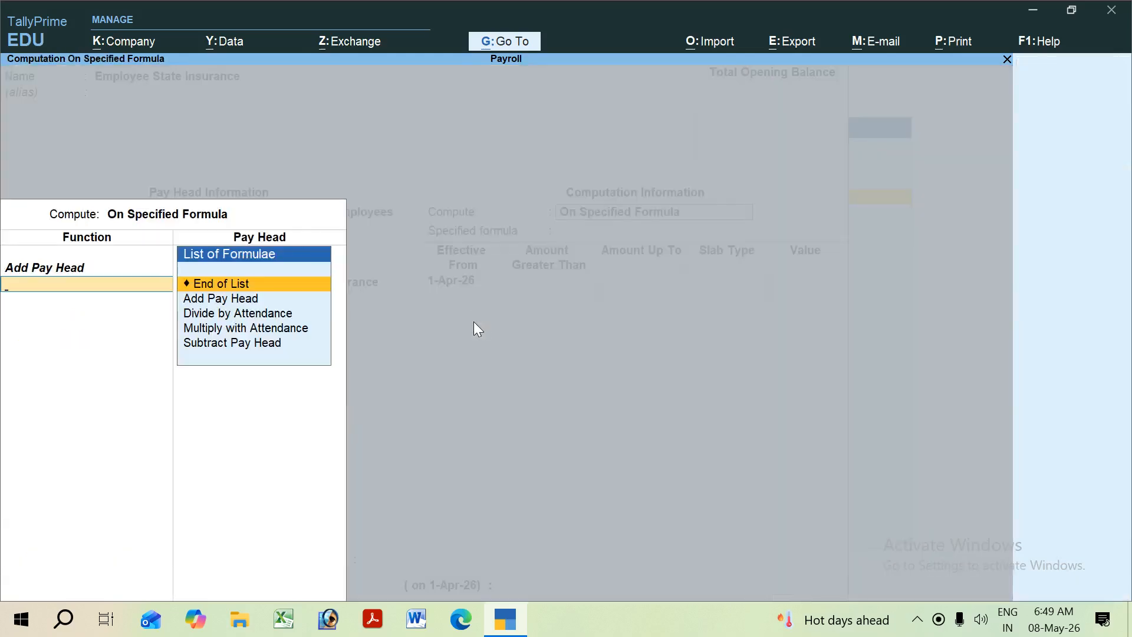
{"action": "key", "text": "Return"}
- Add an Employee State Insurance slab effective from 1-Apr-26 for amounts up to 65,000 at 5 percent
{"action": "key", "text": "Return"}
{"action": "type", "text": "65000"}
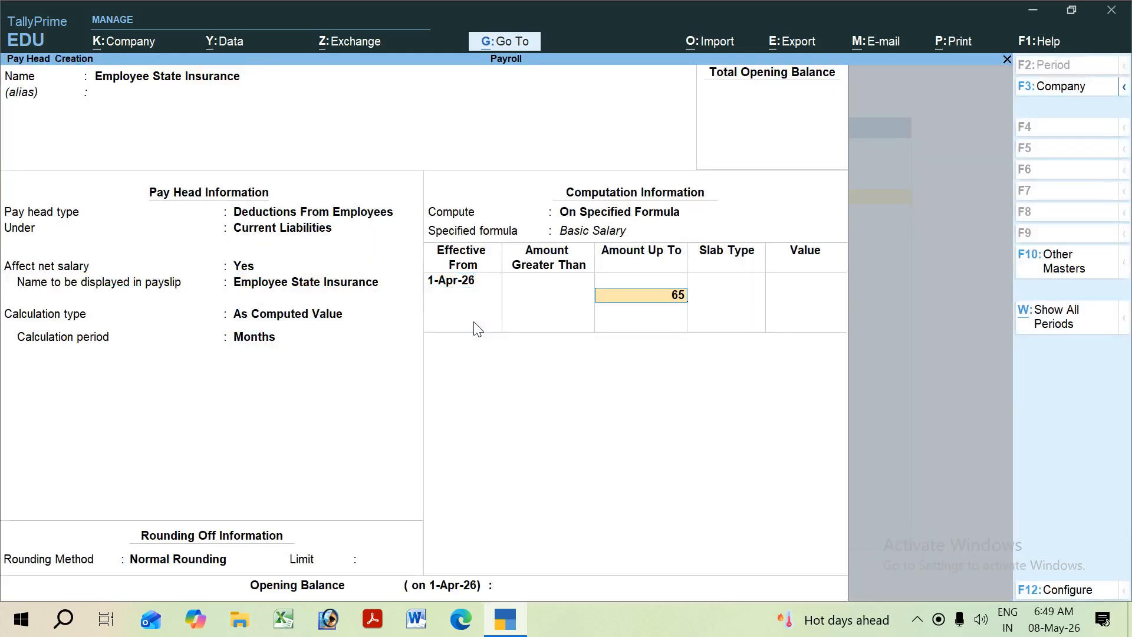
{"action": "key", "text": "Return"}
{"action": "key", "text": "Return"}
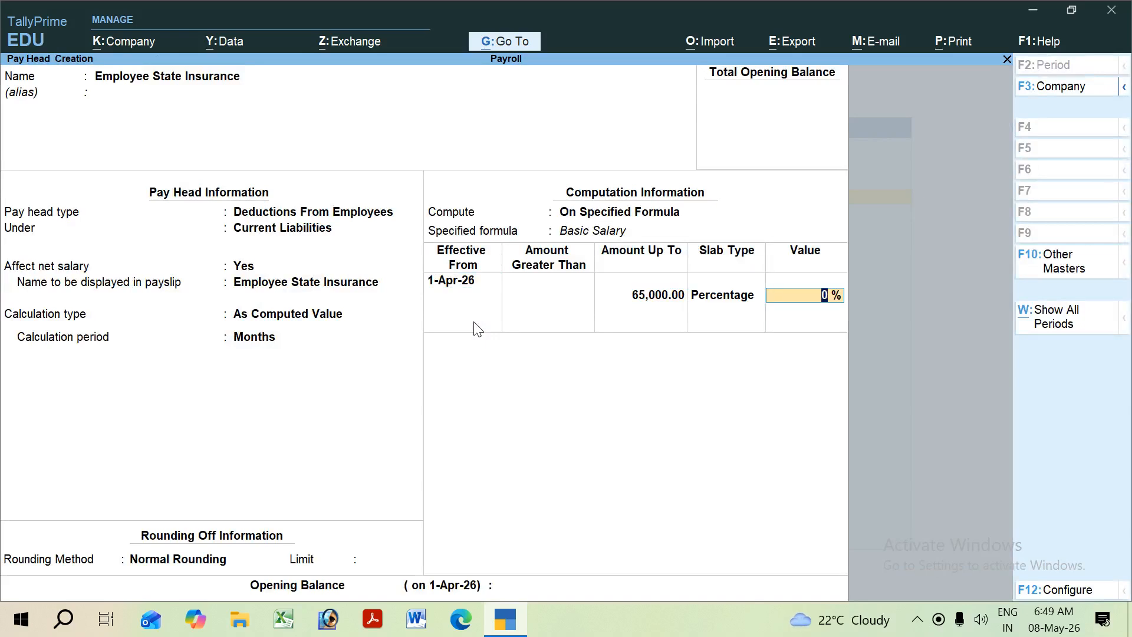
{"action": "type", "text": "5"}
{"action": "key", "text": "Return"}
- Add an Employee State Insurance slab of 6 percent for amounts greater than 65,000 and save the pay head
{"action": "key", "text": "Return"}
{"action": "key", "text": "Return"}
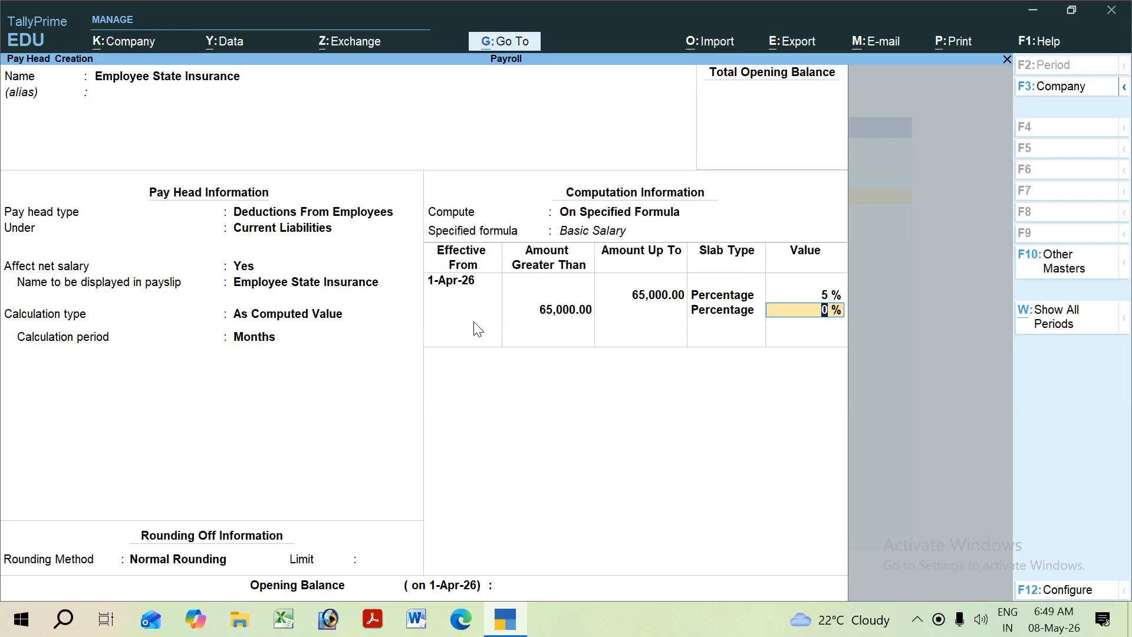
{"action": "type", "text": "6"}
{"action": "key", "text": "Return"}
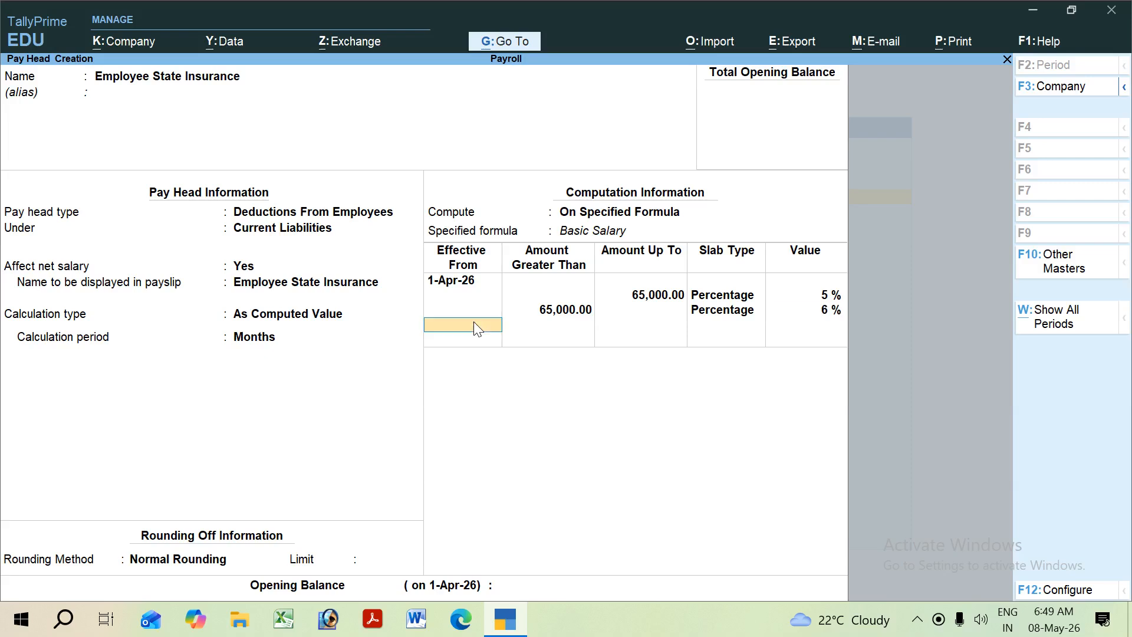
{"action": "key", "text": "ctrl+a"}
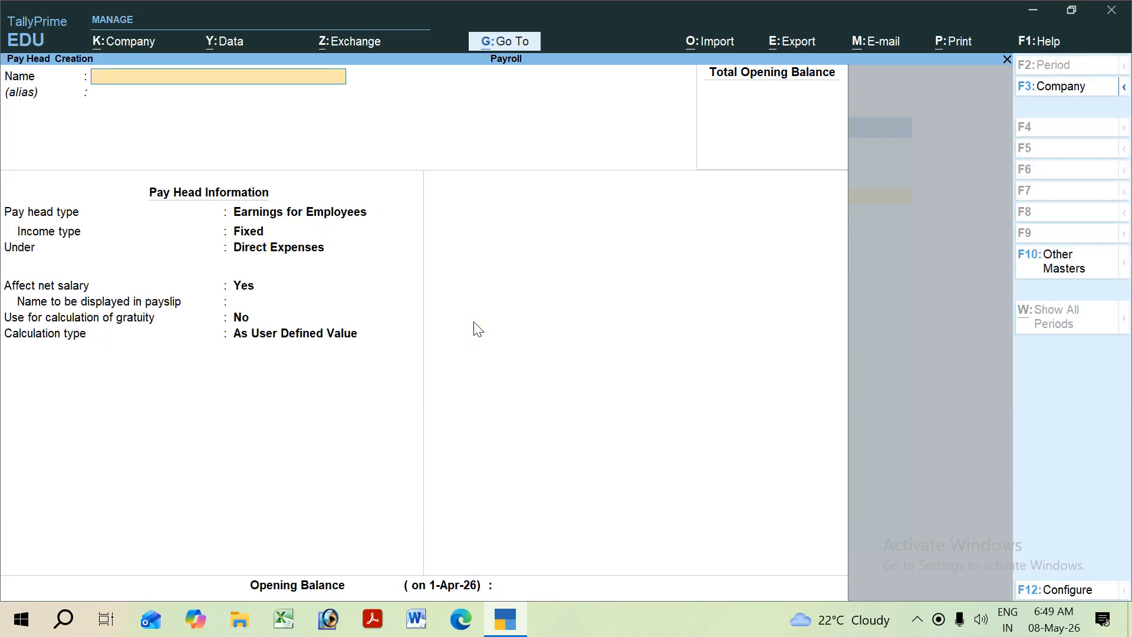
- Create a pay head named Rembursement with the type Reimbursements to Employees
{"action": "type", "text": "Rembursement"}
{"action": "key", "text": "Return"}
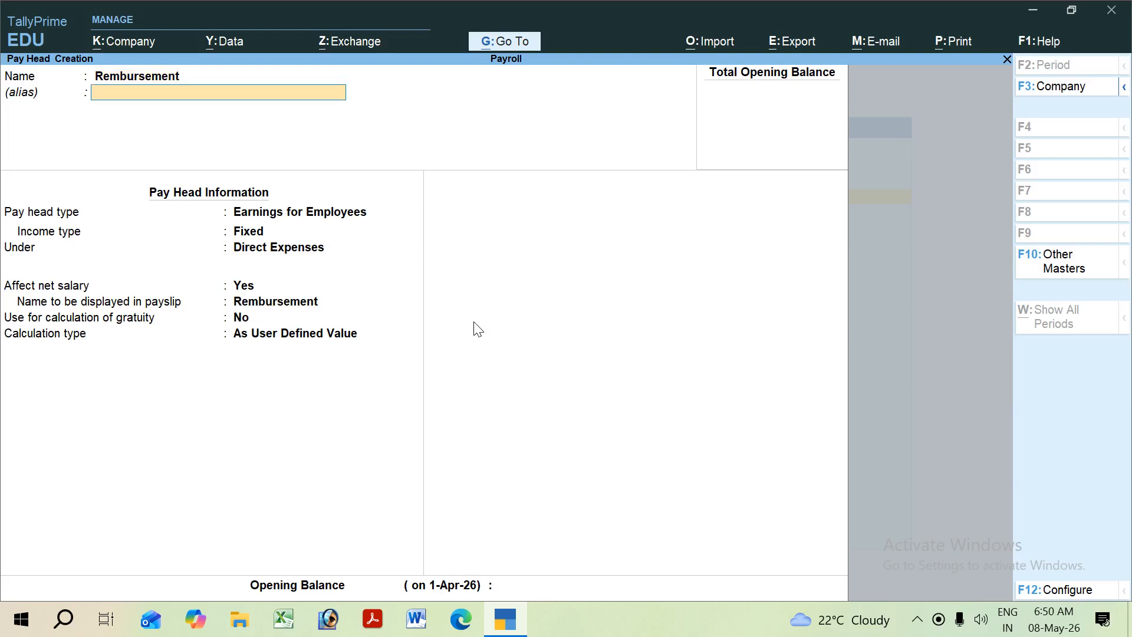
{"action": "key", "text": "Return"}
{"action": "key", "text": "Down"}
{"action": "key", "text": "Down"}
{"action": "key", "text": "Down"}
{"action": "key", "text": "Down"}
{"action": "key", "text": "Down"}
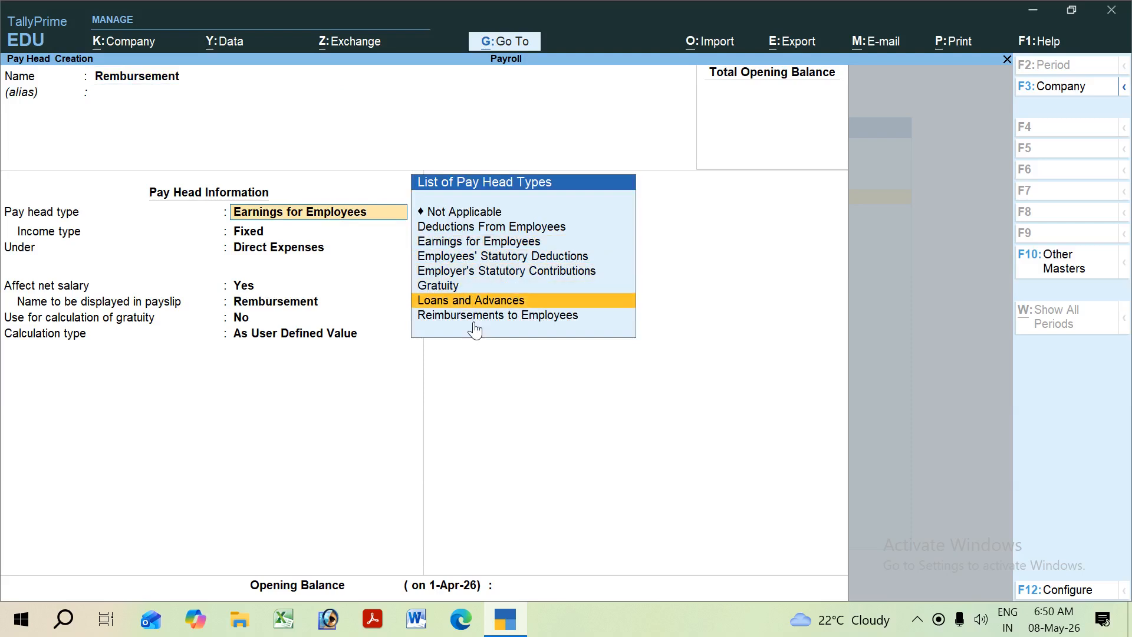
{"action": "key", "text": "Return"}
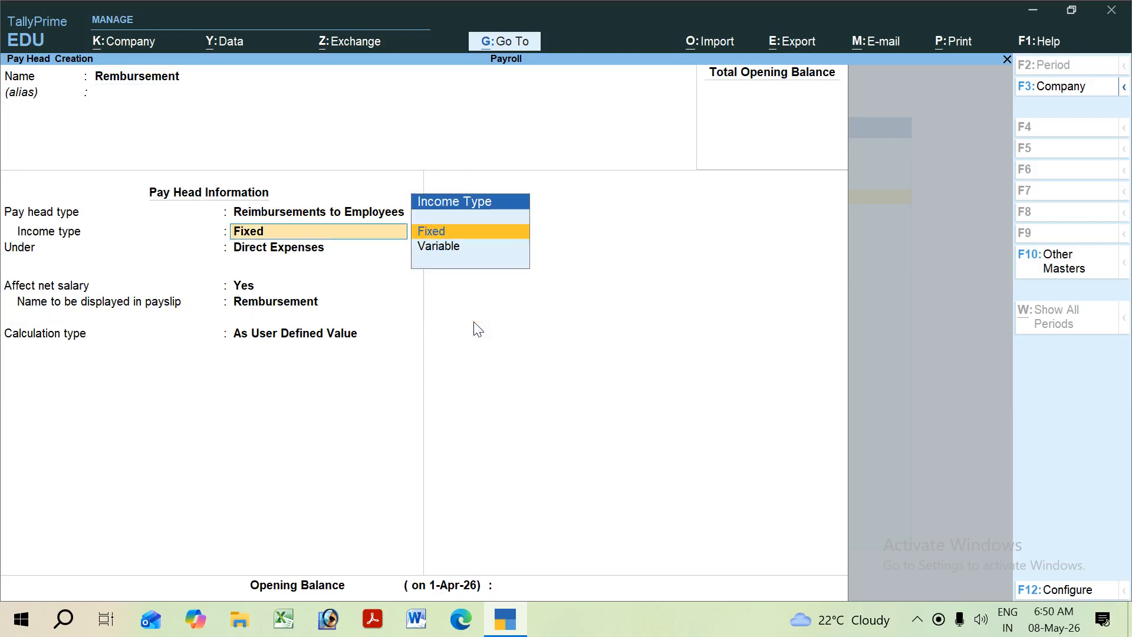
- Set Rembursement to Variable income under Direct Expenses, affecting net salary and calculated As User Defined Value, and save it
{"action": "key", "text": "Down"}
{"action": "key", "text": "Return"}
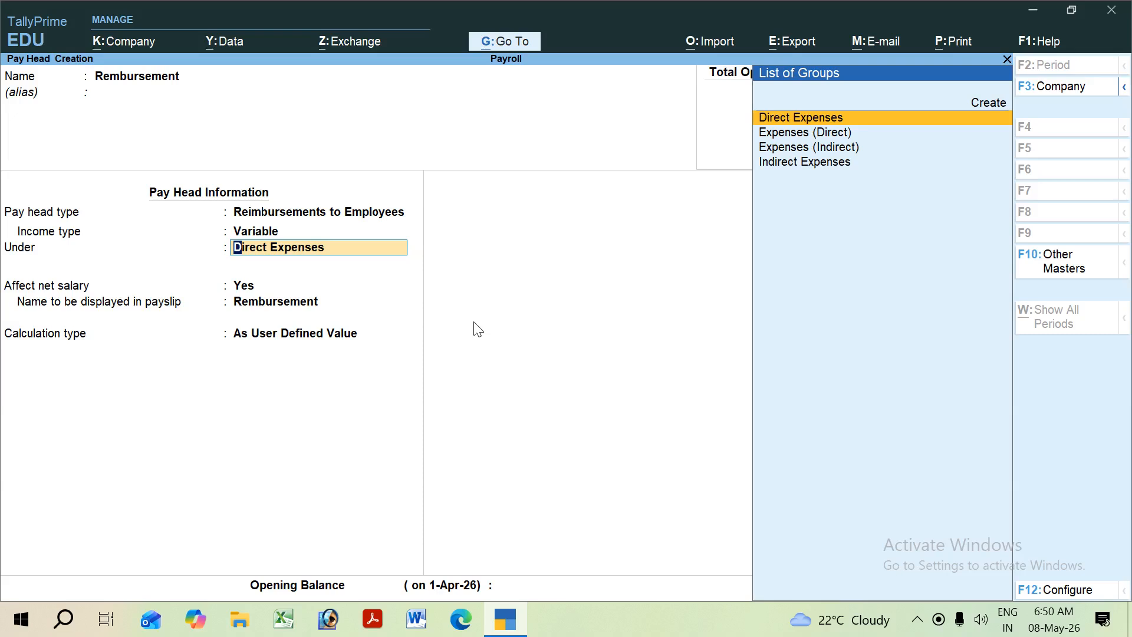
{"action": "key", "text": "Return"}
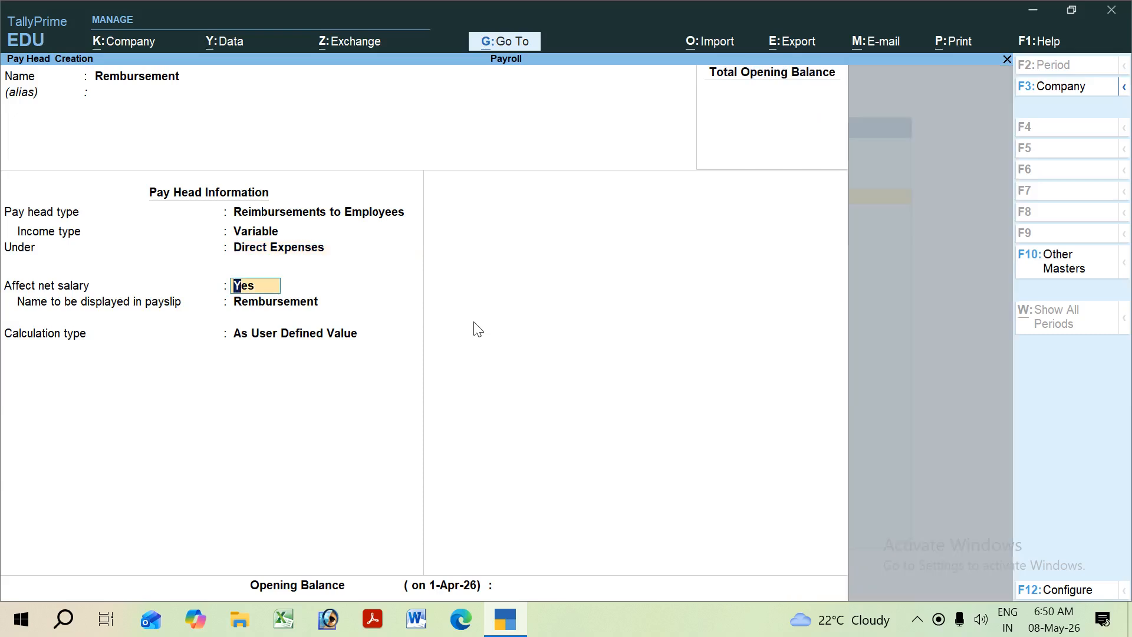
{"action": "key", "text": "Return"}
{"action": "key", "text": "Return"}
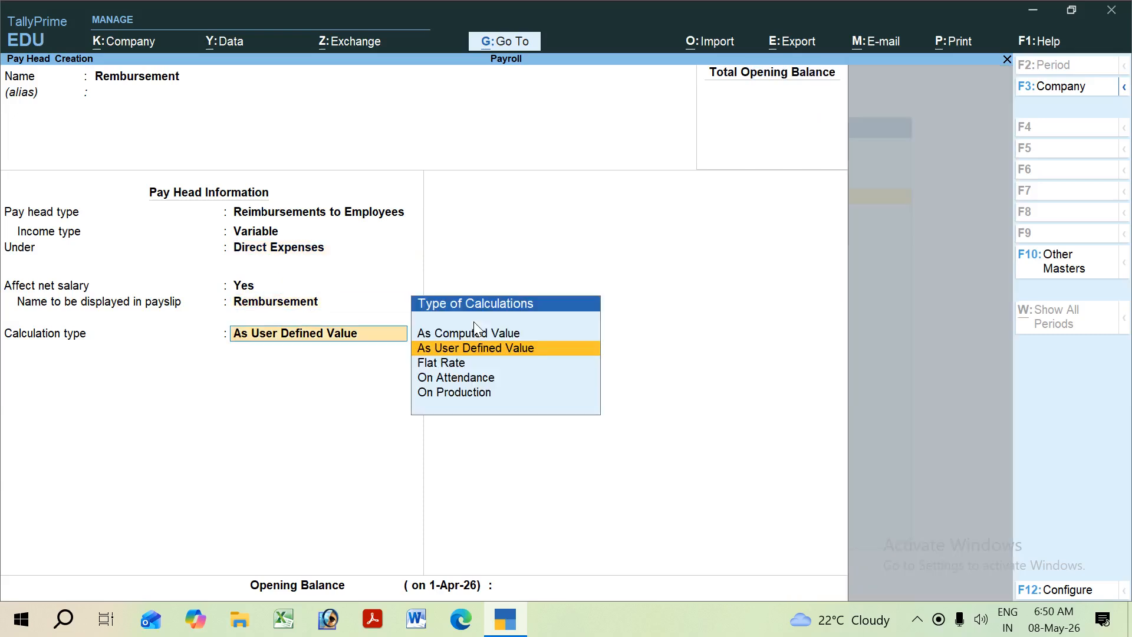
{"action": "key", "text": "Return"}
{"action": "key", "text": "Return"}
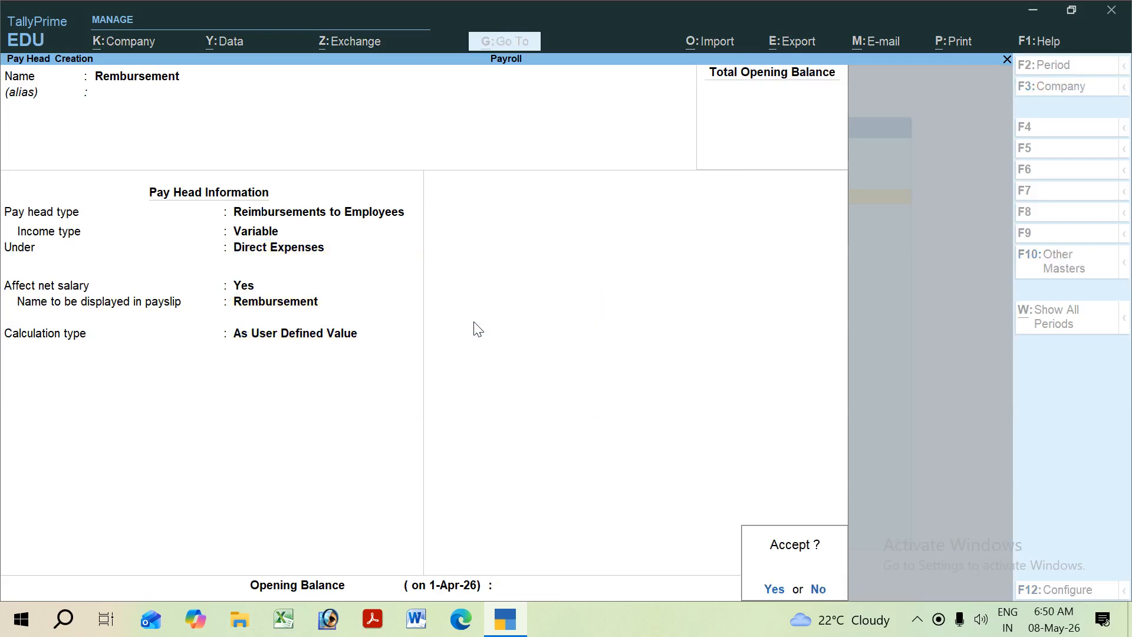
{"action": "key", "text": "Return"}
- Create a Bonus pay head of type Earnings for Employees with Variable income under Direct Expenses
{"action": "type", "text": "Bonus"}
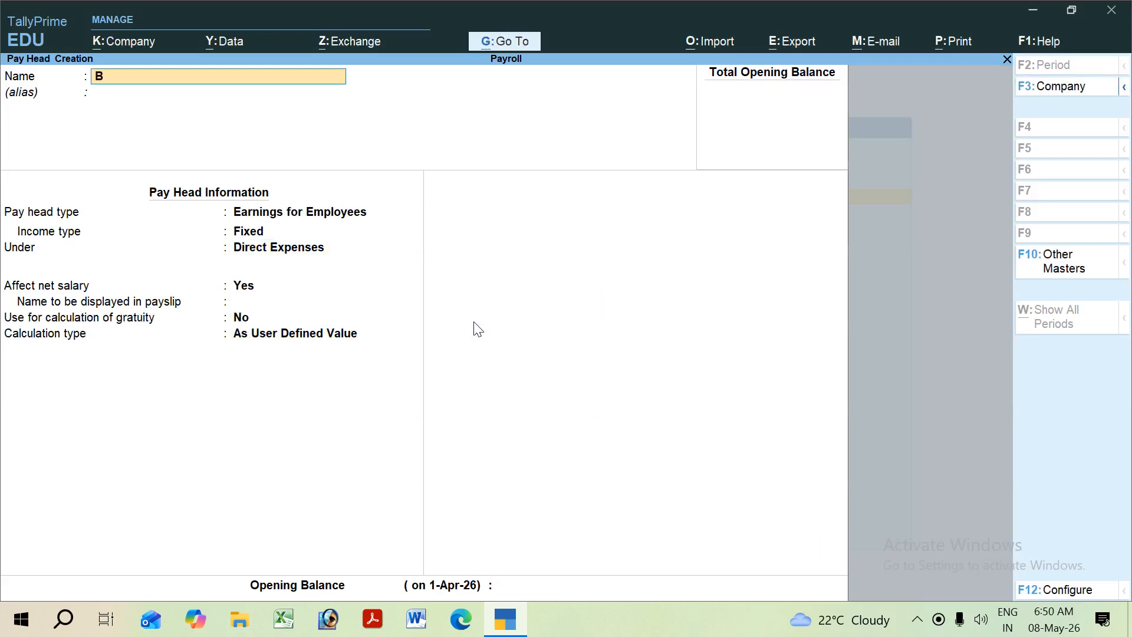
{"action": "key", "text": "Return"}
{"action": "key", "text": "Return"}
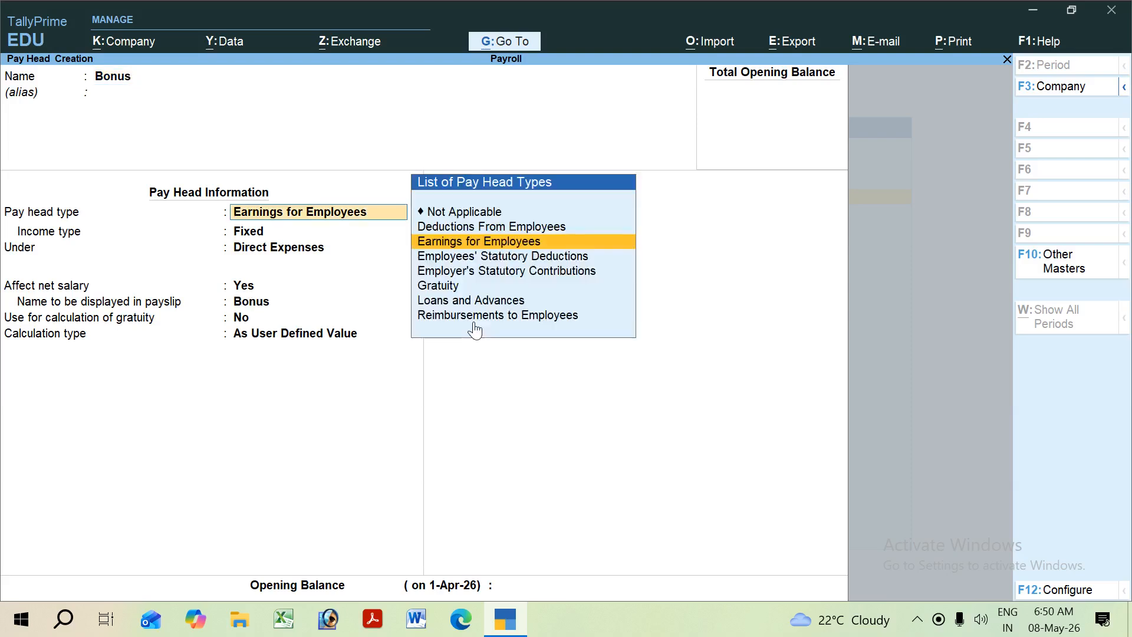
{"action": "key", "text": "Return"}
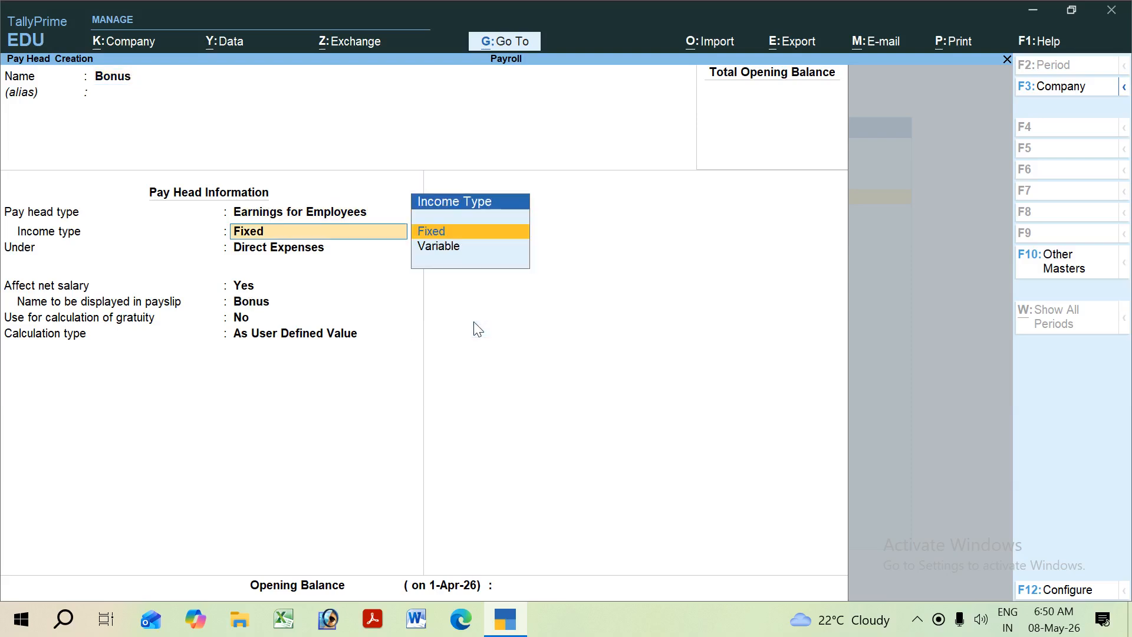
{"action": "key", "text": "Down"}
{"action": "key", "text": "Return"}
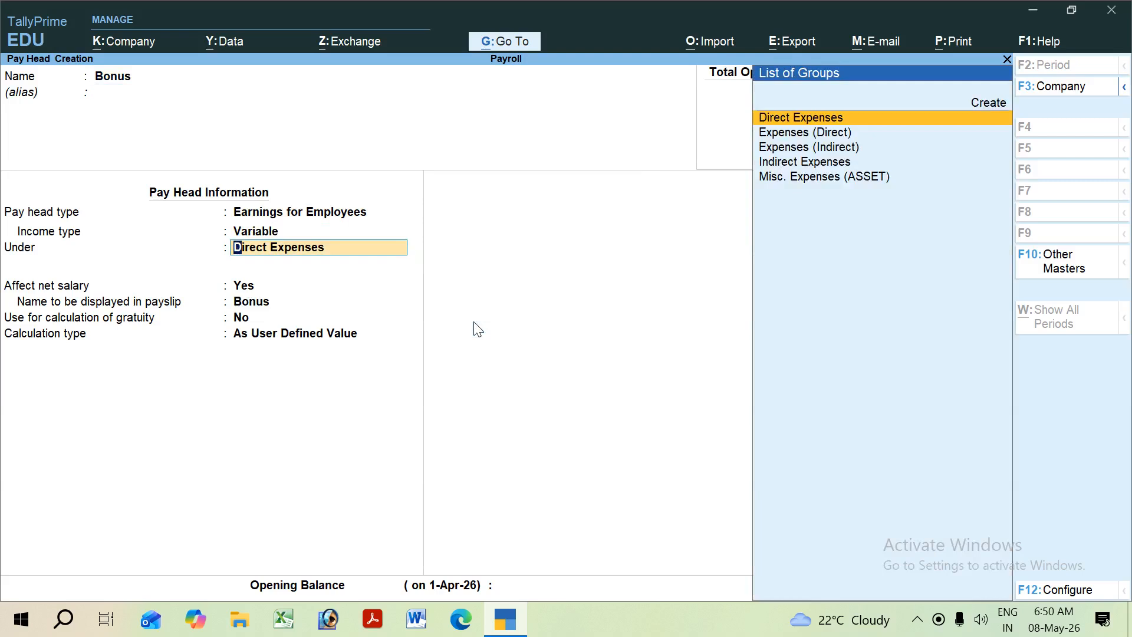
{"action": "key", "text": "Return"}
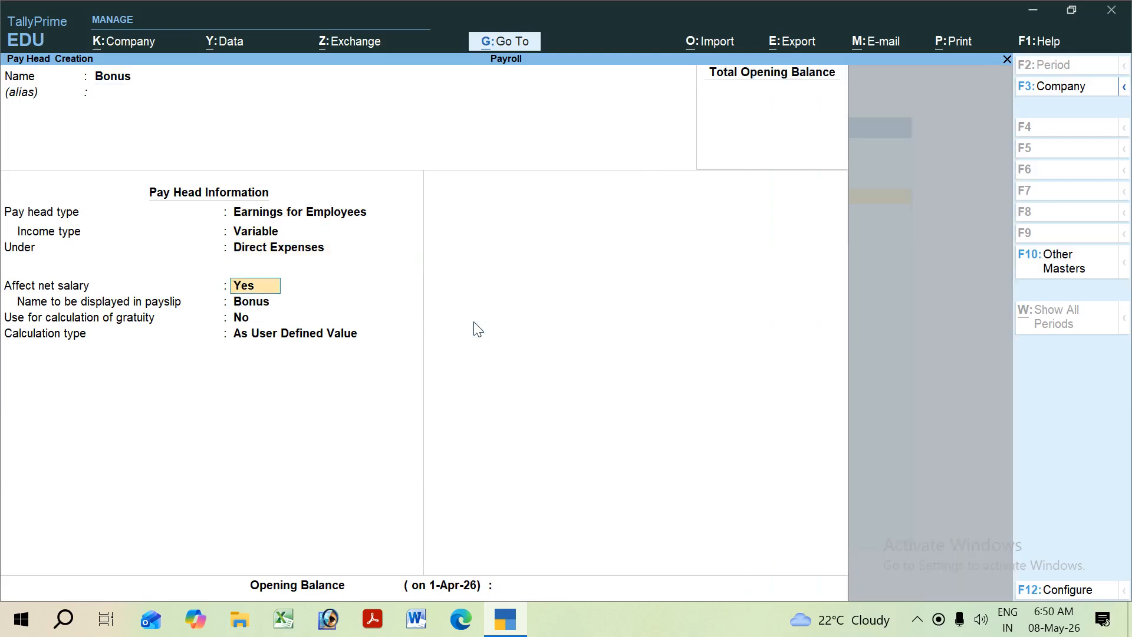
- Let Bonus affect net salary but not gratuity, calculated at a Flat Rate over Months
{"action": "key", "text": "Return"}
{"action": "key", "text": "Return"}
{"action": "key", "text": "Return"}
{"action": "key", "text": "Down"}
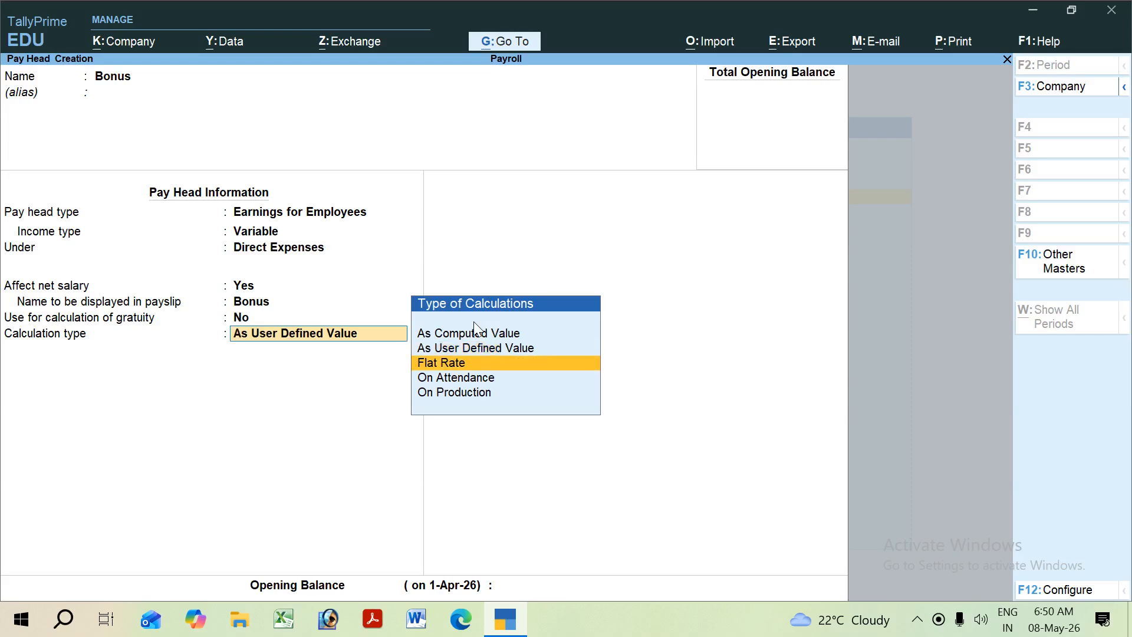
{"action": "key", "text": "Return"}
{"action": "key", "text": "Down"}
{"action": "key", "text": "Down"}
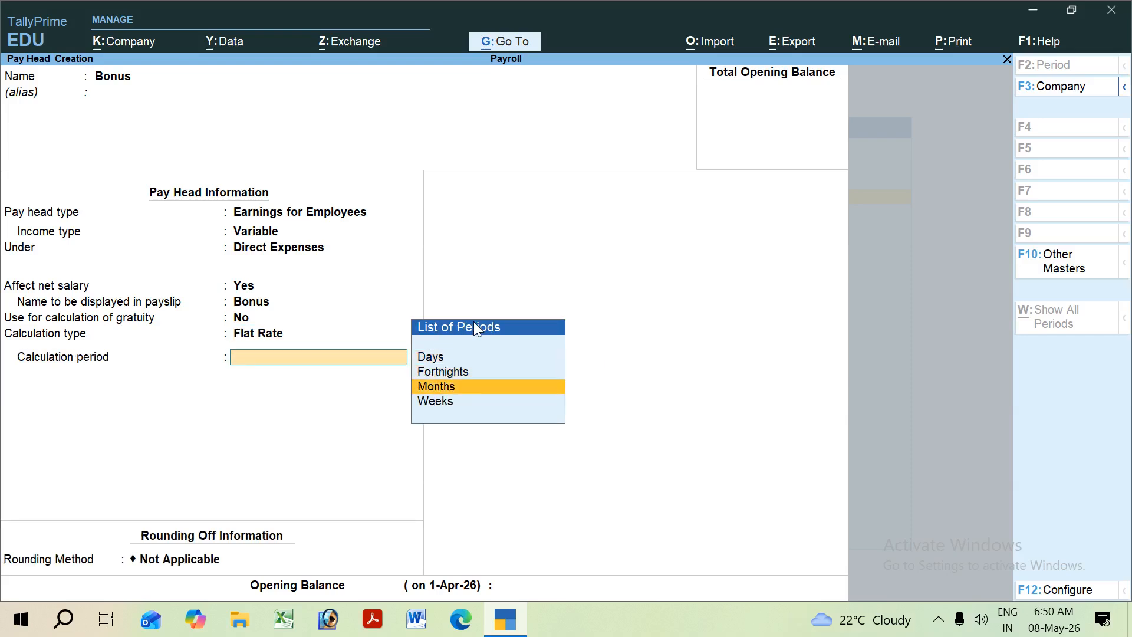
{"action": "key", "text": "Return"}
- Apply Normal Rounding with no limit to Bonus and save the pay head
{"action": "key", "text": "Down"}
{"action": "key", "text": "Down"}
{"action": "key", "text": "Return"}
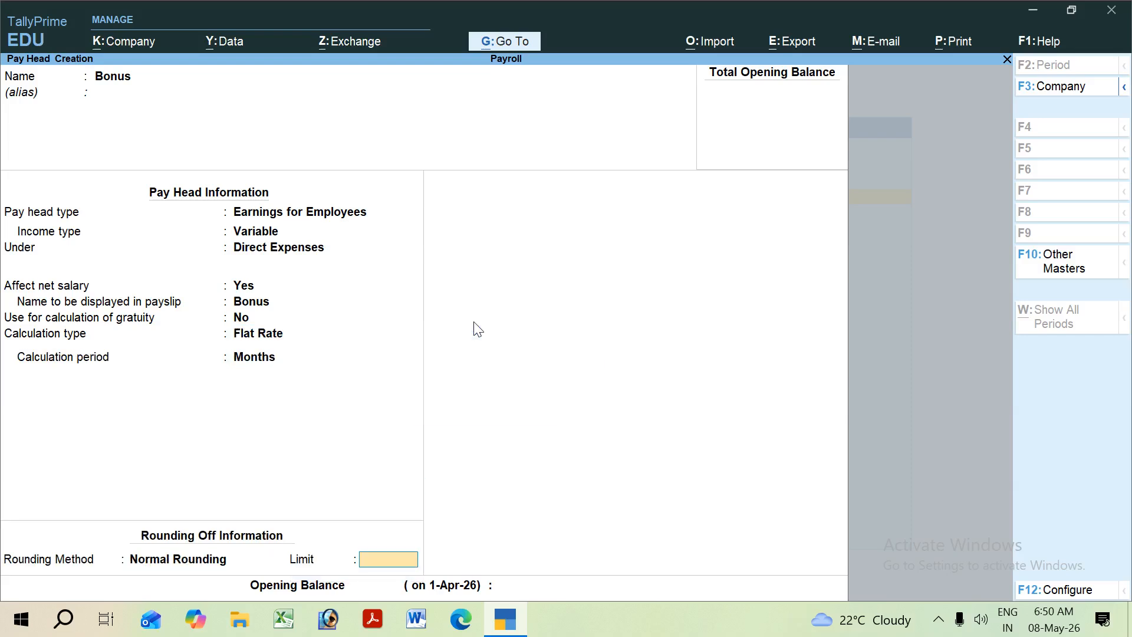
{"action": "key", "text": "Return"}
{"action": "key", "text": "Return"}
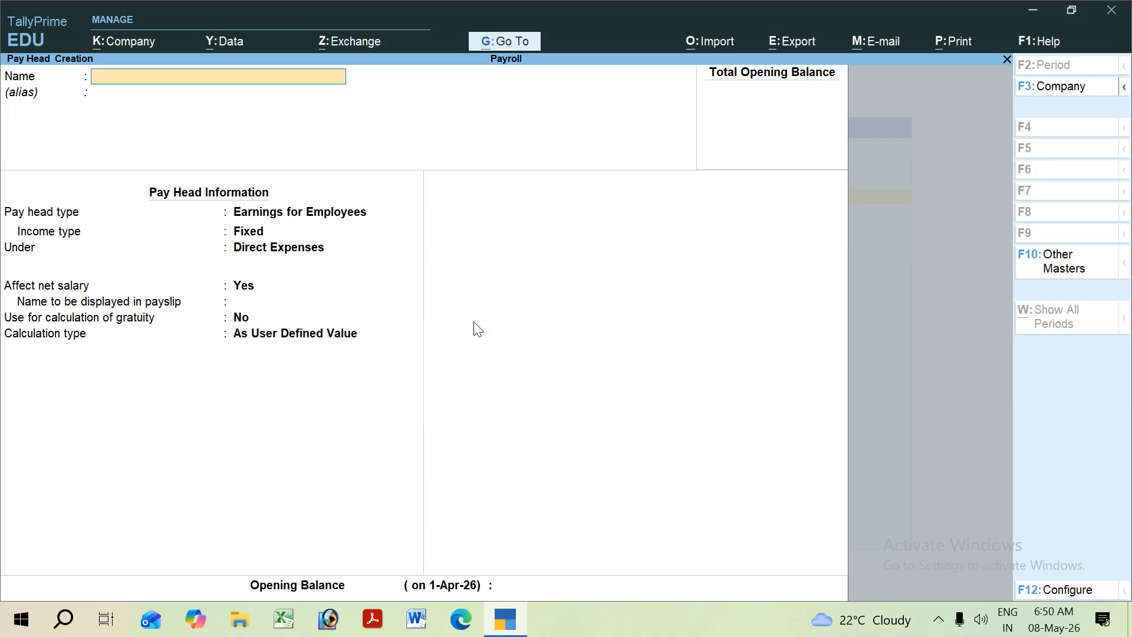
- Create a Leave pay head of type Deductions From Employees under Current Liabilities
{"action": "type", "text": "Leave"}
{"action": "key", "text": "Return"}
{"action": "key", "text": "Up"}
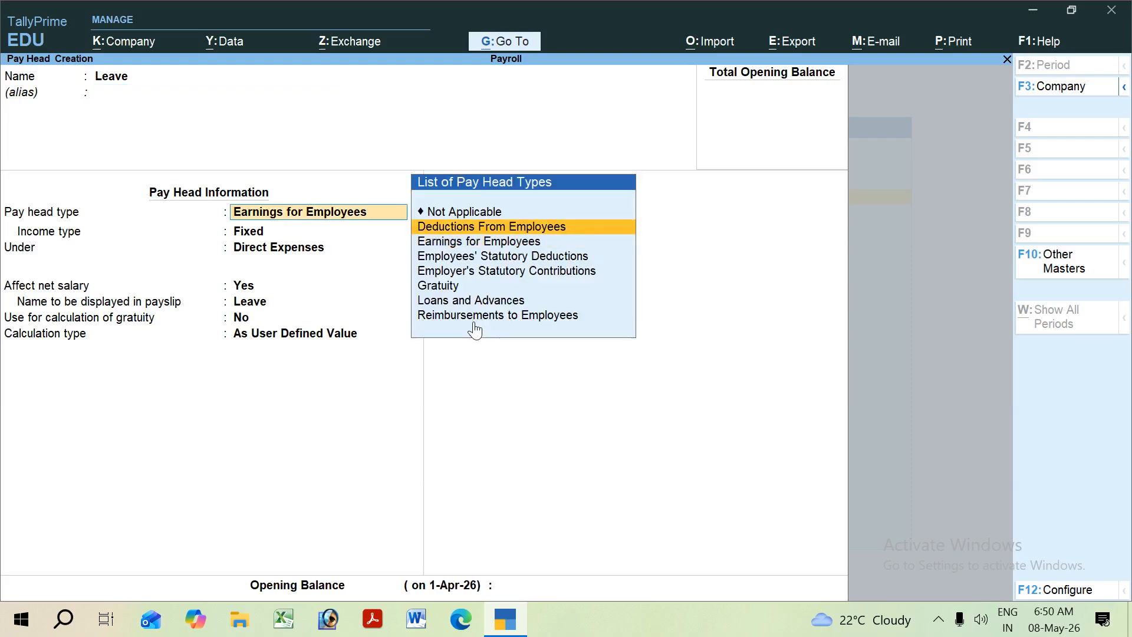
{"action": "key", "text": "Return"}
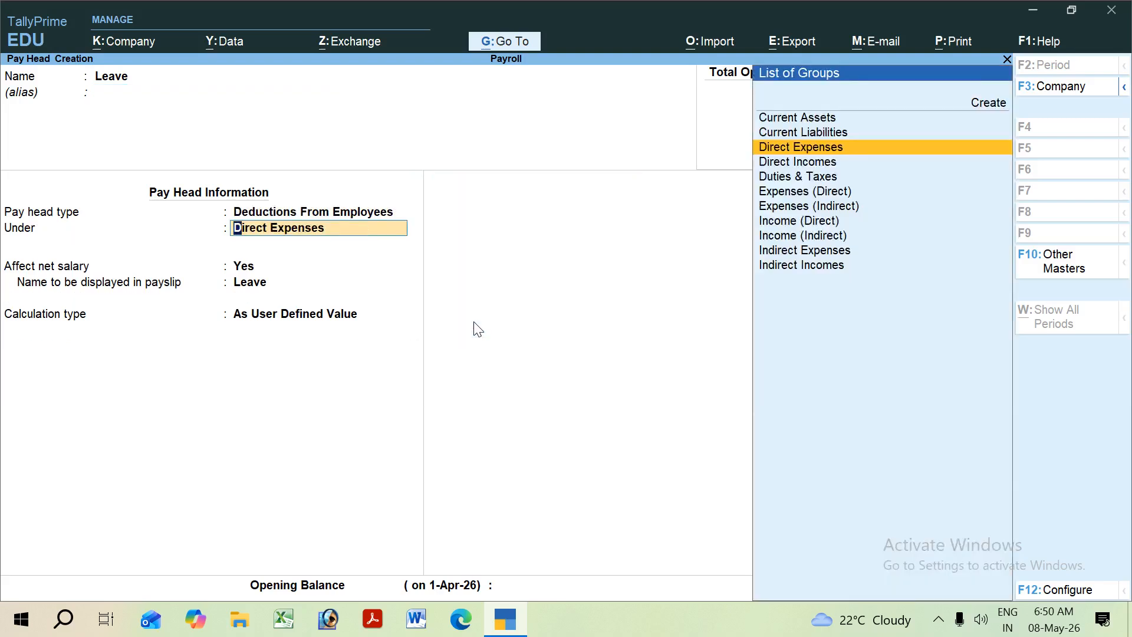
{"action": "key", "text": "Up"}
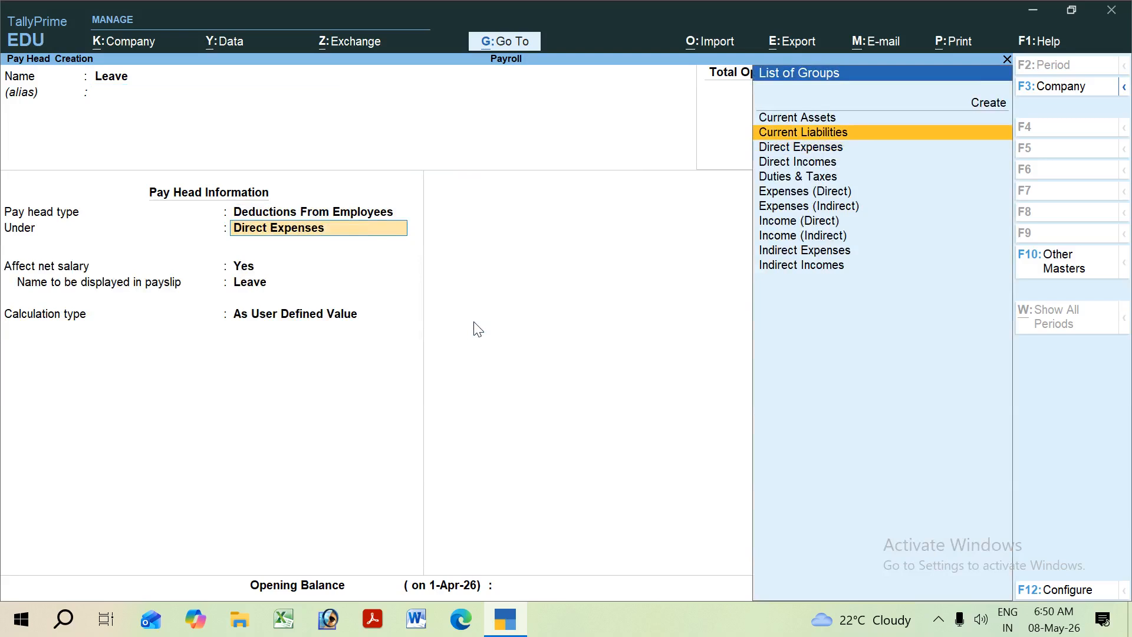
{"action": "key", "text": "Return"}
- Let Leave affect net salary, calculated On Attendance over Days with Leave as the leave without pay
{"action": "key", "text": "Return"}
{"action": "key", "text": "Return"}
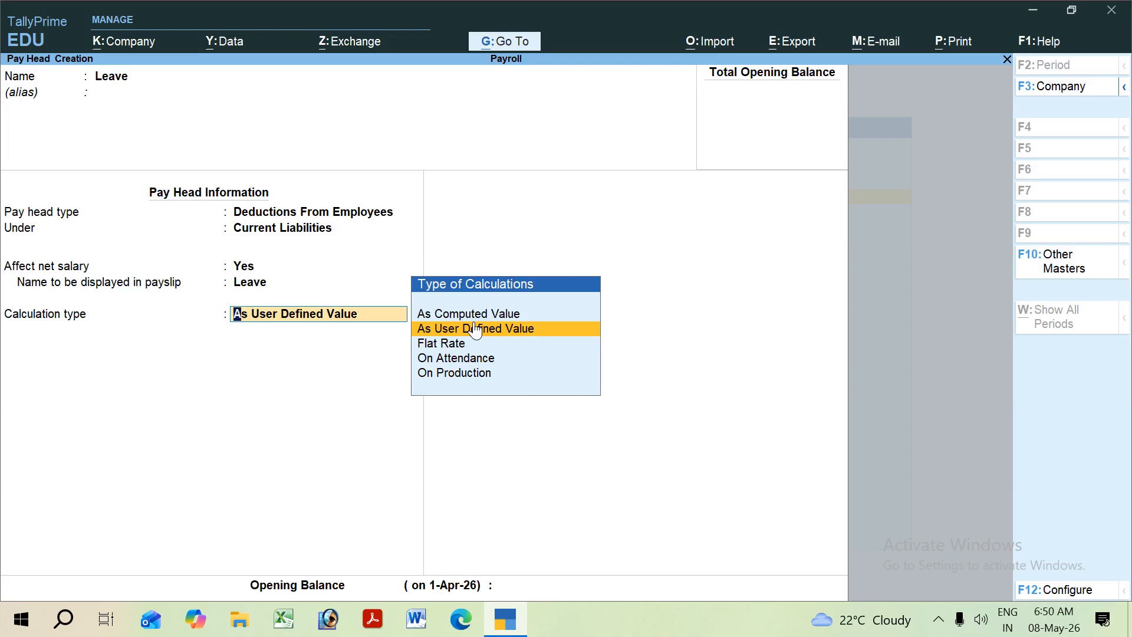
{"action": "key", "text": "Down"}
{"action": "key", "text": "Down"}
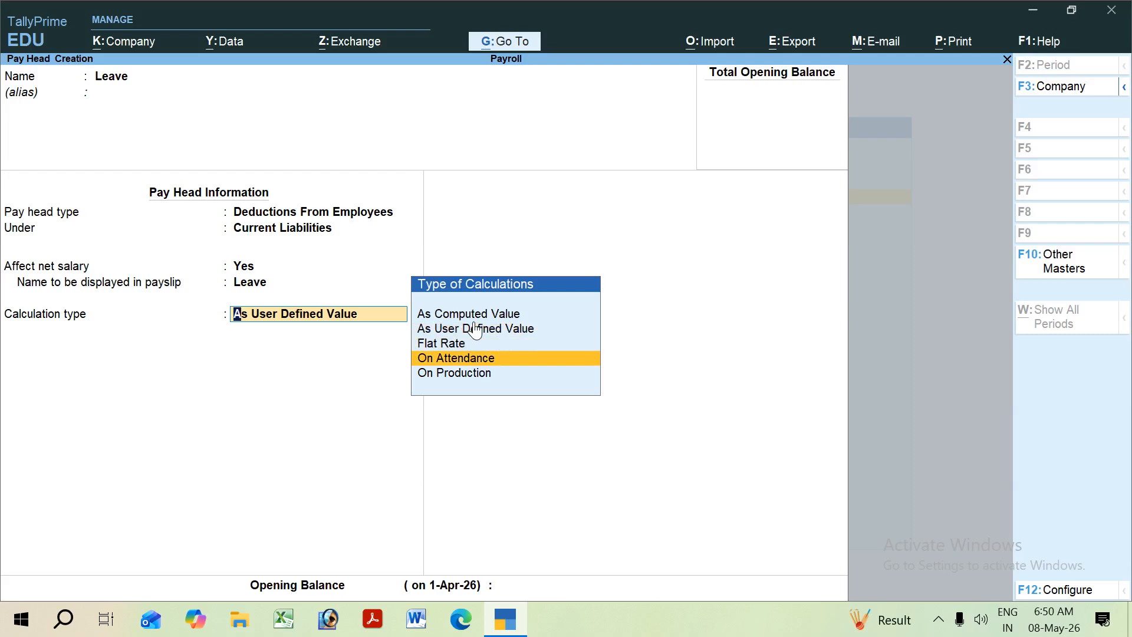
{"action": "key", "text": "Return"}
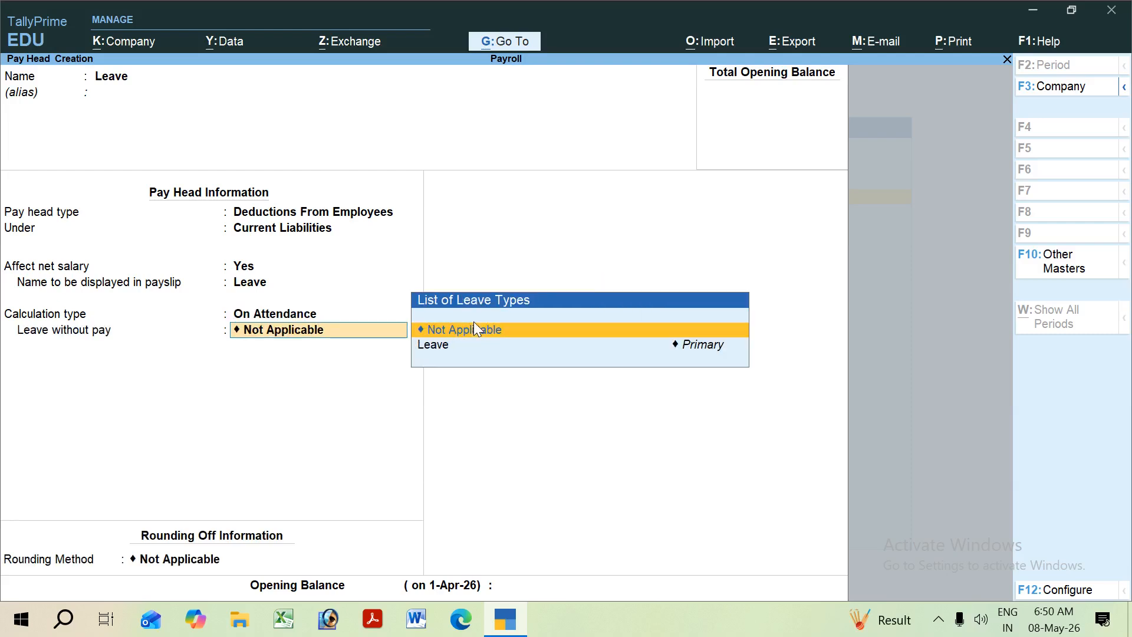
{"action": "key", "text": "Down"}
{"action": "key", "text": "Return"}
{"action": "key", "text": "Return"}
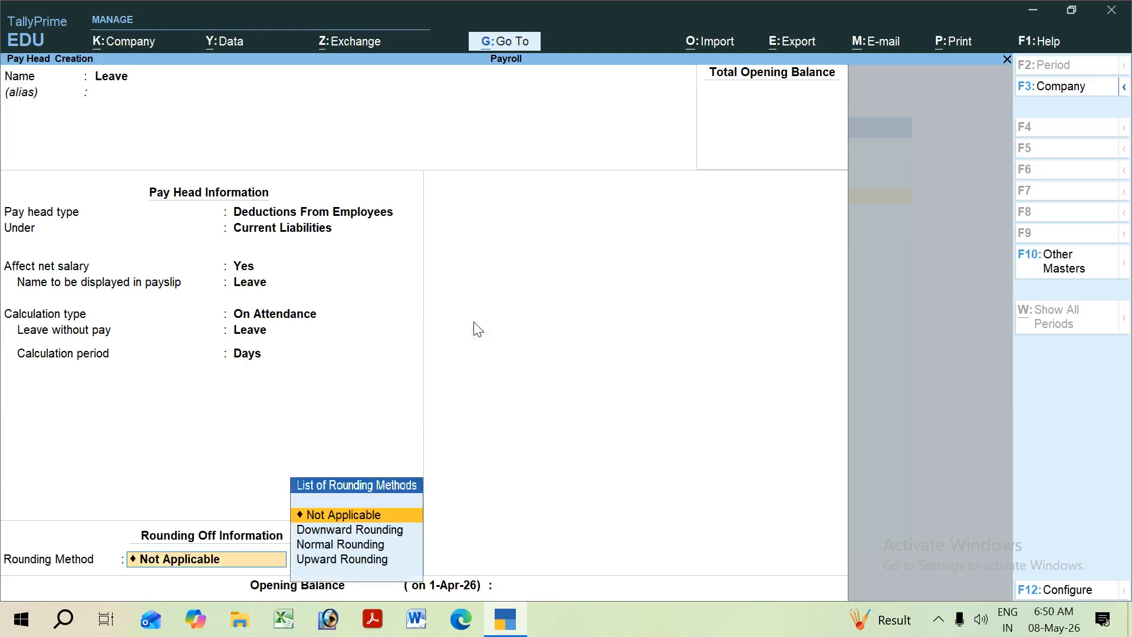
- Apply Normal Rounding with no limit to the Leave pay head and save it without an opening balance
{"action": "key", "text": "Down"}
{"action": "key", "text": "Down"}
{"action": "key", "text": "Return"}
{"action": "key", "text": "Return"}
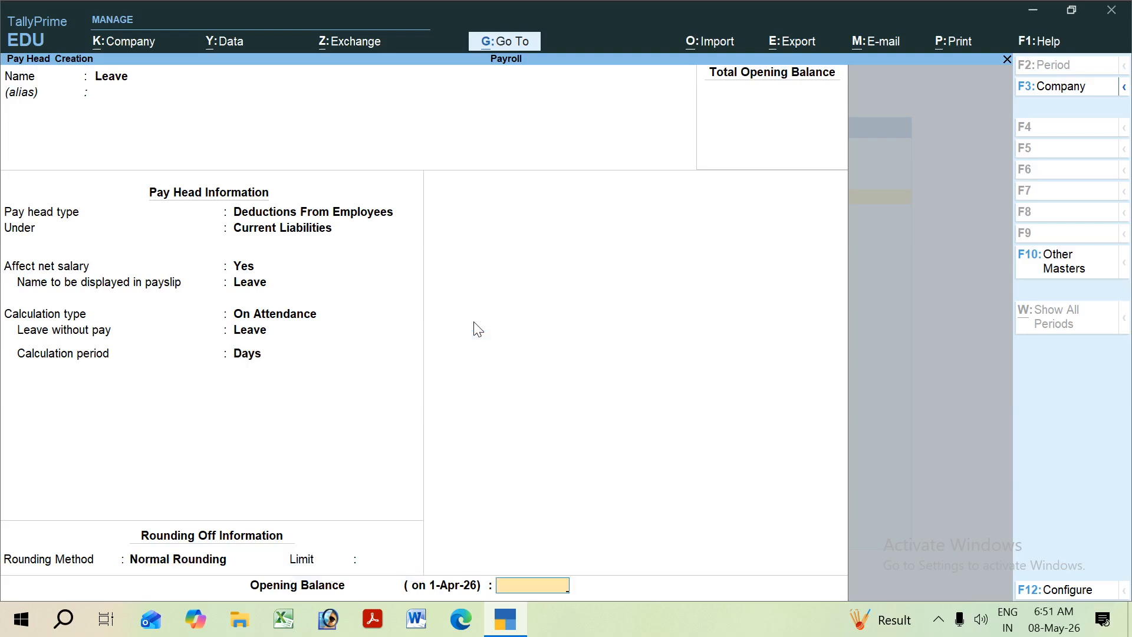
{"action": "key", "text": "Return"}
- Create an Over Time pay head of type Earnings for Employees with Fixed income under Direct Expenses
{"action": "type", "text": "Over Time"}
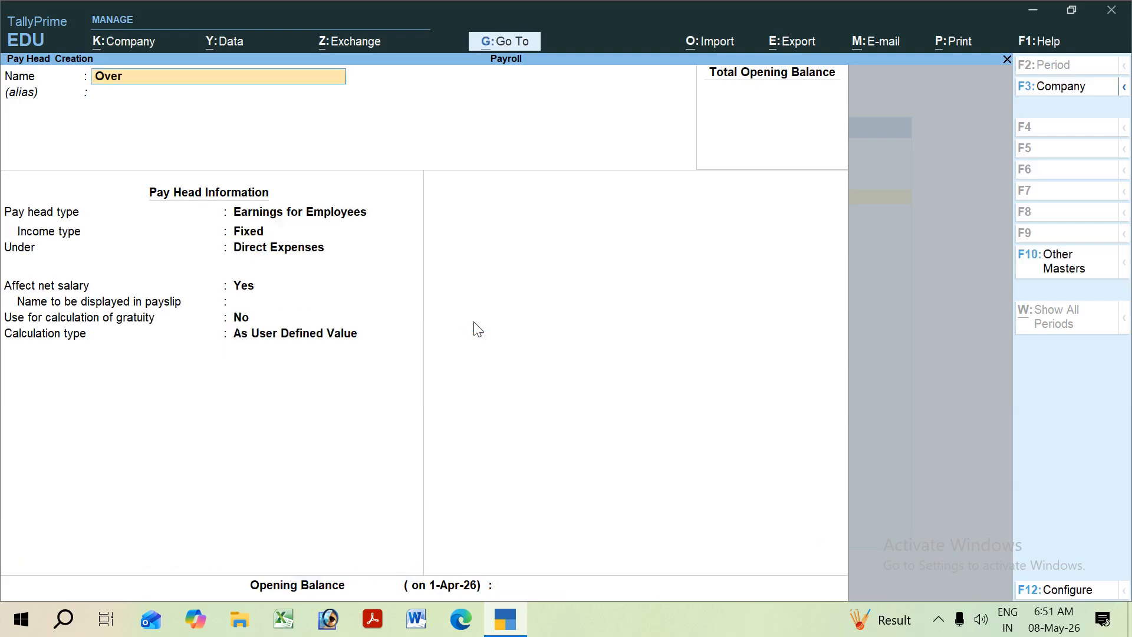
{"action": "key", "text": "Return"}
{"action": "key", "text": "Return"}
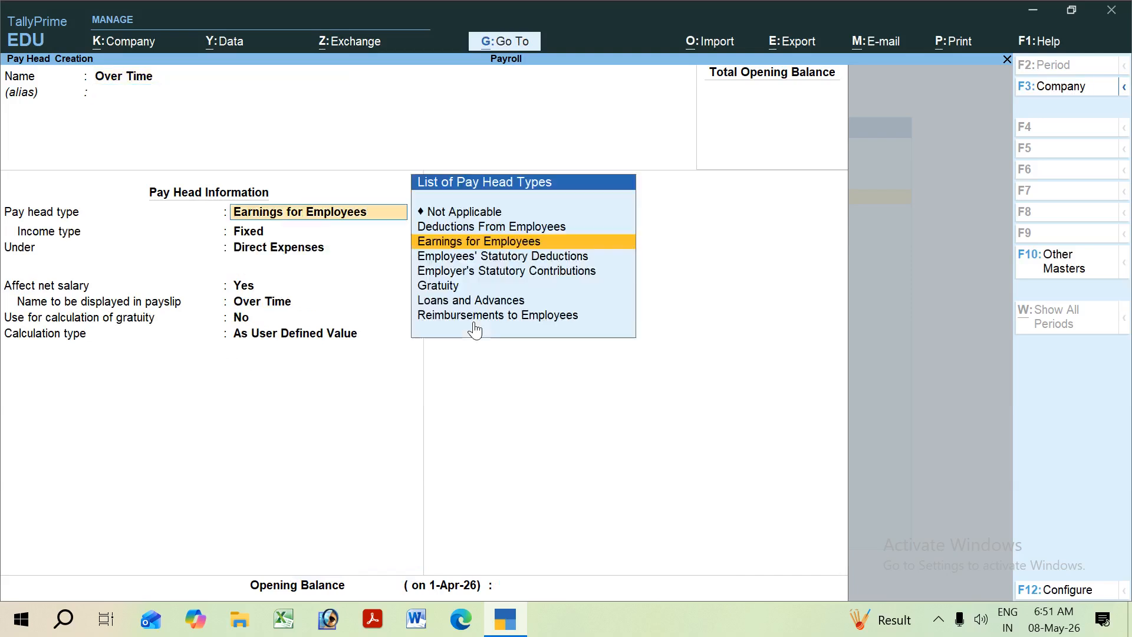
{"action": "key", "text": "Return"}
{"action": "key", "text": "Return"}
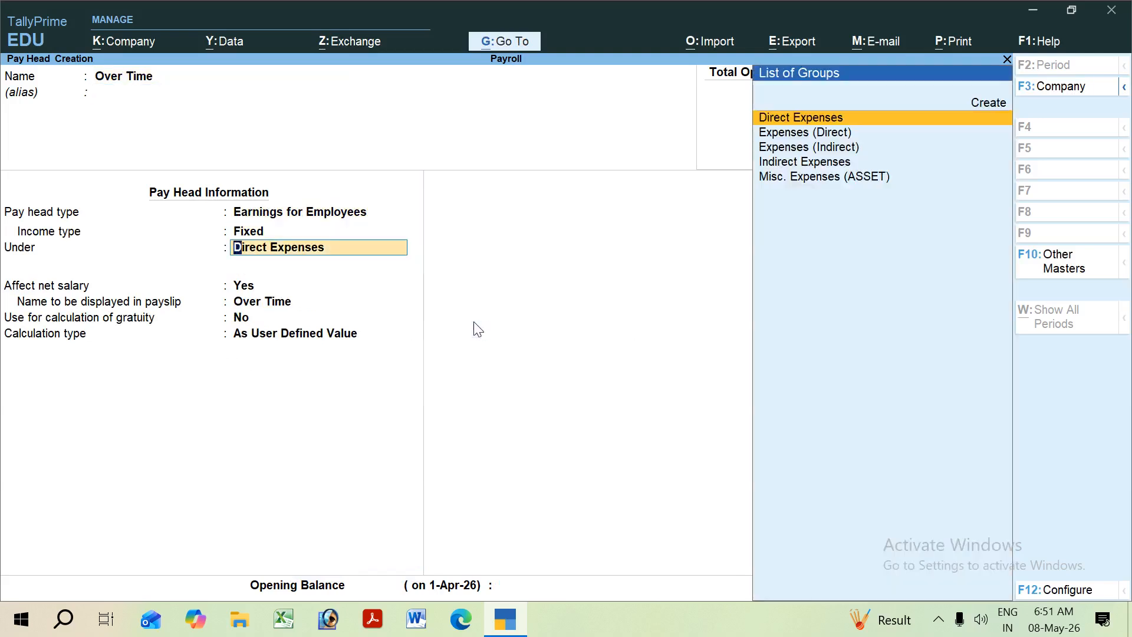
{"action": "key", "text": "Return"}
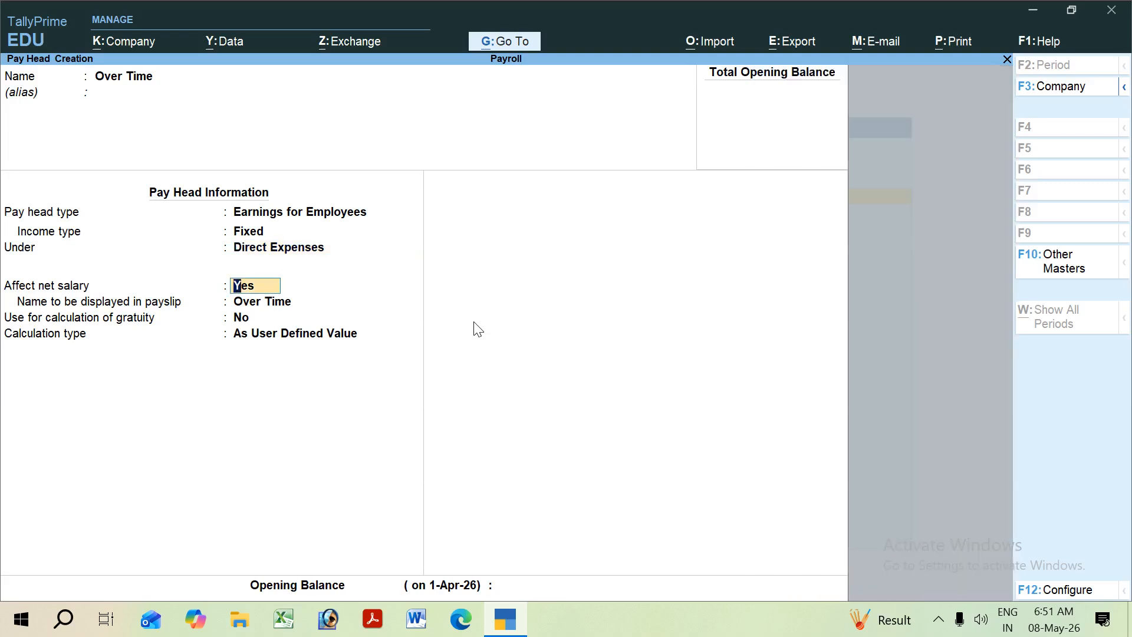
- Let Over Time affect net salary but not gratuity, calculated On Production with the Over Time production type
{"action": "key", "text": "Return"}
{"action": "key", "text": "Return"}
{"action": "key", "text": "Return"}
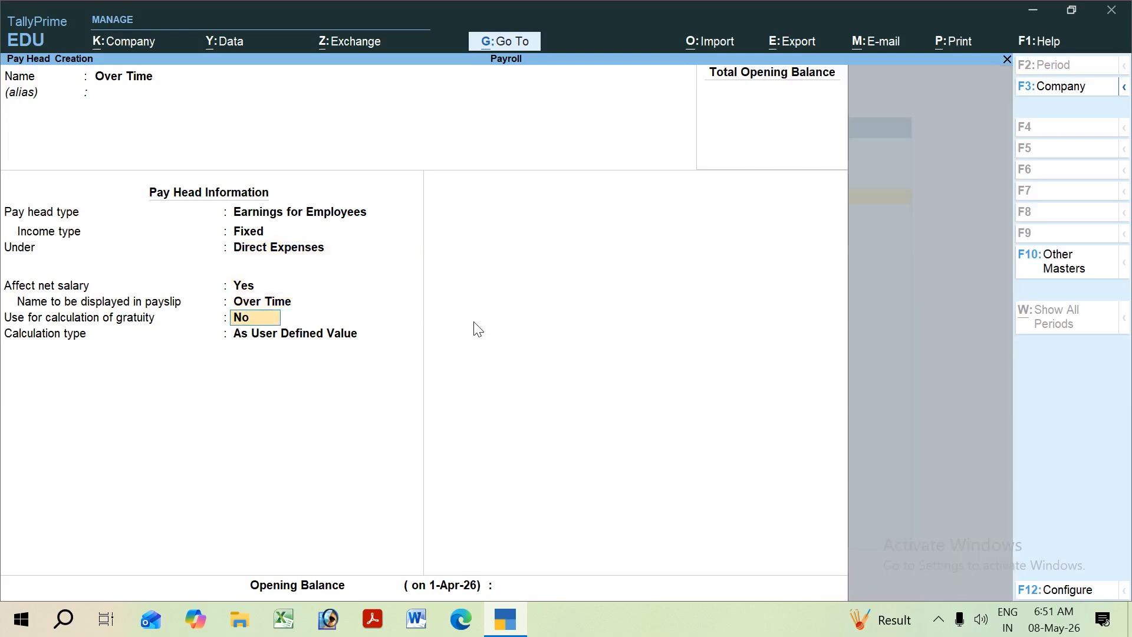
{"action": "key", "text": "Down"}
{"action": "key", "text": "Down"}
{"action": "key", "text": "Down"}
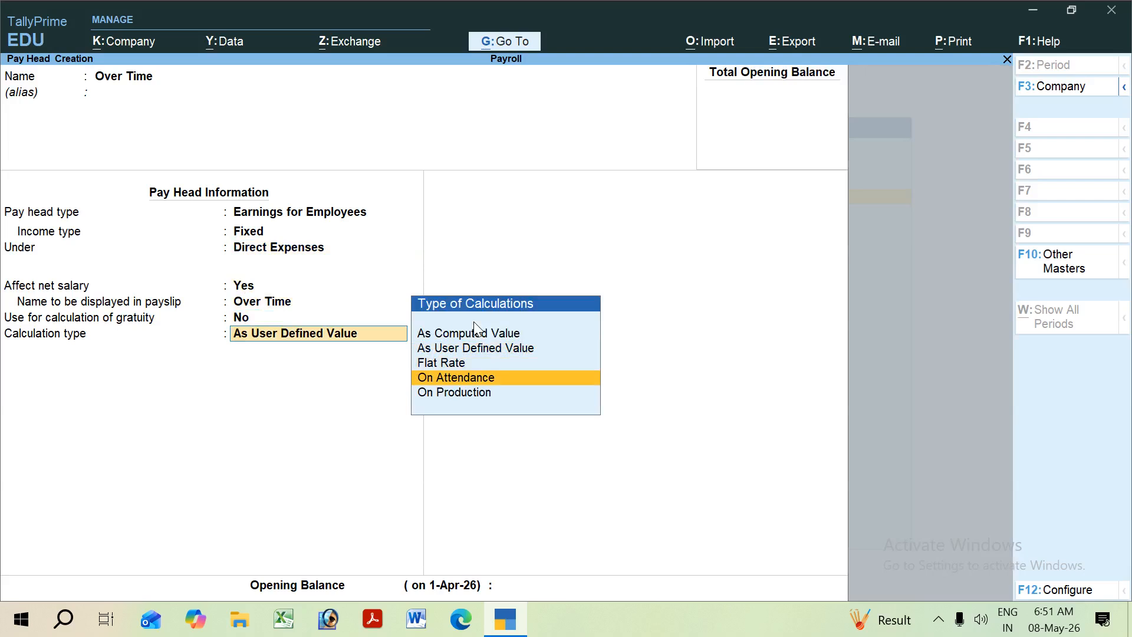
{"action": "key", "text": "Return"}
{"action": "key", "text": "Return"}
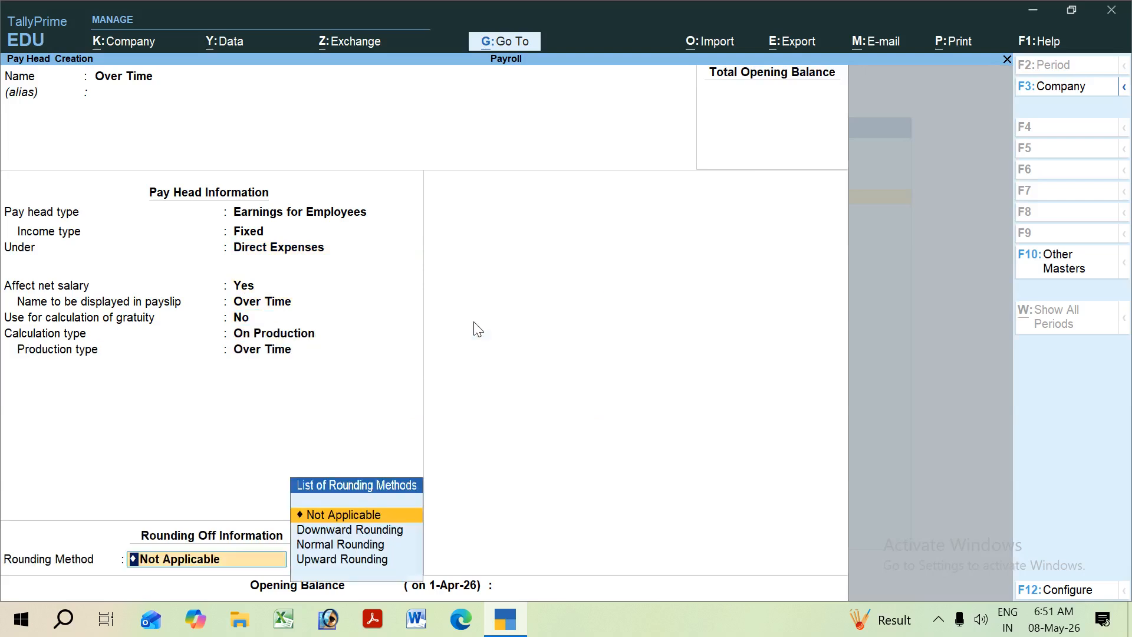
- Apply Normal Rounding with no limit to Over Time and save the pay head
{"action": "key", "text": "Down"}
{"action": "key", "text": "Down"}
{"action": "key", "text": "Return"}
{"action": "key", "text": "Return"}
{"action": "key", "text": "Return"}
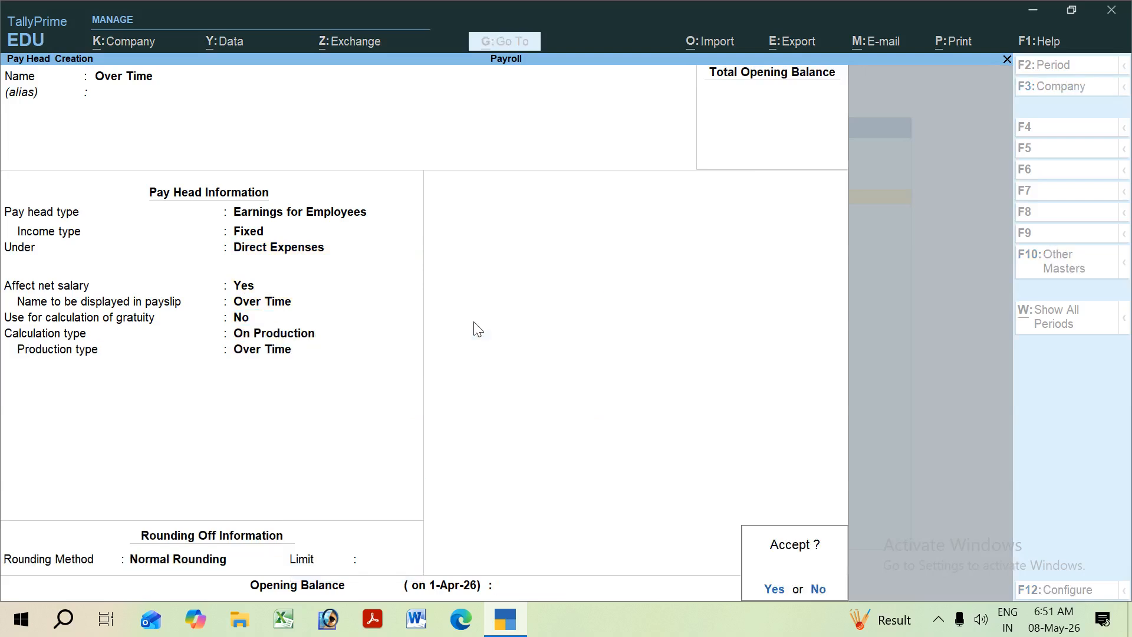
{"action": "key", "text": "Return"}
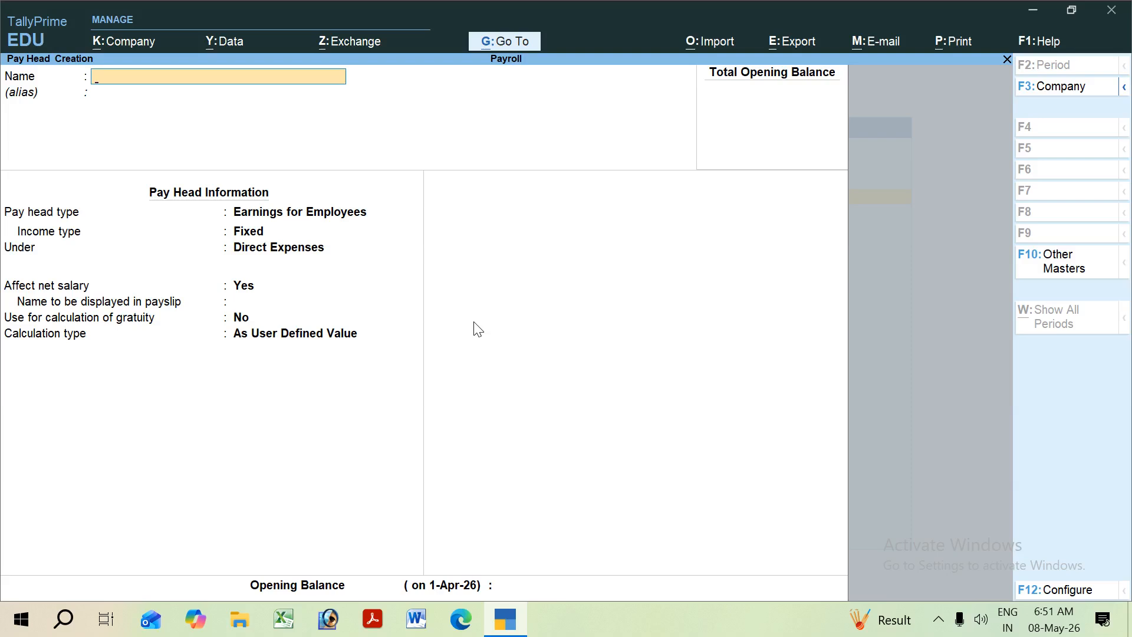
- Create and save a Salary Payable pay head of type Not Applicable under Current Liabilities, and leave pay head creation
{"action": "type", "text": "Salary Payable"}
{"action": "key", "text": "Return"}
{"action": "key", "text": "Return"}
{"action": "key", "text": "Up"}
{"action": "key", "text": "Up"}
{"action": "key", "text": "Return"}
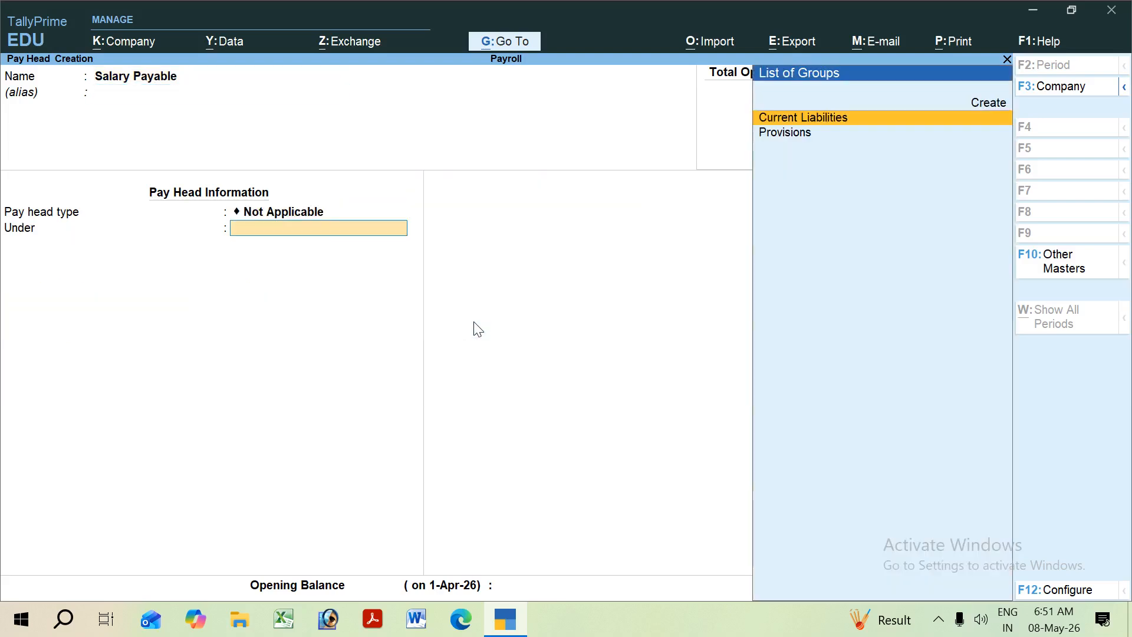
{"action": "key", "text": "Return"}
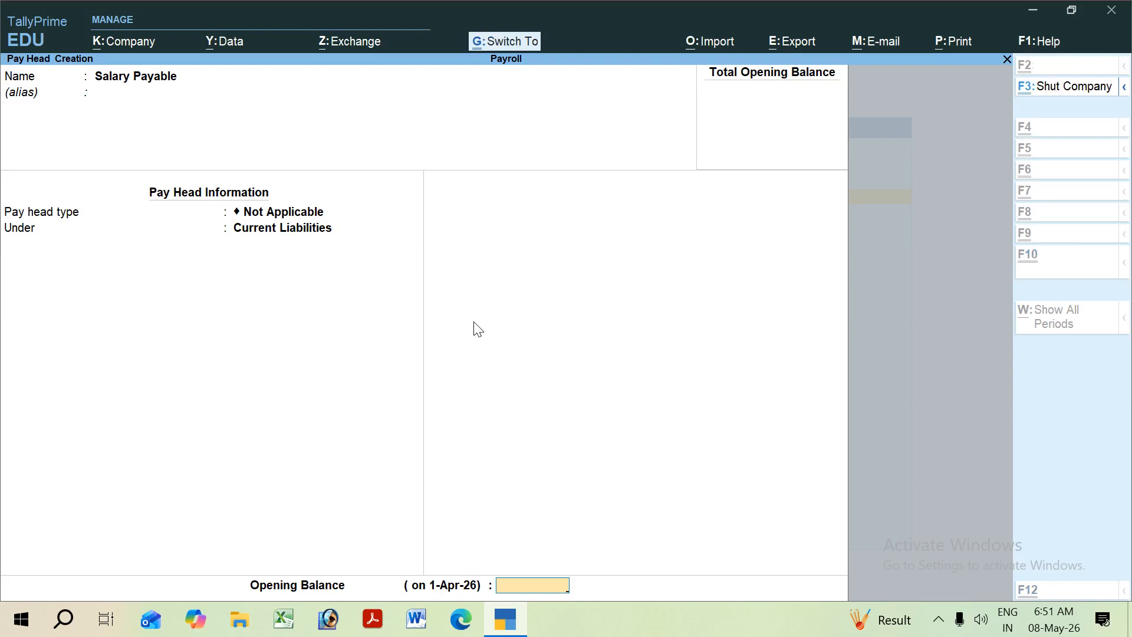
{"action": "key", "text": "ctrl+a"}
{"action": "key", "text": "Escape"}
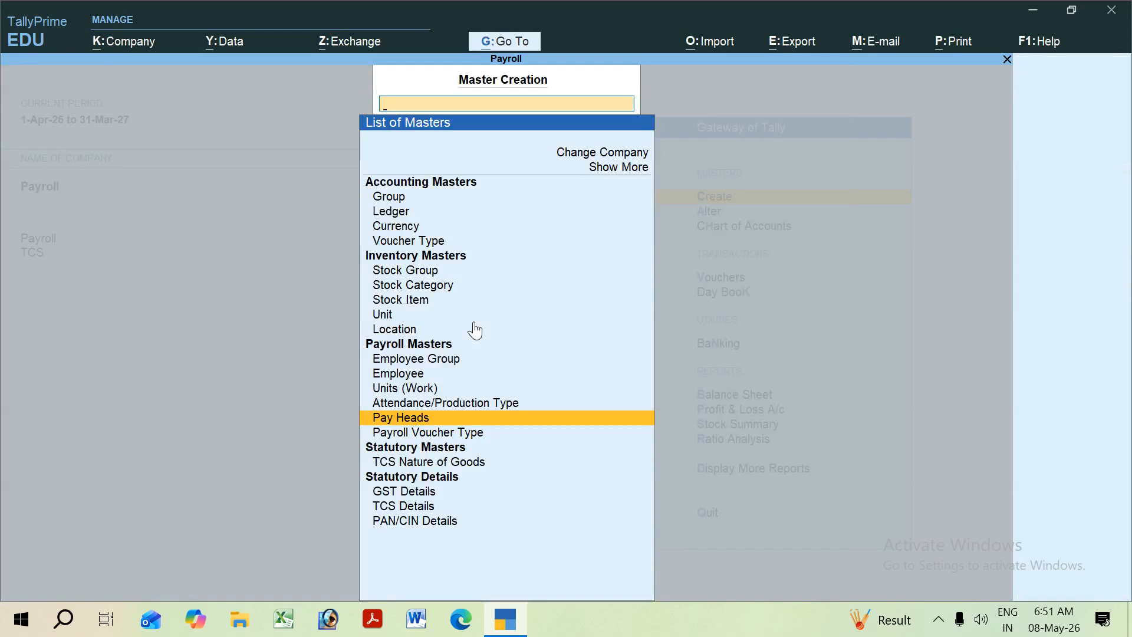
- Create a payroll voucher type named Salary Slip based on the Payroll voucher type
{"action": "key", "text": "Down"}
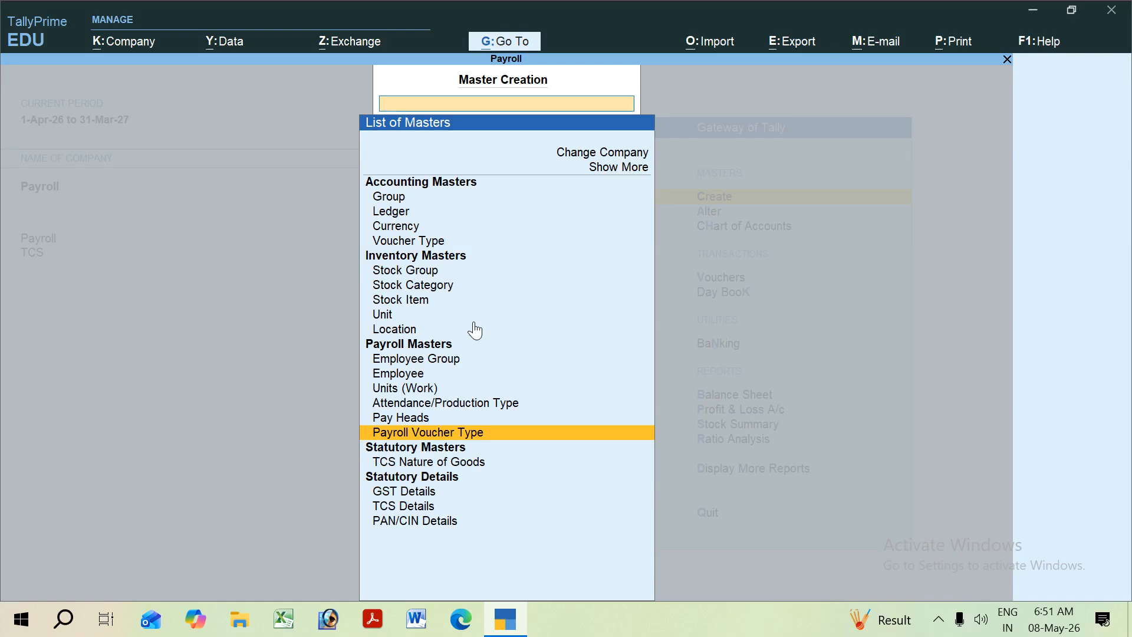
{"action": "key", "text": "Return"}
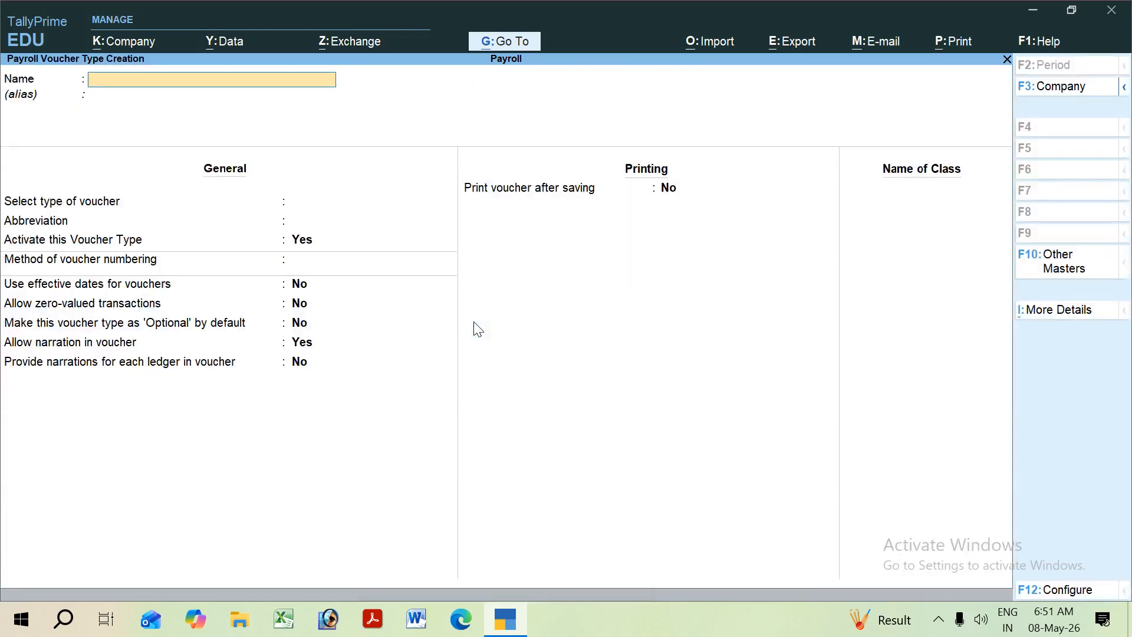
{"action": "type", "text": "Salary Slip"}
{"action": "key", "text": "Return"}
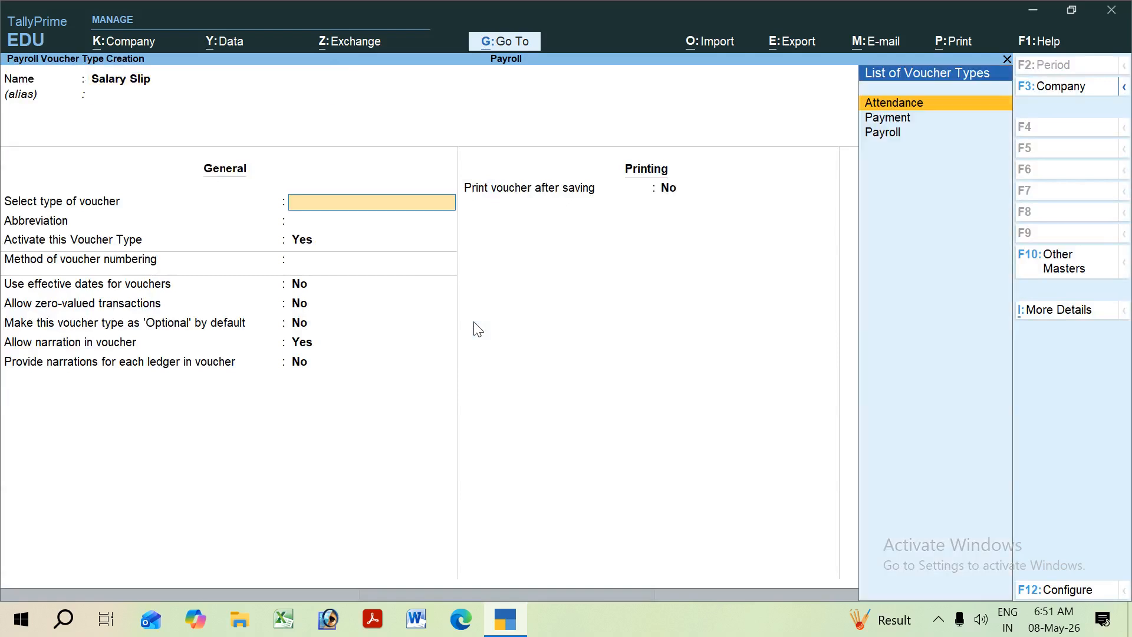
{"action": "key", "text": "Down"}
{"action": "key", "text": "Down"}
{"action": "key", "text": "Return"}
- Accept the Salary Slip defaults: abbreviation Pyrl, Automatic numbering, narration allowed and no printing after saving
{"action": "key", "text": "Return"}
{"action": "key", "text": "Return"}
{"action": "key", "text": "Return"}
{"action": "key", "text": "Return"}
{"action": "key", "text": "Return"}
{"action": "key", "text": "Return"}
{"action": "key", "text": "Return"}
{"action": "key", "text": "Return"}
{"action": "key", "text": "Return"}
{"action": "key", "text": "Return"}
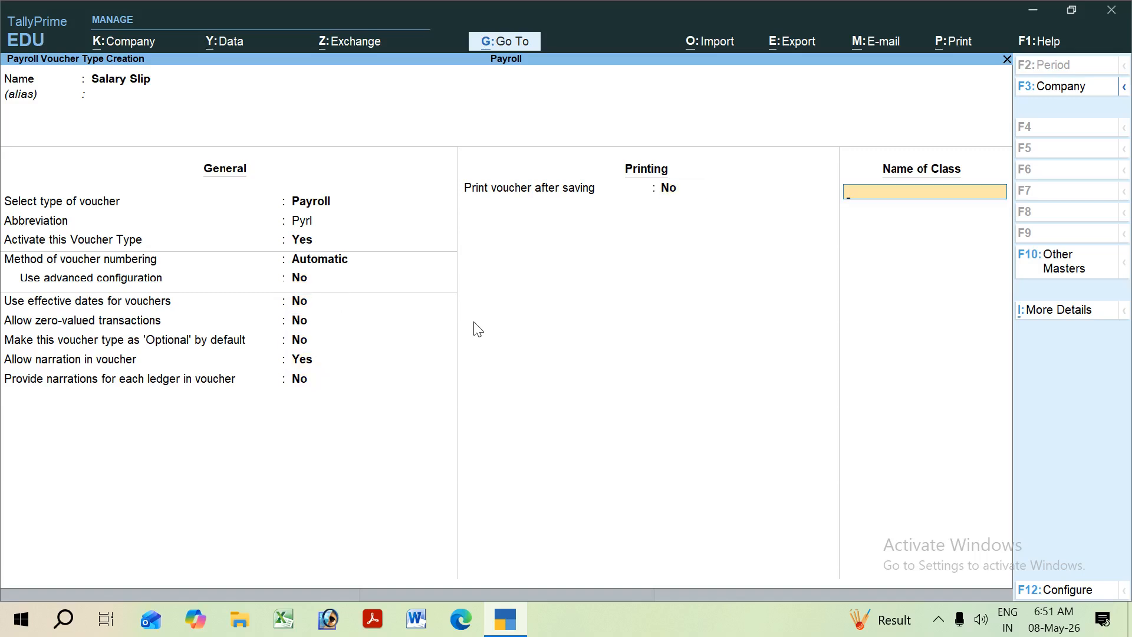
- Add a Salary Slip class with no group restrictions that uses the Salary Payable ledger, and save the voucher type
{"action": "type", "text": "Salary Slip"}
{"action": "key", "text": "Return"}
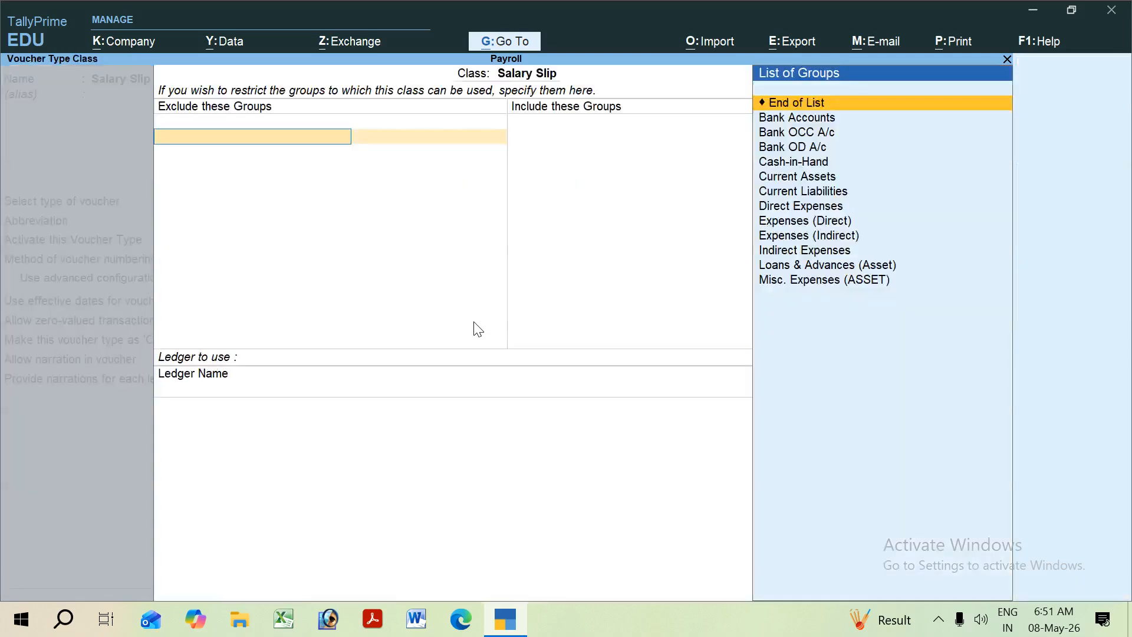
{"action": "key", "text": "Return"}
{"action": "key", "text": "Return"}
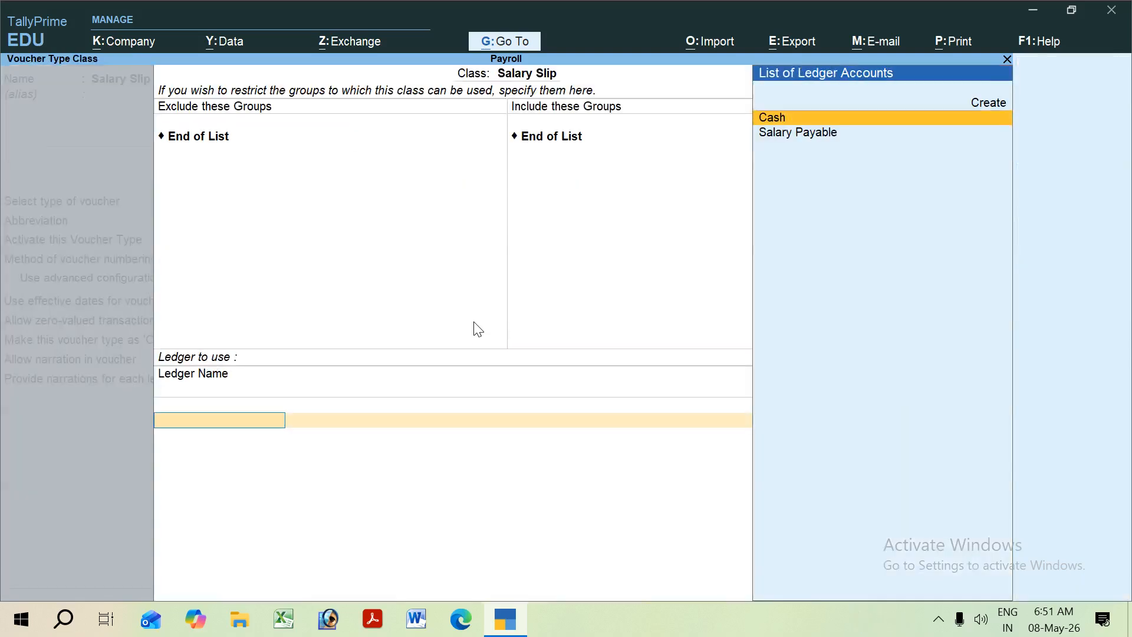
{"action": "key", "text": "Down"}
{"action": "key", "text": "Return"}
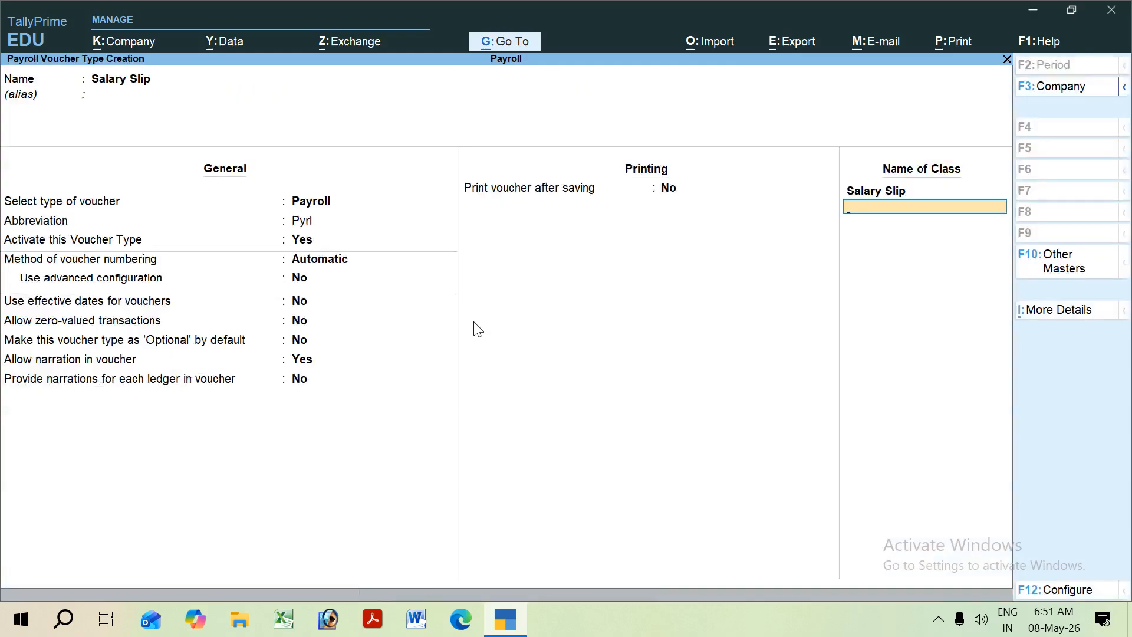
{"action": "key", "text": "ctrl+a"}
{"action": "key", "text": "Escape"}
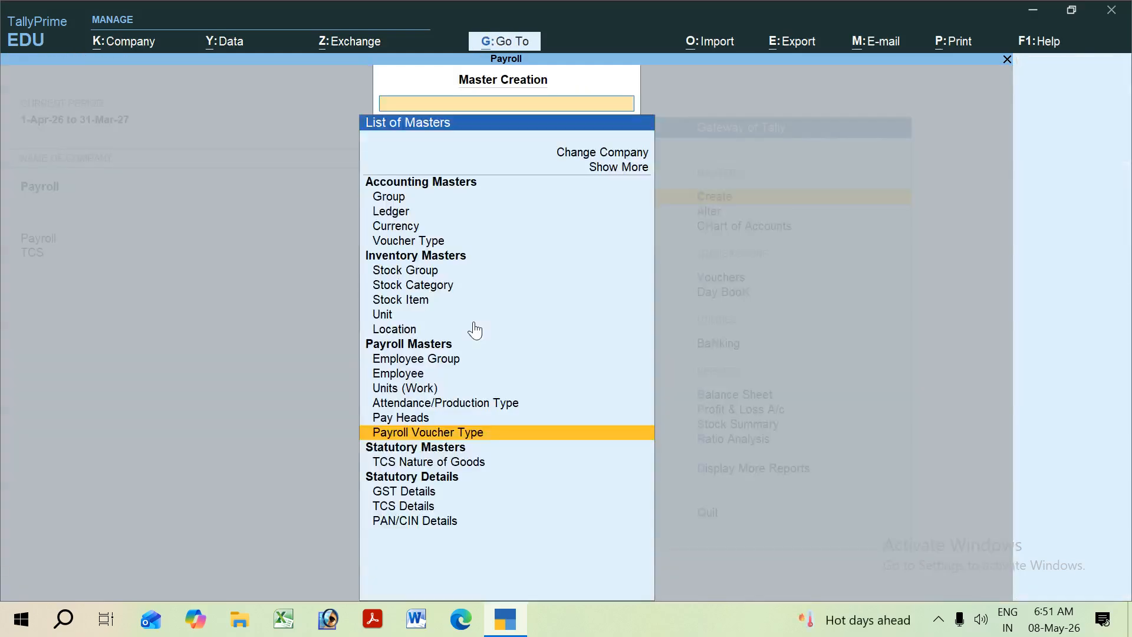
- Start a new employee master and enter the employee's full name without an alias
{"action": "key", "text": "Up"}
{"action": "key", "text": "Up"}
{"action": "key", "text": "Up"}
{"action": "key", "text": "Up"}
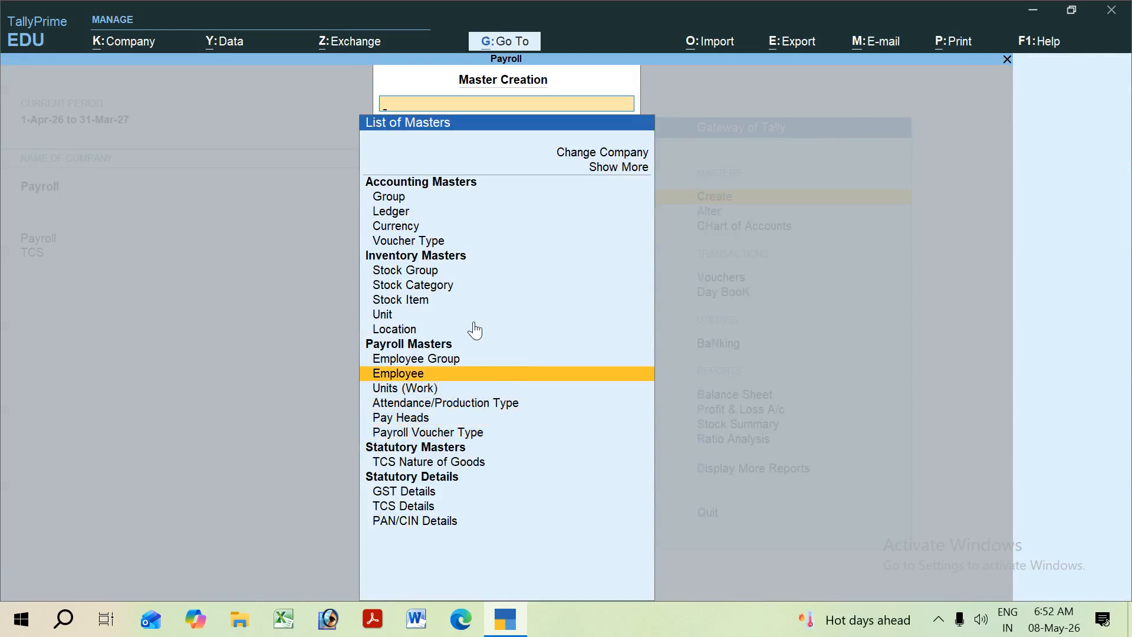
{"action": "key", "text": "Return"}
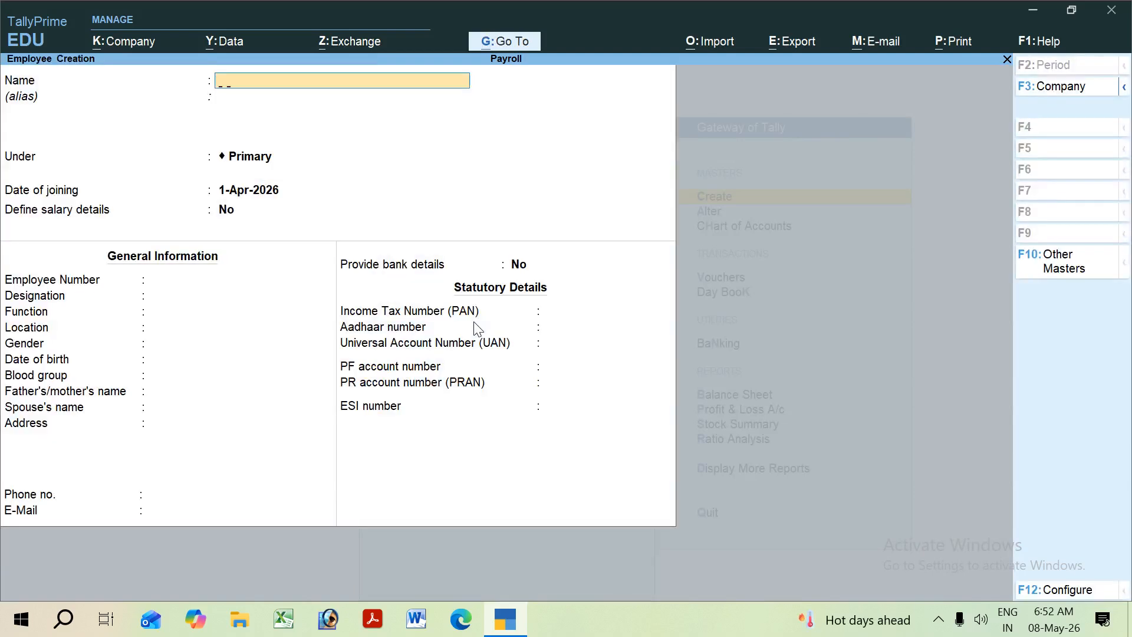
{"action": "type", "text": "Krishna Sharma"}
{"action": "key", "text": "Return"}
{"action": "key", "text": "Return"}
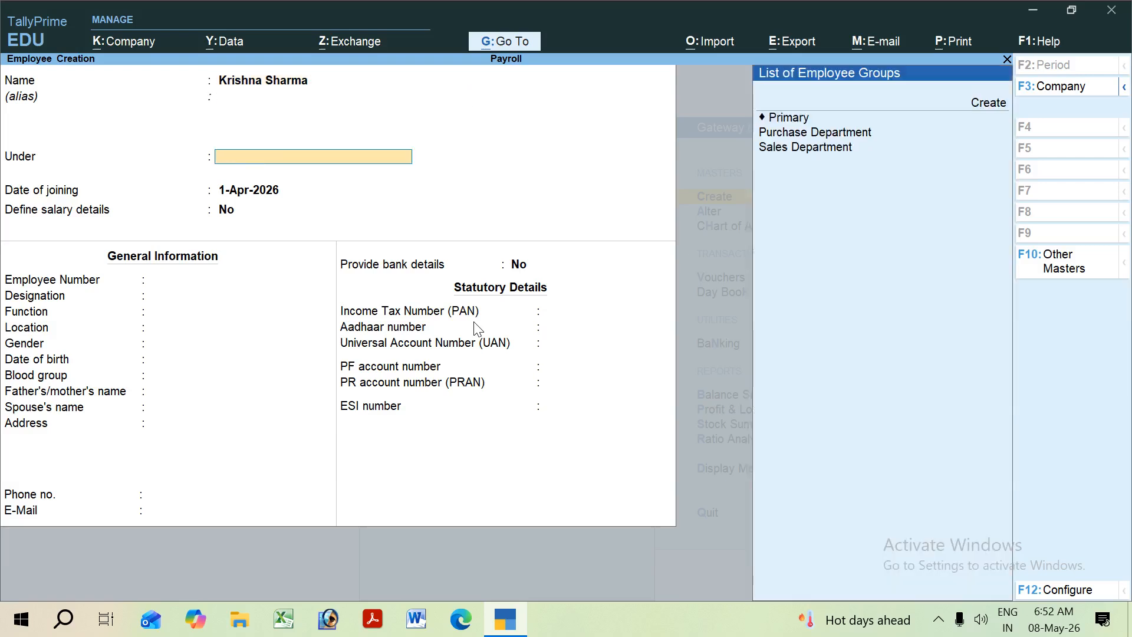
- Place the employee under Purchase Department with joining date 1-Apr-2026 and choose to define salary details
{"action": "key", "text": "Down"}
{"action": "key", "text": "Down"}
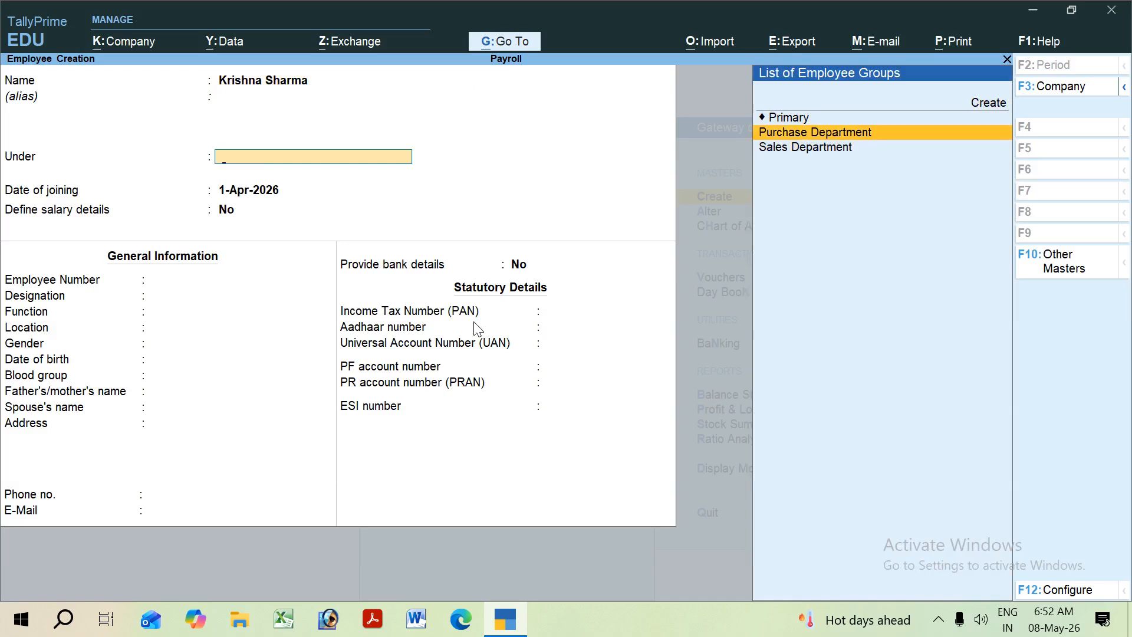
{"action": "key", "text": "Return"}
{"action": "key", "text": "Return"}
{"action": "type", "text": "y"}
{"action": "key", "text": "Return"}
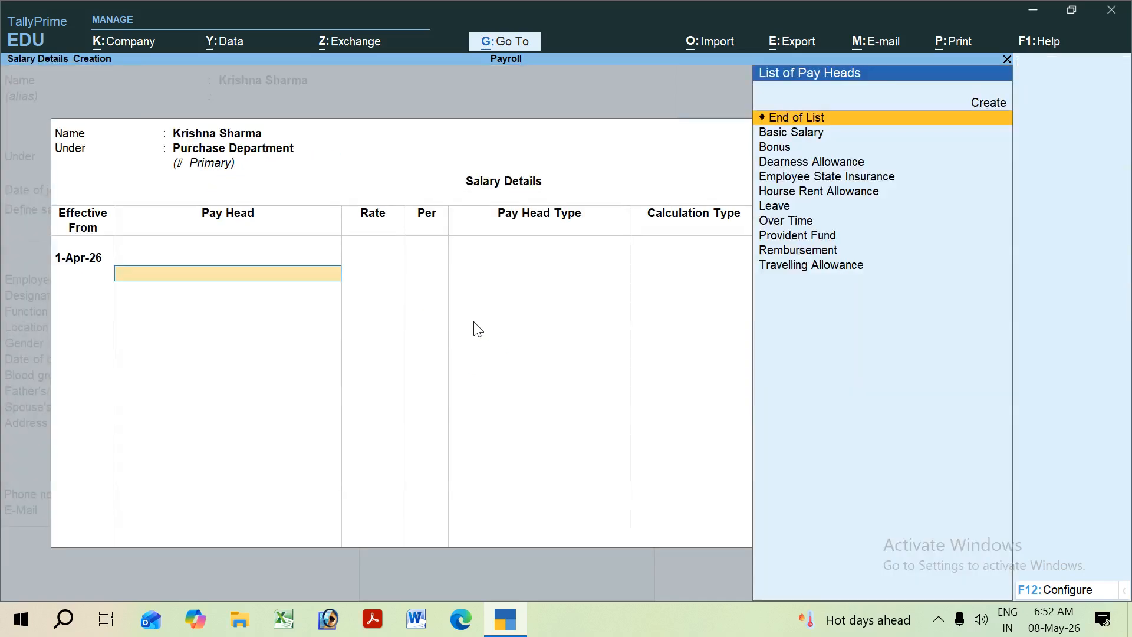
- Add Basic Salary and a Bonus of 2,500 per month to the employee's salary details from 1-Apr-26
{"action": "key", "text": "Down"}
{"action": "key", "text": "Return"}
{"action": "key", "text": "Down"}
{"action": "key", "text": "Return"}
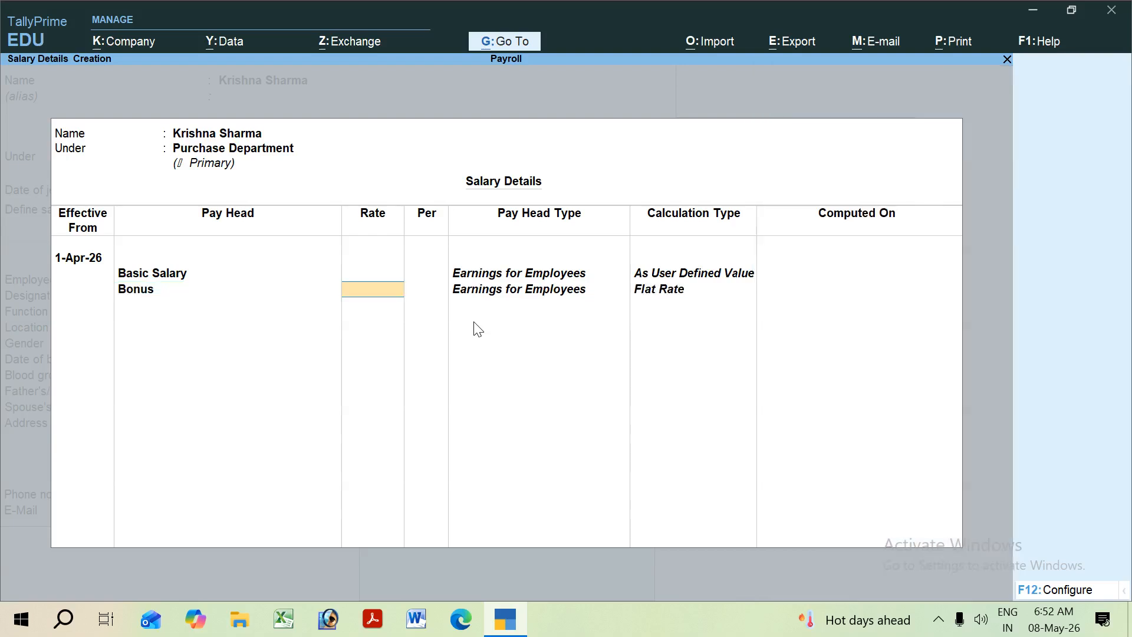
{"action": "type", "text": "2500"}
{"action": "key", "text": "Return"}
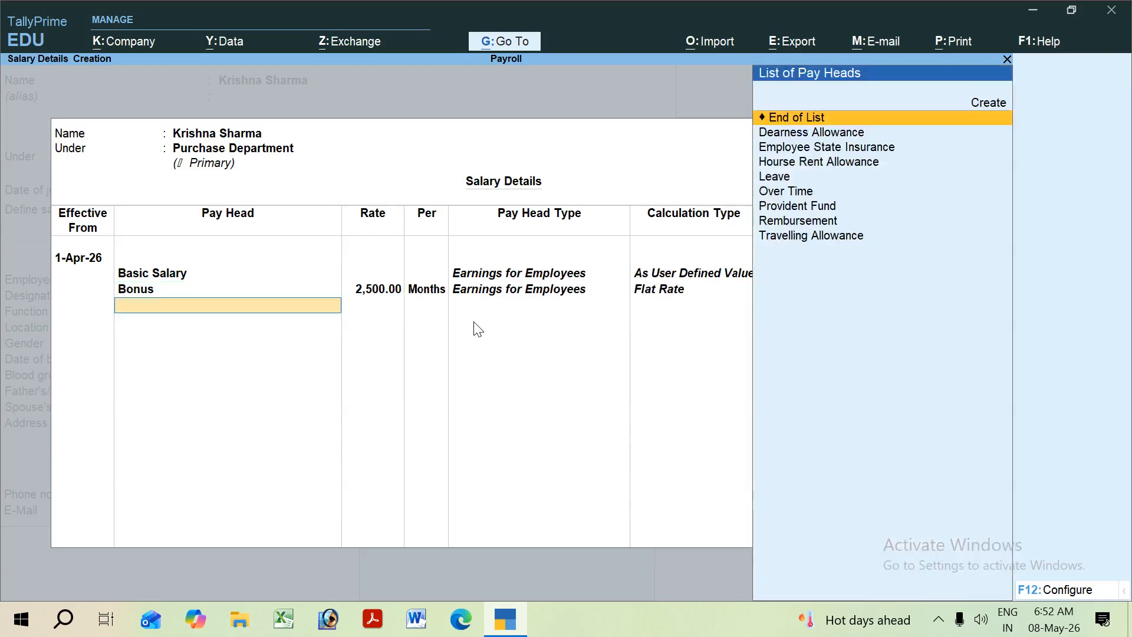
- Add the Dearness Allowance, Employee State Insurance and Hourse Rent Allowance pay heads to the employee's salary details
{"action": "key", "text": "Down"}
{"action": "key", "text": "Return"}
{"action": "key", "text": "Down"}
{"action": "key", "text": "Return"}
{"action": "key", "text": "Down"}
{"action": "key", "text": "Return"}
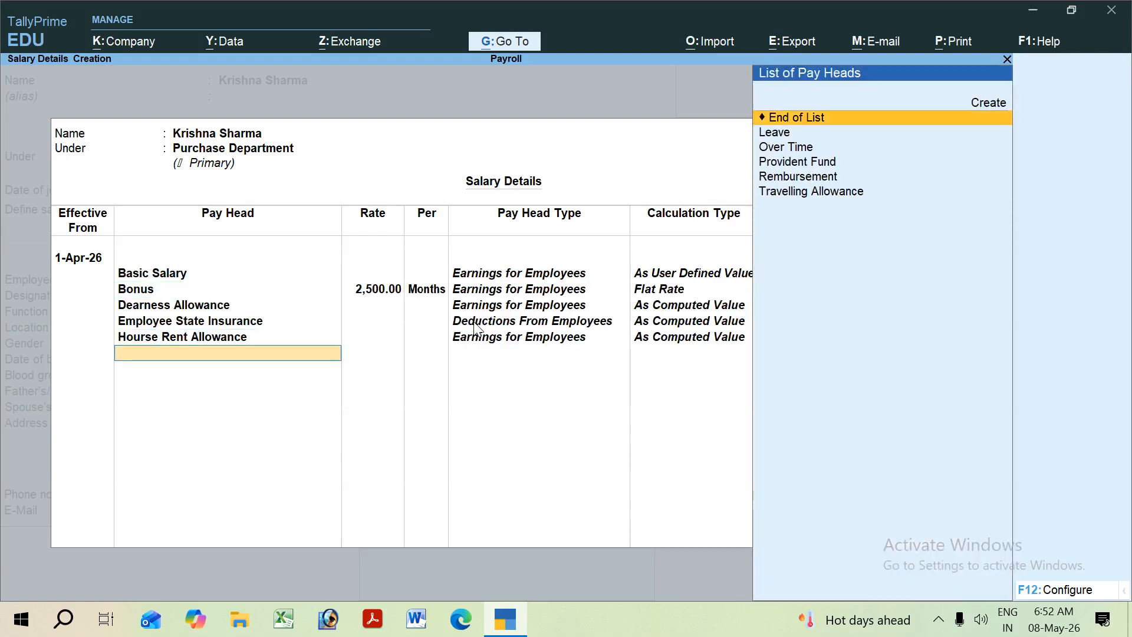
- Add the Leave pay head at a rate of 520 per day and Over Time at 130 per hour
{"action": "key", "text": "Down"}
{"action": "key", "text": "Return"}
{"action": "type", "text": "520"}
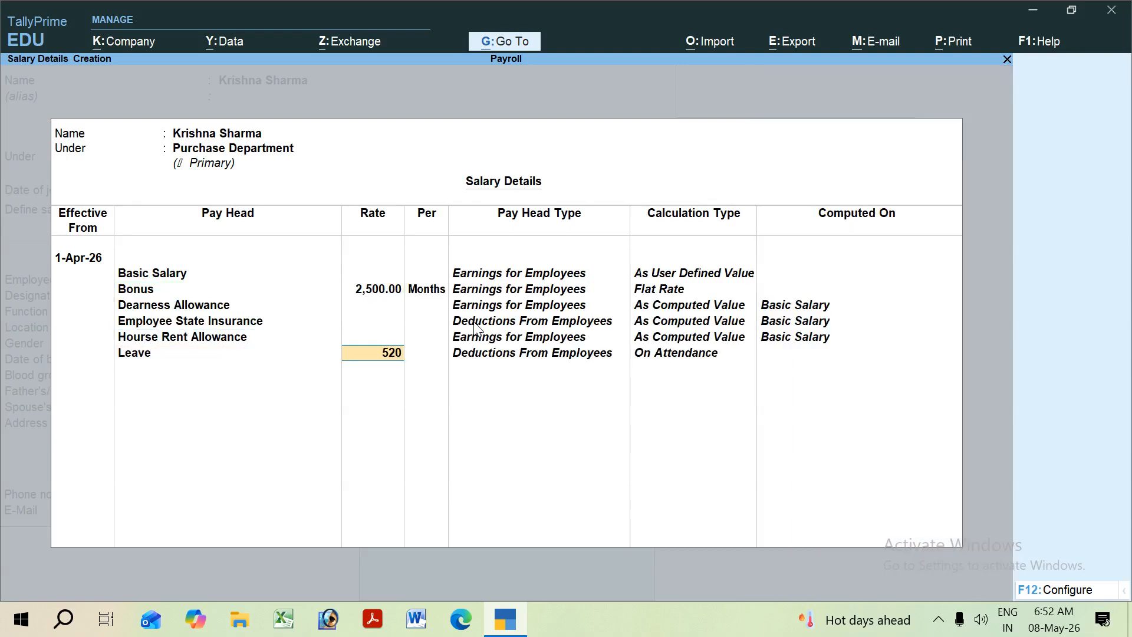
{"action": "key", "text": "Return"}
{"action": "key", "text": "Down"}
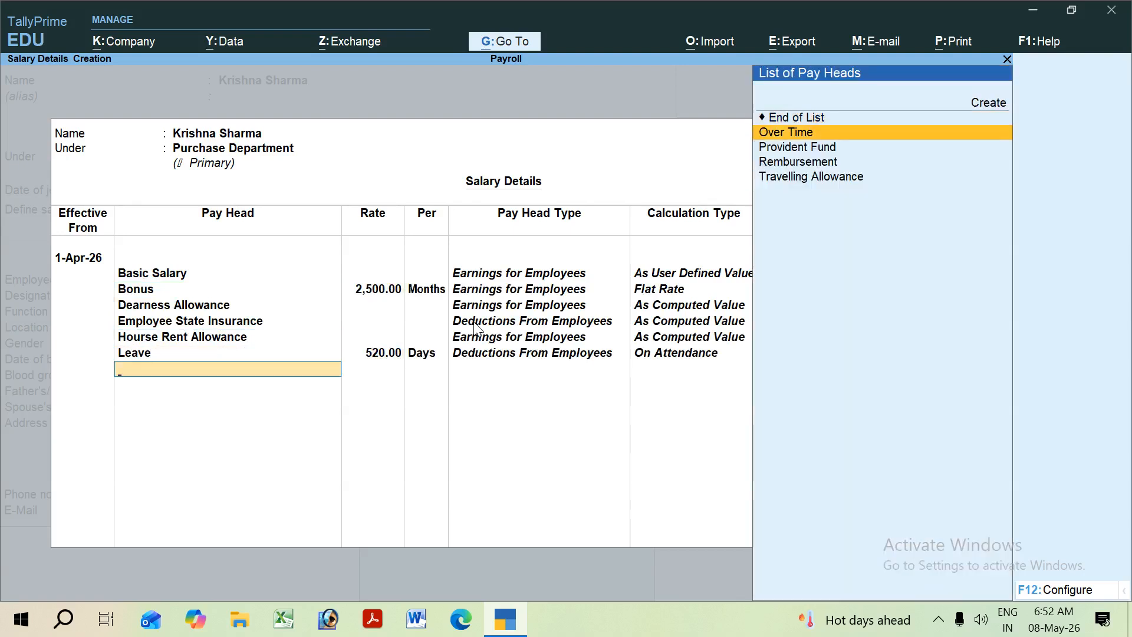
{"action": "key", "text": "Return"}
{"action": "type", "text": "130"}
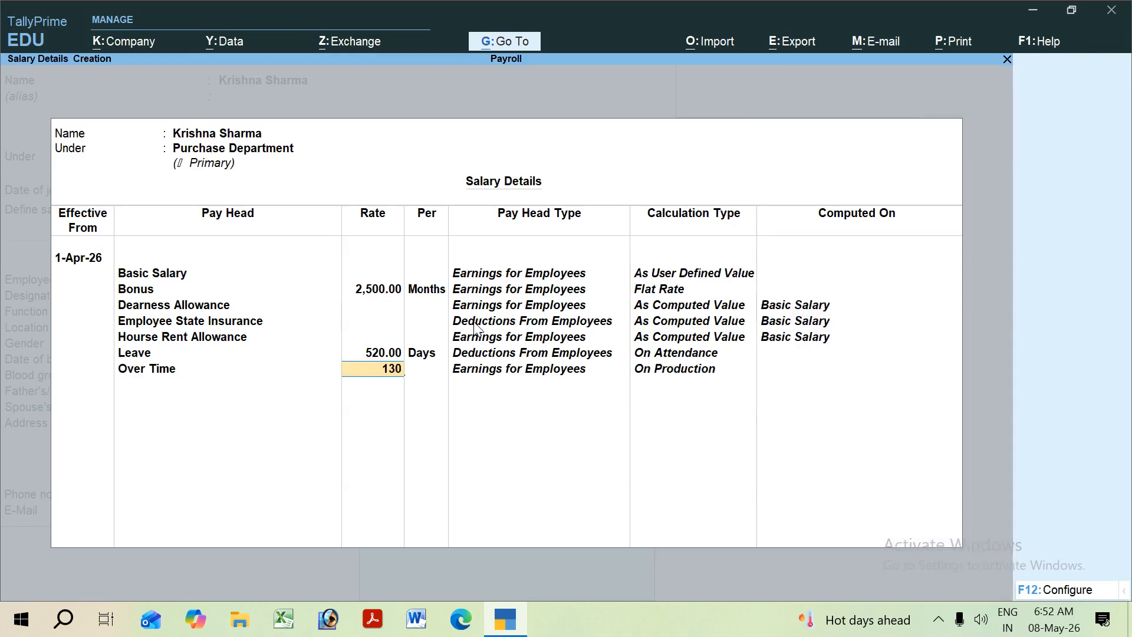
{"action": "key", "text": "Return"}
{"action": "key", "text": "Return"}
- Add the Provident Fund, Rembursement and Travelling Allowance pay heads and accept the salary details
{"action": "key", "text": "Down"}
{"action": "key", "text": "Return"}
{"action": "key", "text": "Down"}
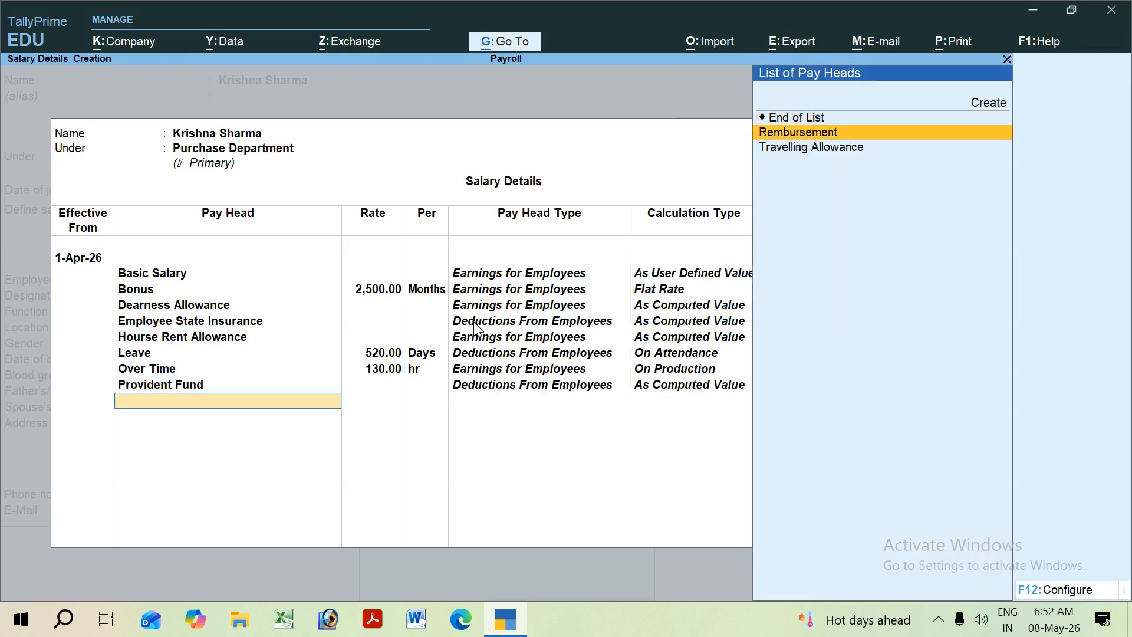
{"action": "key", "text": "Return"}
{"action": "key", "text": "Down"}
{"action": "key", "text": "Return"}
{"action": "key", "text": "Return"}
{"action": "key", "text": "Return"}
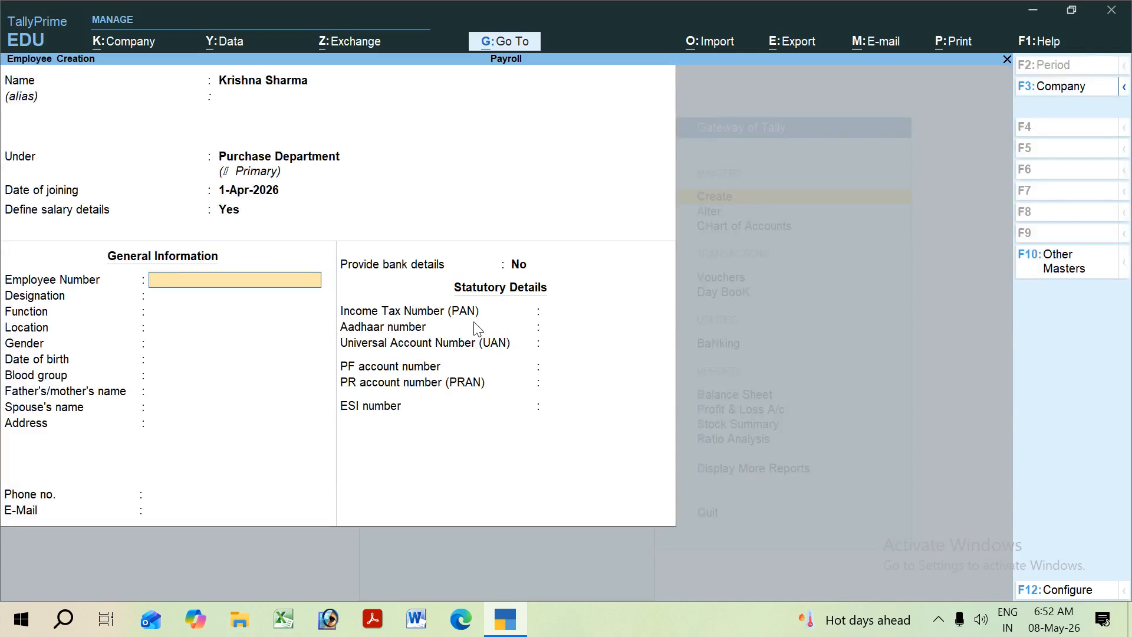
- Enter the employee number and set the designation to Purchase Department
{"action": "type", "text": "5646"}
{"action": "key", "text": "Return"}
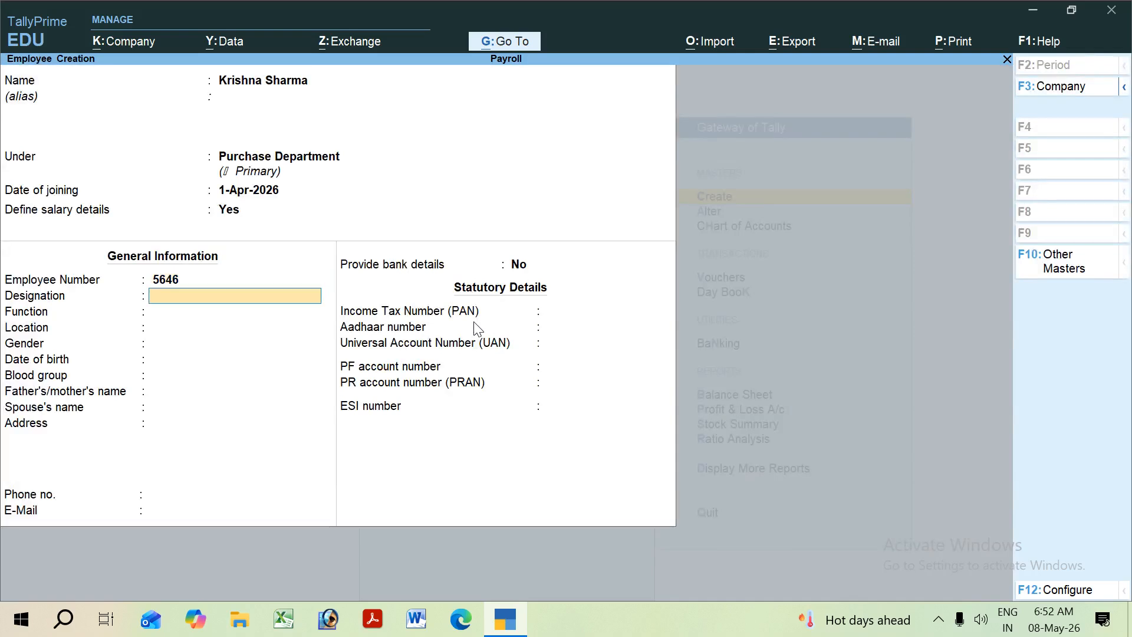
{"action": "type", "text": "S"}
{"action": "key", "text": "BackSpace"}
{"action": "type", "text": "Purc"}
{"action": "type", "text": "hase"}
{"action": "type", "text": " Depart"}
{"action": "type", "text": "s"}
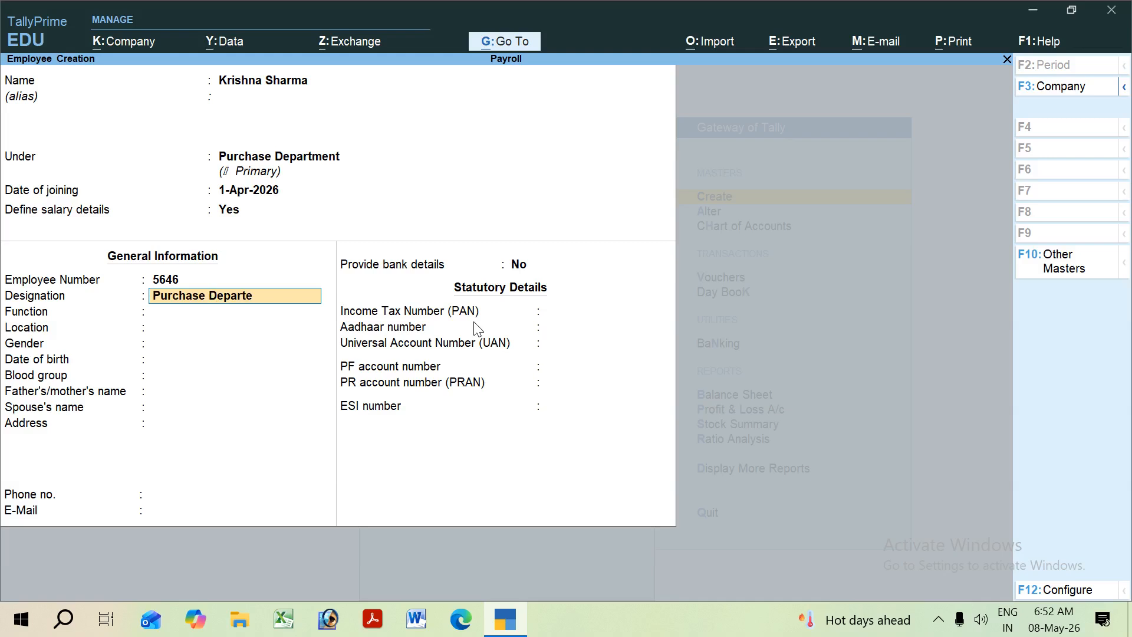
{"action": "key", "text": "BackSpace"}
{"action": "type", "text": "ment"}
{"action": "key", "text": "Return"}
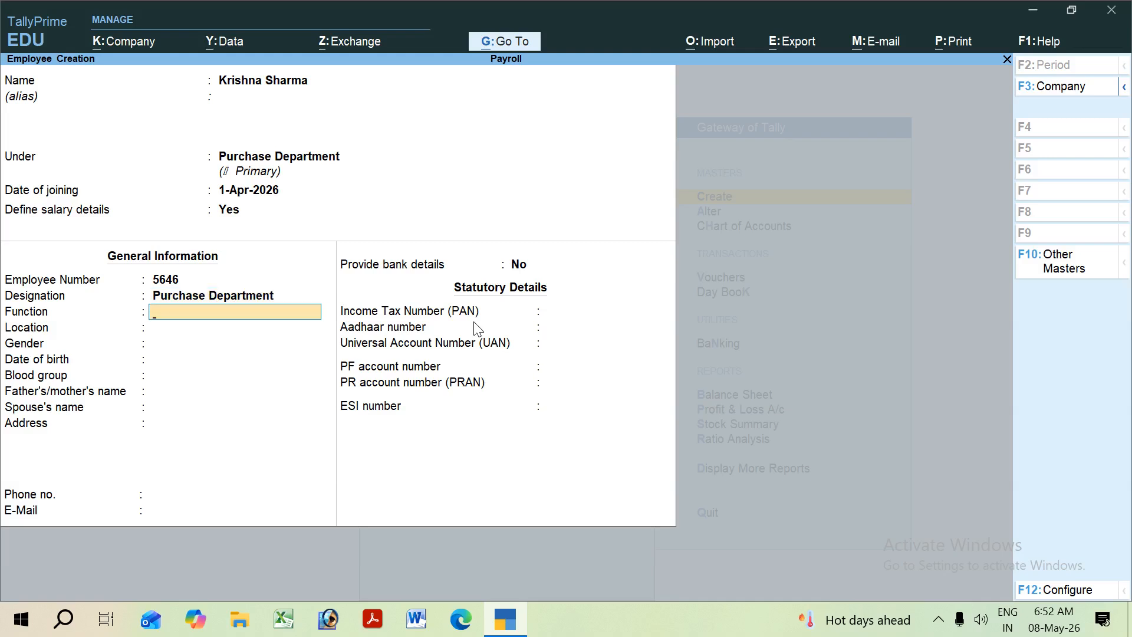
- Set the employee's function to F8, the location to Gurugram and the gender to Male
{"action": "type", "text": "F8"}
{"action": "key", "text": "Return"}
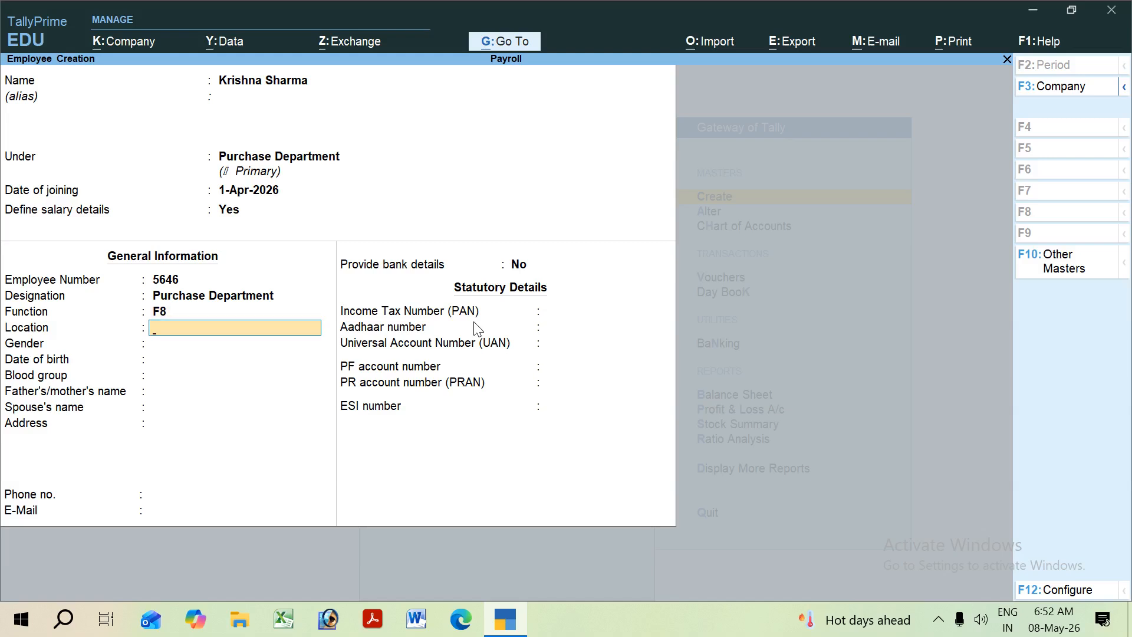
{"action": "type", "text": "Gurugram"}
{"action": "key", "text": "Return"}
{"action": "key", "text": "Down"}
{"action": "key", "text": "Down"}
{"action": "key", "text": "Return"}
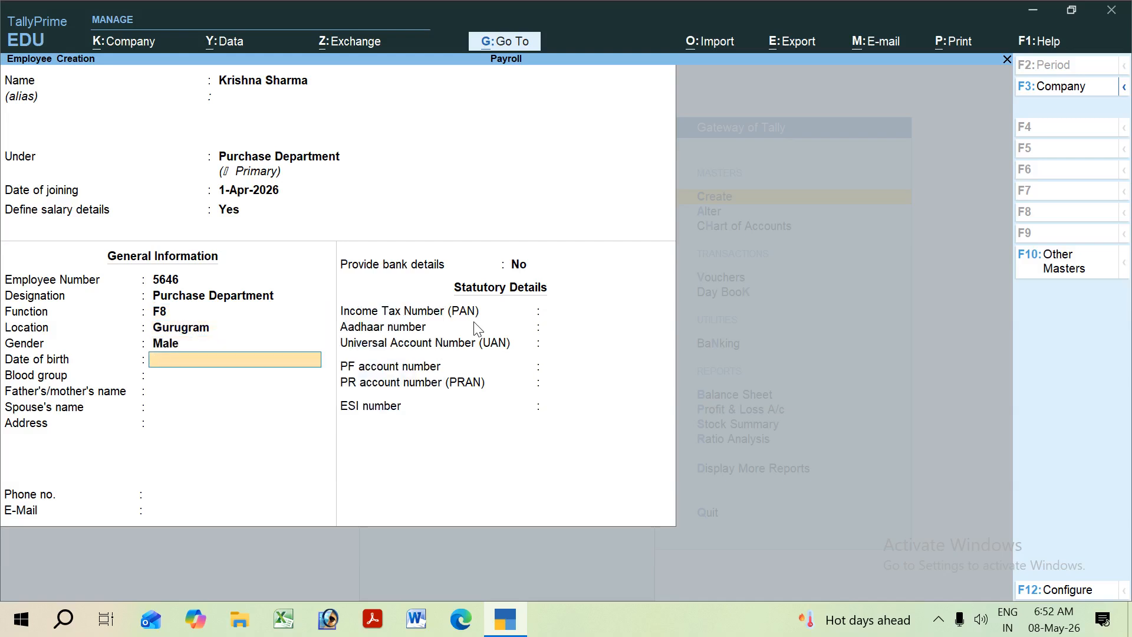
- Try to enter the employee's date of birth
{"action": "type", "text": "6-5-2000"}
{"action": "key", "text": "BackSpace"}
{"action": "key", "text": "BackSpace"}
{"action": "key", "text": "BackSpace"}
{"action": "key", "text": "BackSpace"}
{"action": "key", "text": "BackSpace"}
{"action": "key", "text": "BackSpace"}
{"action": "key", "text": "BackSpace"}
{"action": "type", "text": "6-5-2000"}
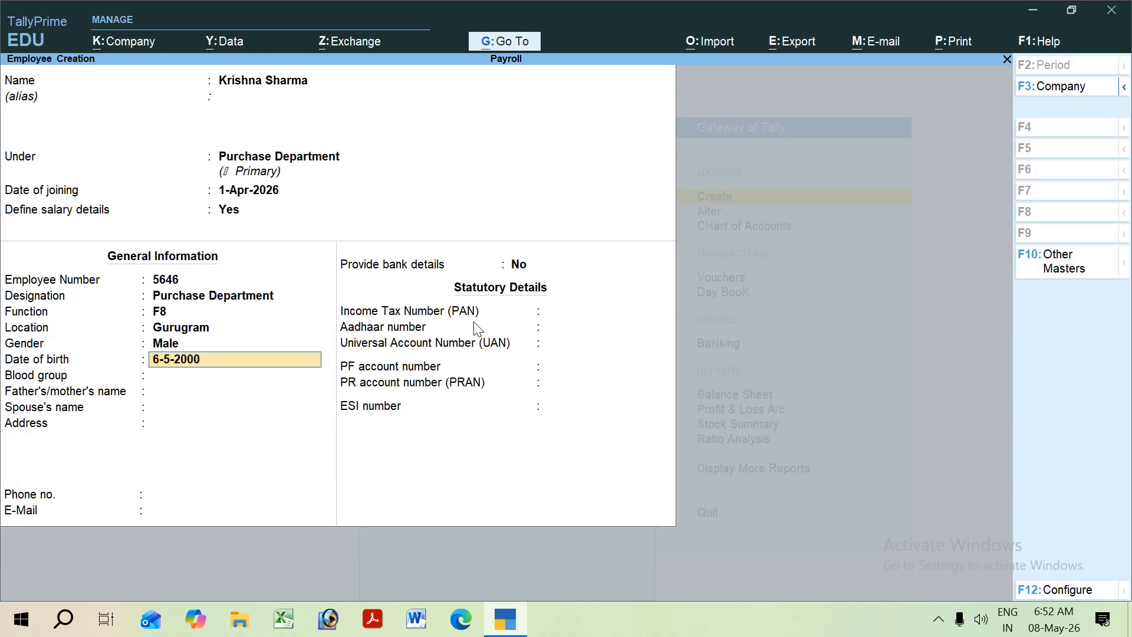
{"action": "key", "text": "Return"}
{"action": "key", "text": "Return"}
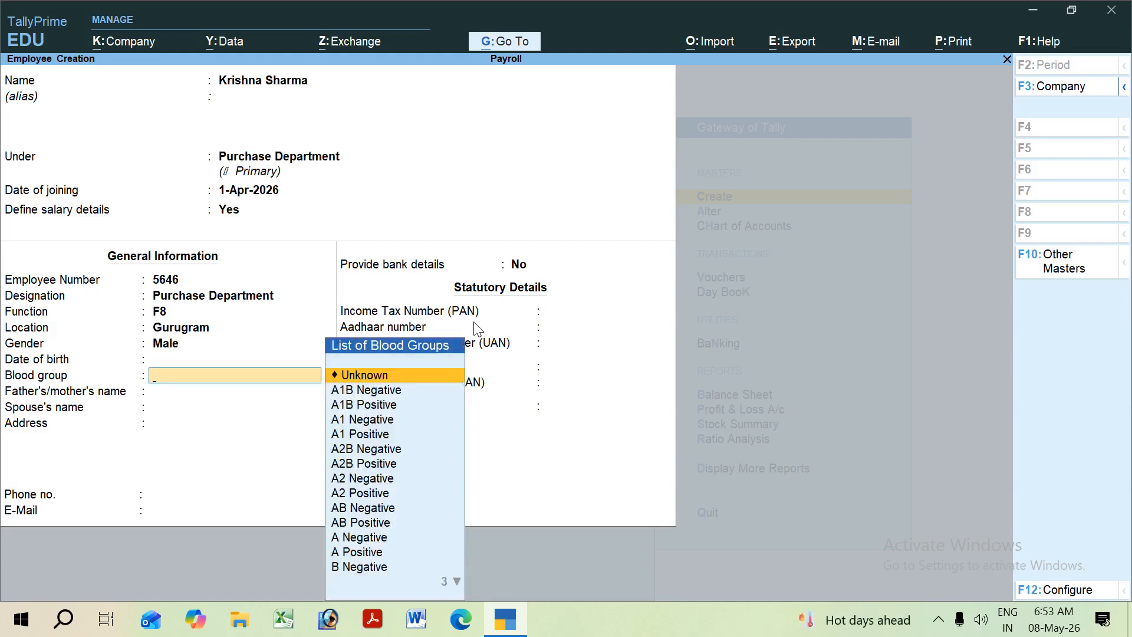
- Set the blood group to A1B Positive and fill in the father's/mother's name and the spouse's name
{"action": "key", "text": "Down"}
{"action": "key", "text": "Down"}
{"action": "key", "text": "Return"}
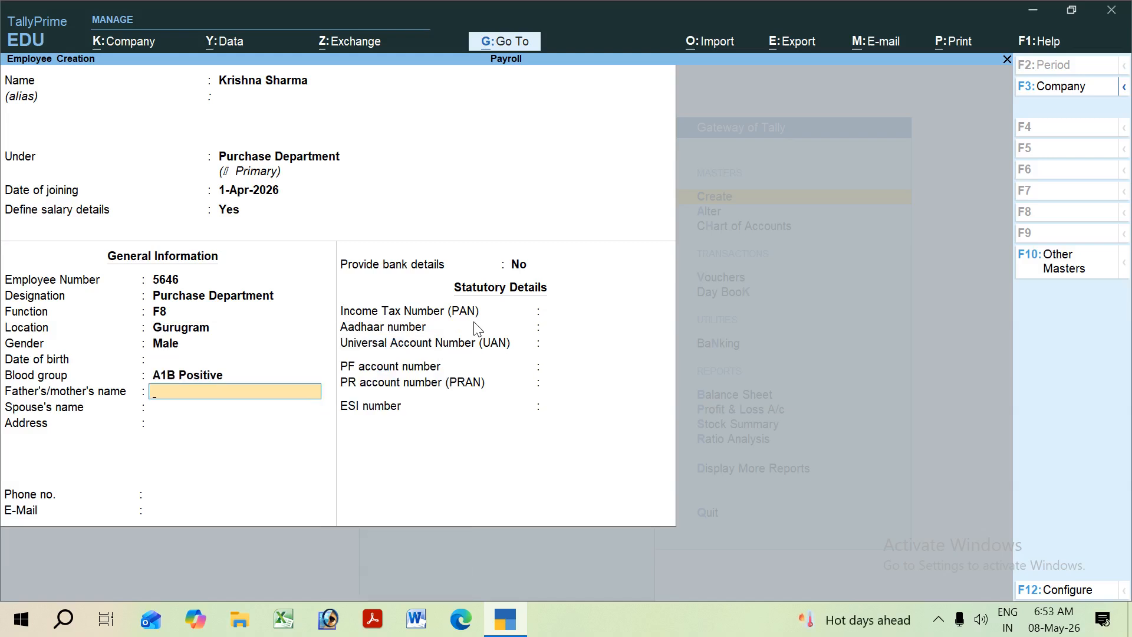
{"action": "type", "text": "Ram Sharma"}
{"action": "key", "text": "Return"}
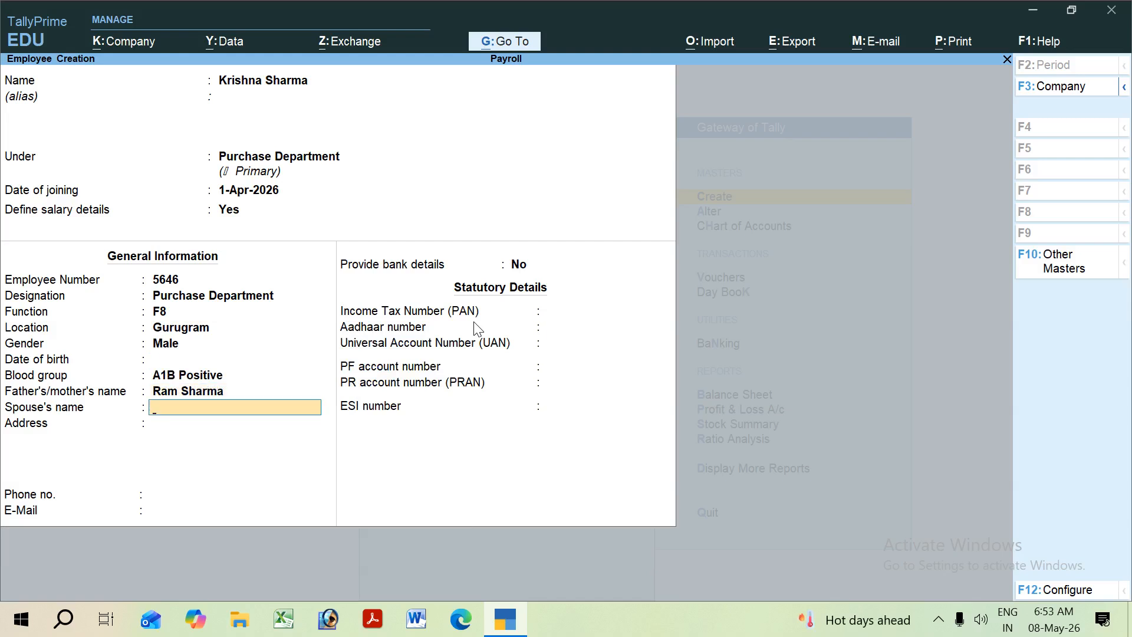
{"action": "type", "text": "Krishna Yadav"}
{"action": "key", "text": "Return"}
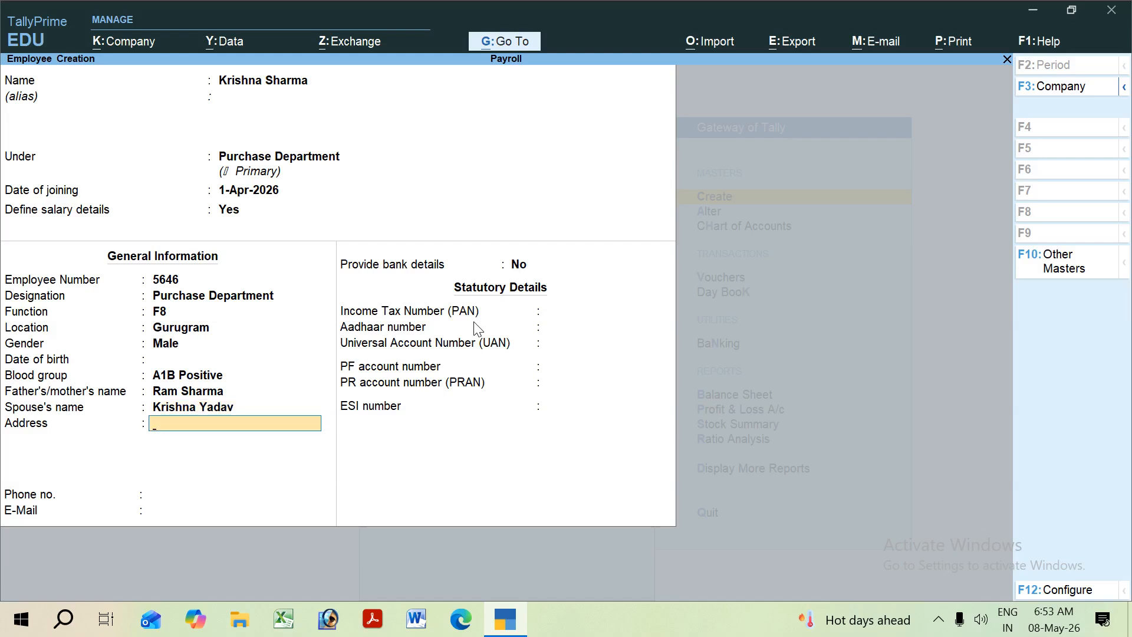
- Fill in the employee's address, leave the contact, bank and statutory details blank, save the employee and return to the Gateway of Tally
{"action": "type", "text": "Goverdhan"}
{"action": "key", "text": "Return"}
{"action": "key", "text": "Return"}
{"action": "key", "text": "Return"}
{"action": "key", "text": "Return"}
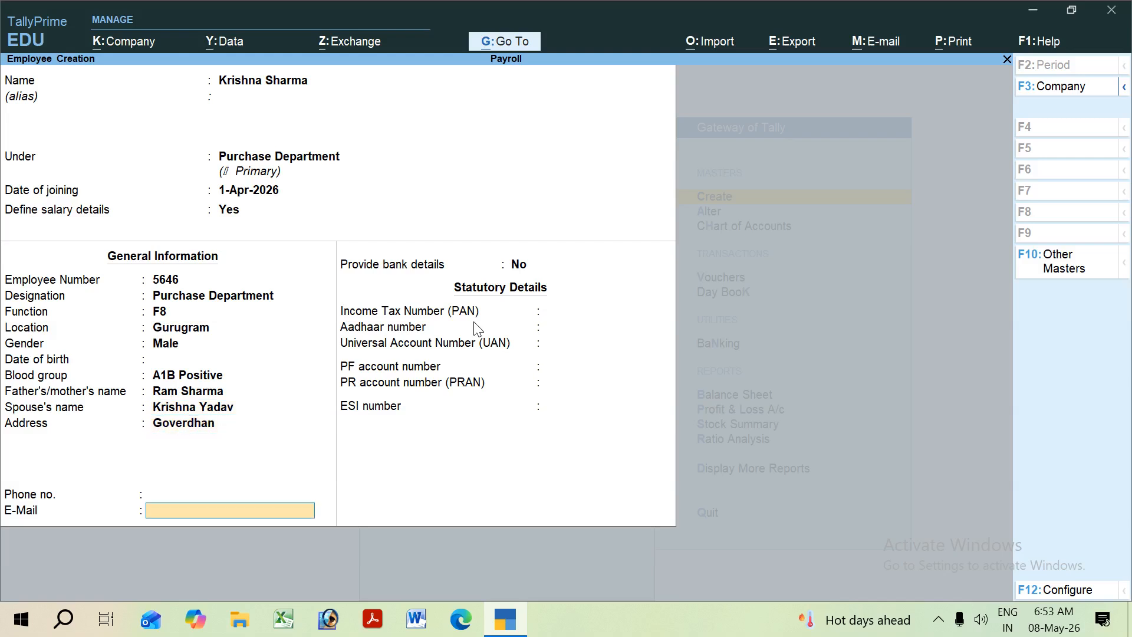
{"action": "key", "text": "Return"}
{"action": "key", "text": "Return"}
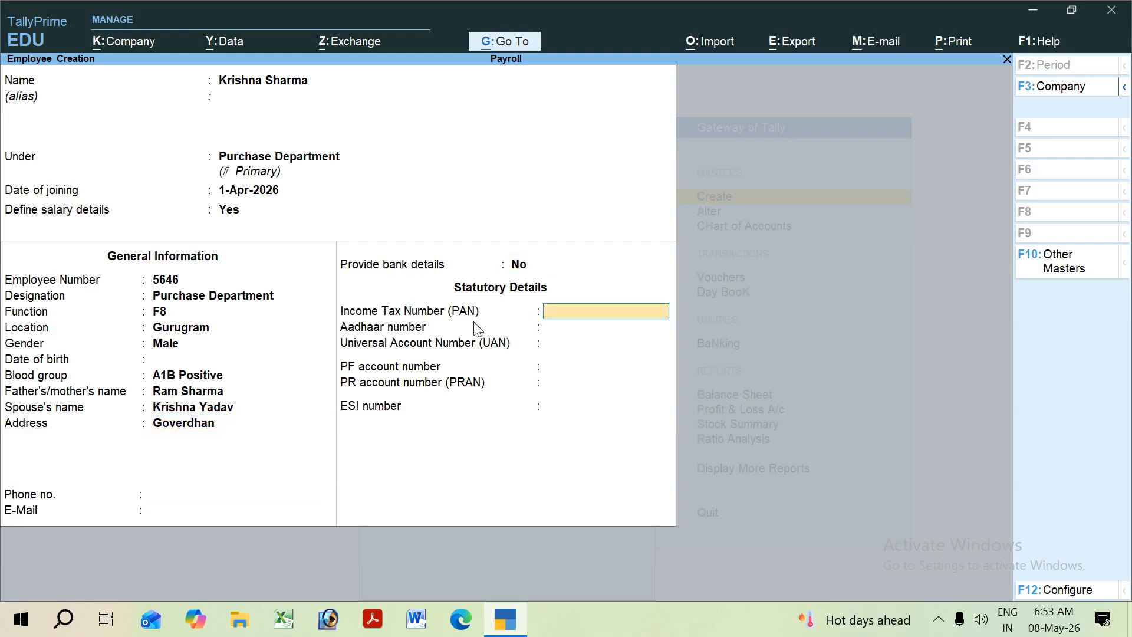
{"action": "key", "text": "Return"}
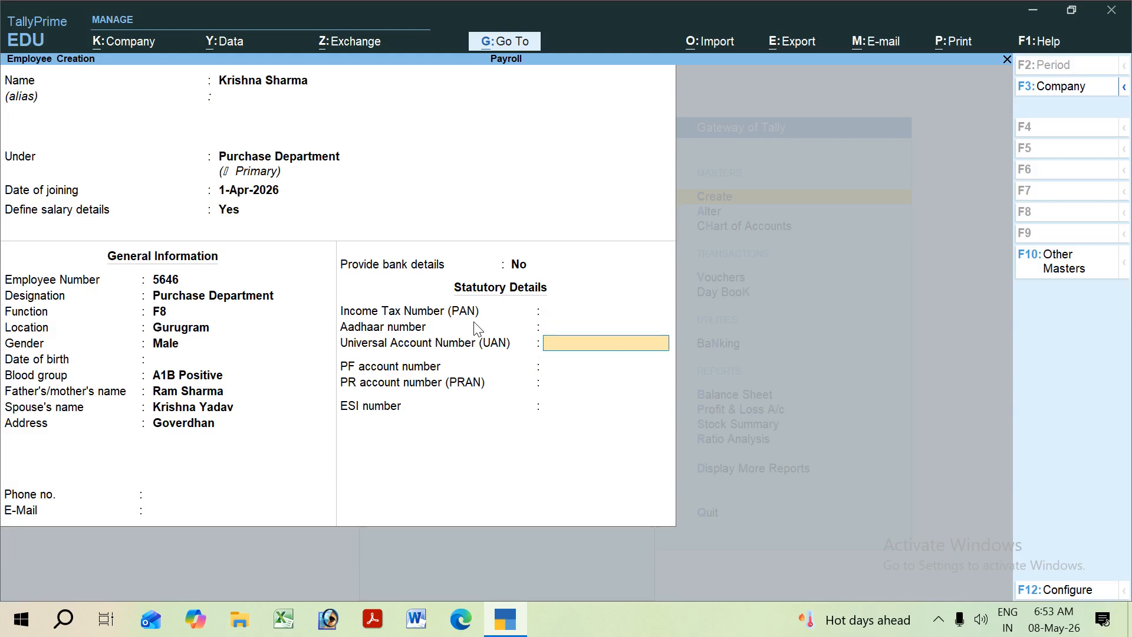
{"action": "key", "text": "ctrl+a"}
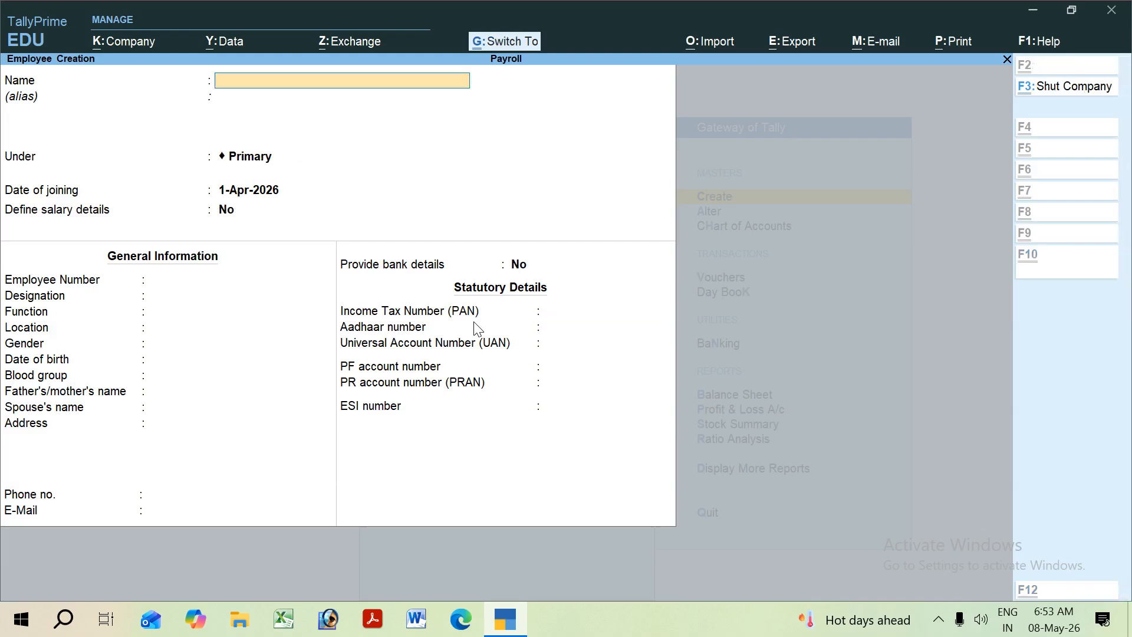
{"action": "key", "text": "Escape"}
{"action": "key", "text": "Escape"}
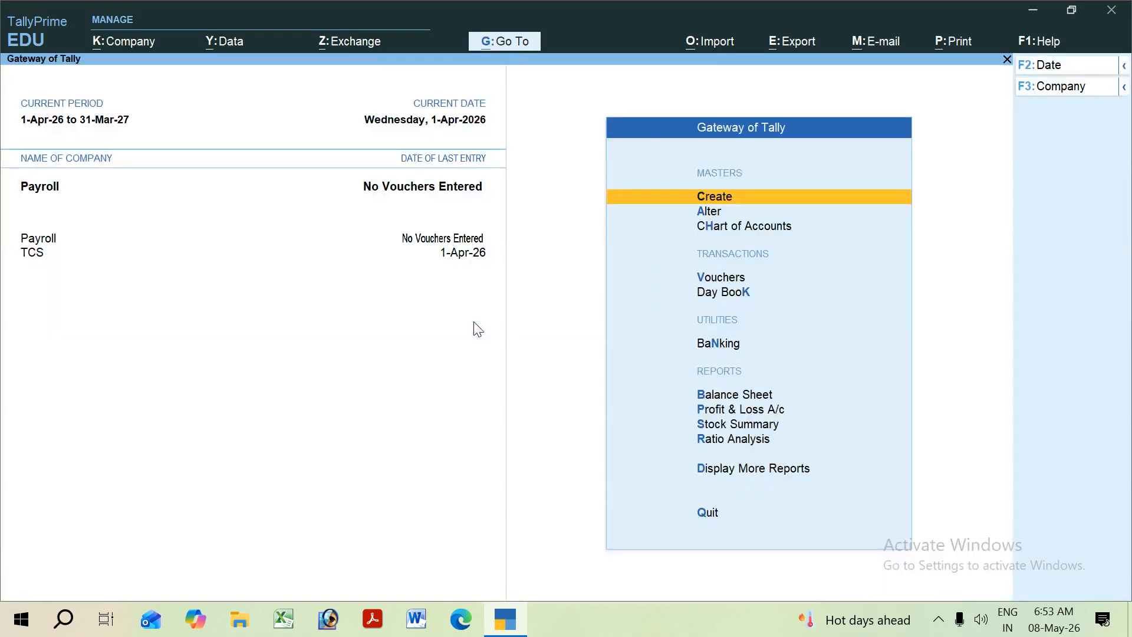
- Open voucher entry and change the voucher type to Attendance
{"action": "key", "text": "Down"}
{"action": "key", "text": "Down"}
{"action": "key", "text": "Down"}
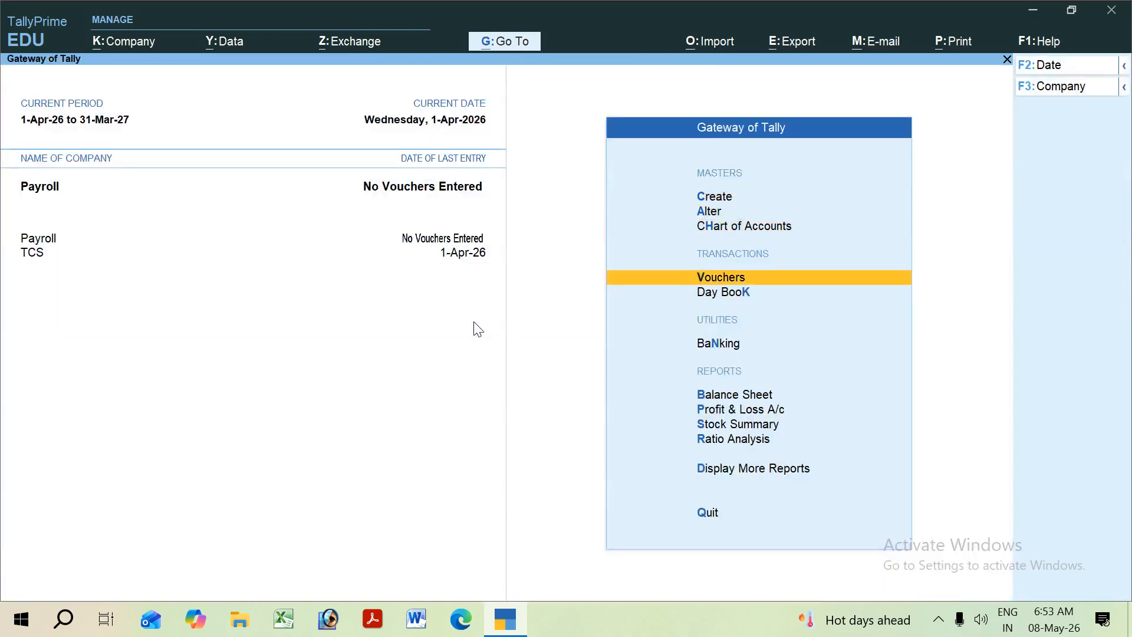
{"action": "key", "text": "Return"}
{"action": "key", "text": "F10"}
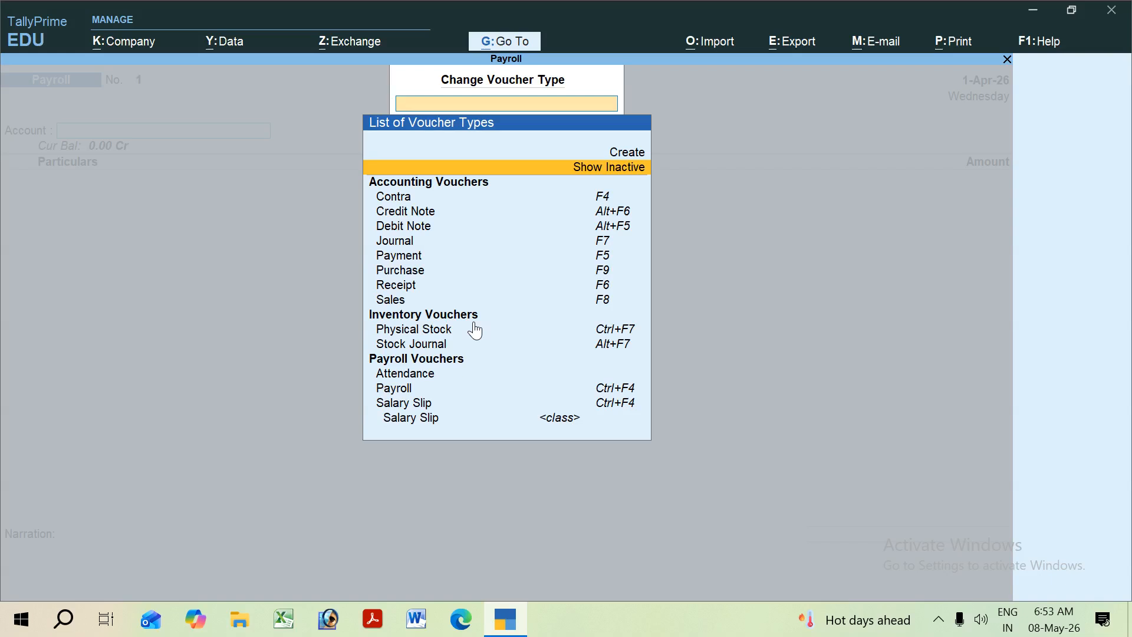
{"action": "key", "text": "Down"}
{"action": "key", "text": "Down"}
{"action": "key", "text": "Down"}
{"action": "key", "text": "Down"}
{"action": "key", "text": "Down"}
{"action": "key", "text": "Down"}
{"action": "key", "text": "Down"}
{"action": "key", "text": "Down"}
{"action": "key", "text": "Down"}
{"action": "key", "text": "Down"}
{"action": "key", "text": "Down"}
{"action": "key", "text": "Down"}
{"action": "key", "text": "Down"}
{"action": "key", "text": "Down"}
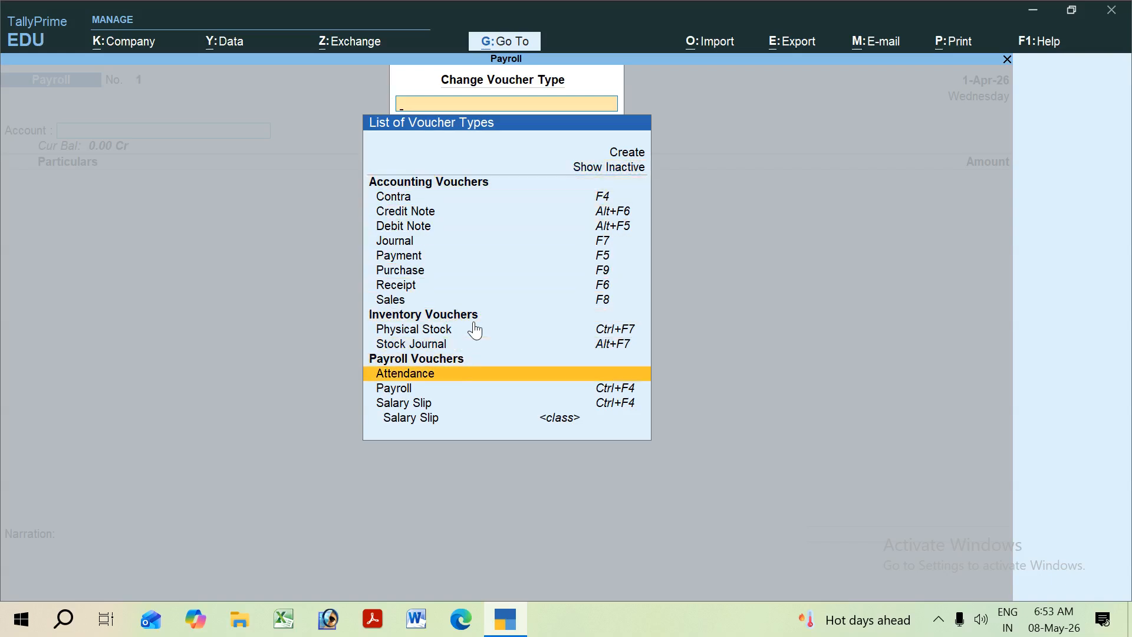
{"action": "key", "text": "Return"}
- Enter 2 days of Leave for the employee in the attendance voucher
{"action": "key", "text": "Return"}
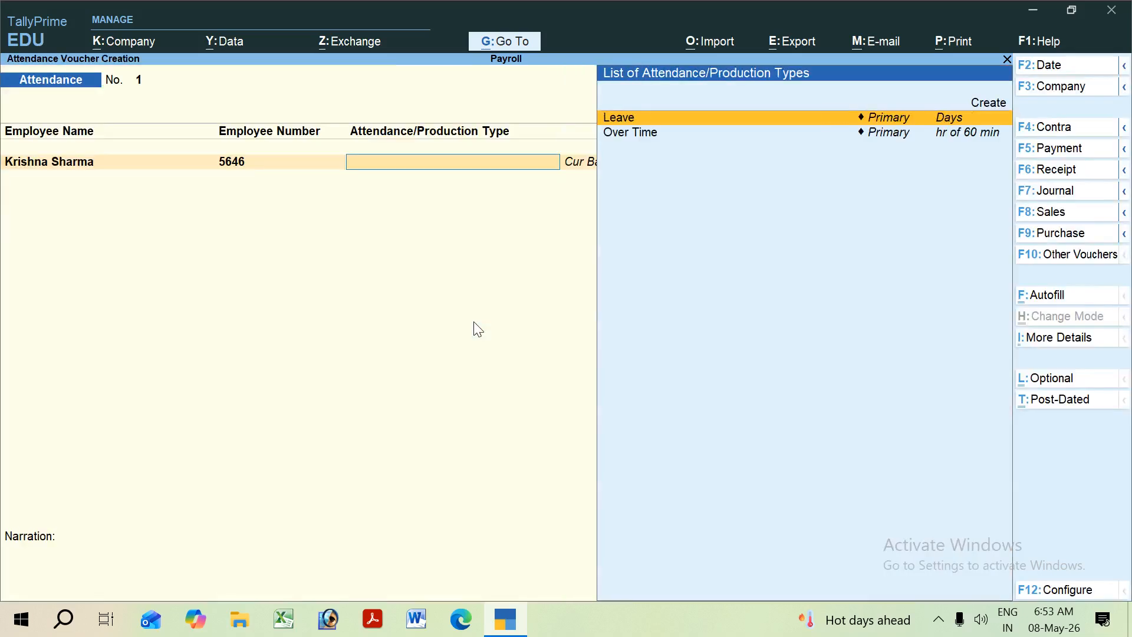
{"action": "key", "text": "Return"}
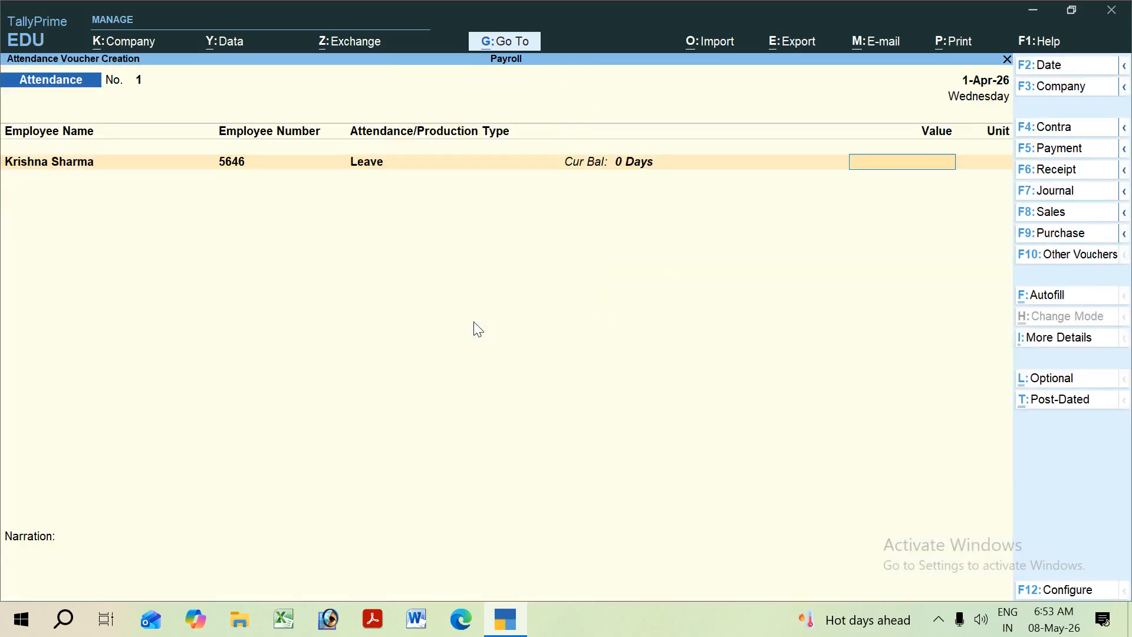
{"action": "type", "text": "2"}
{"action": "key", "text": "Return"}
- Add 20 hours of Over Time for the same employee and save the attendance voucher
{"action": "key", "text": "Down"}
{"action": "key", "text": "Return"}
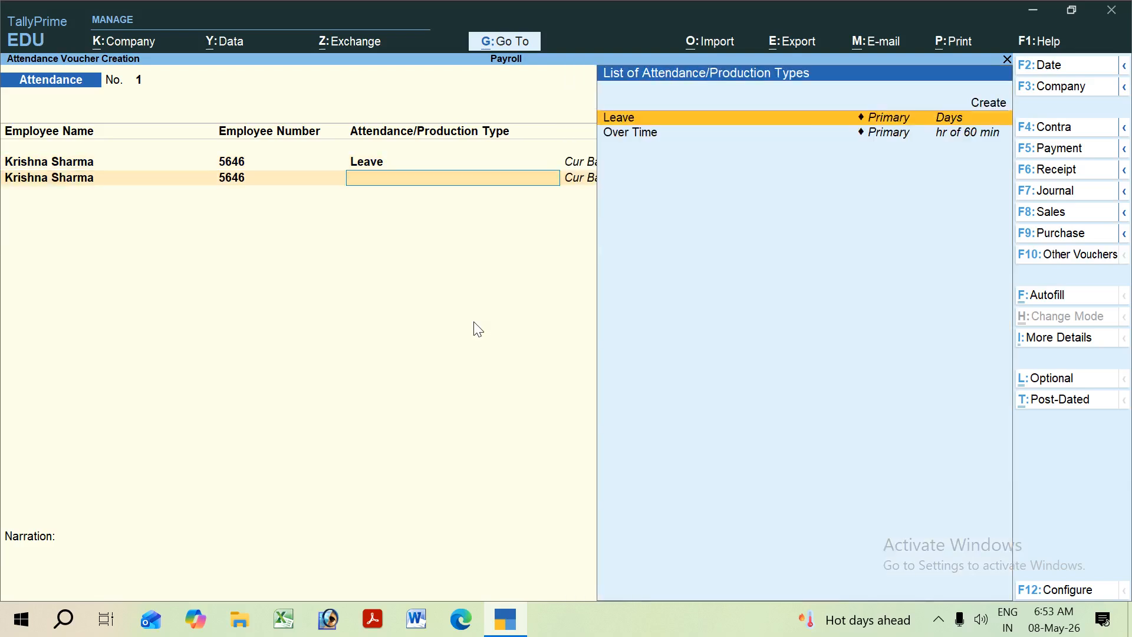
{"action": "key", "text": "Down"}
{"action": "key", "text": "Return"}
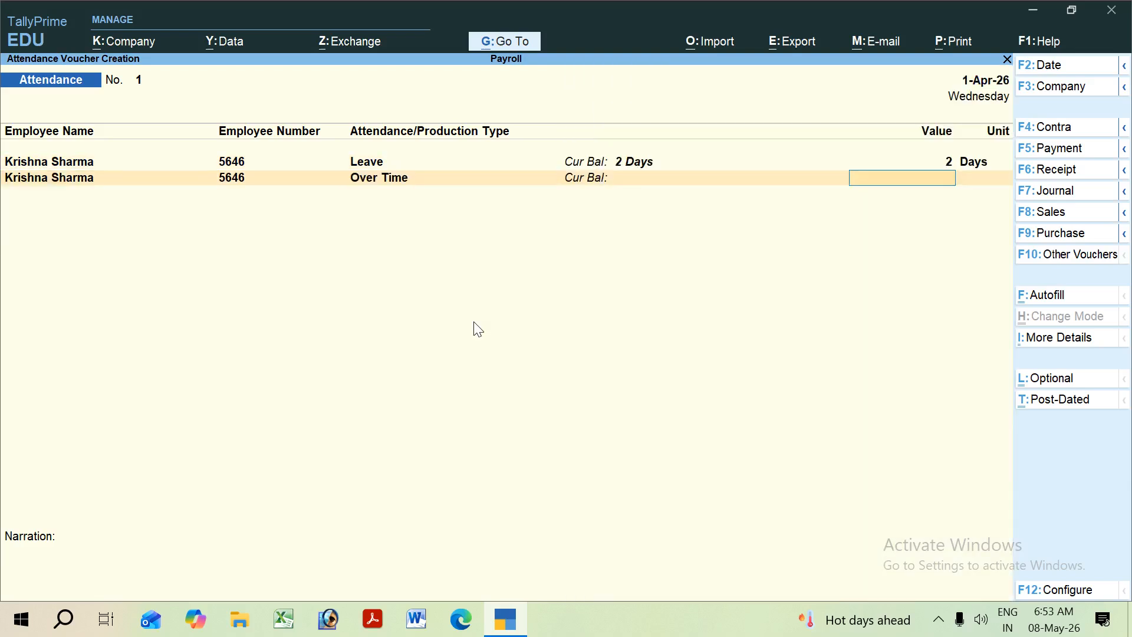
{"action": "type", "text": "20"}
{"action": "key", "text": "Return"}
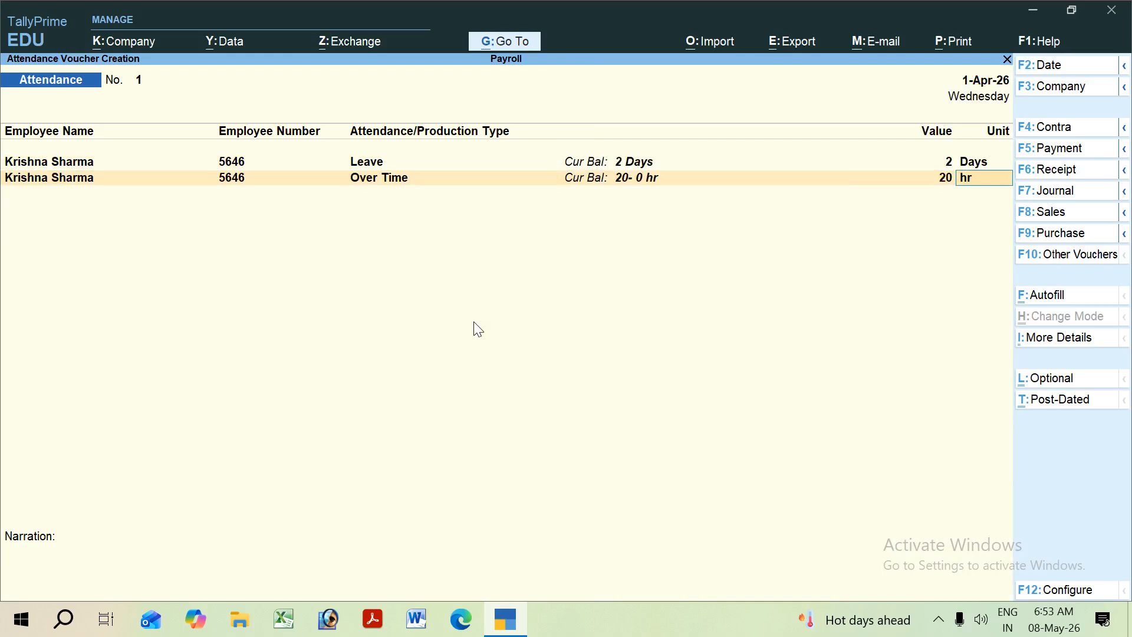
{"action": "key", "text": "ctrl+a"}
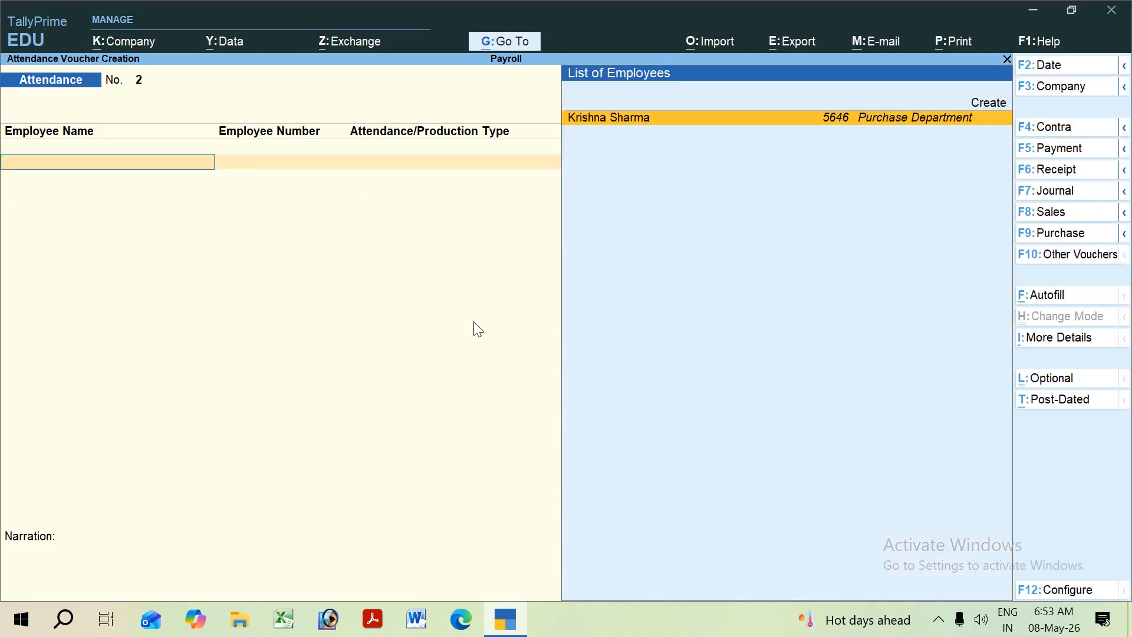
- Switch to a Salary Slip payroll voucher that uses the Salary Slip voucher class
{"action": "key", "text": "ctrl"}
{"action": "key", "text": "ctrl+F4"}
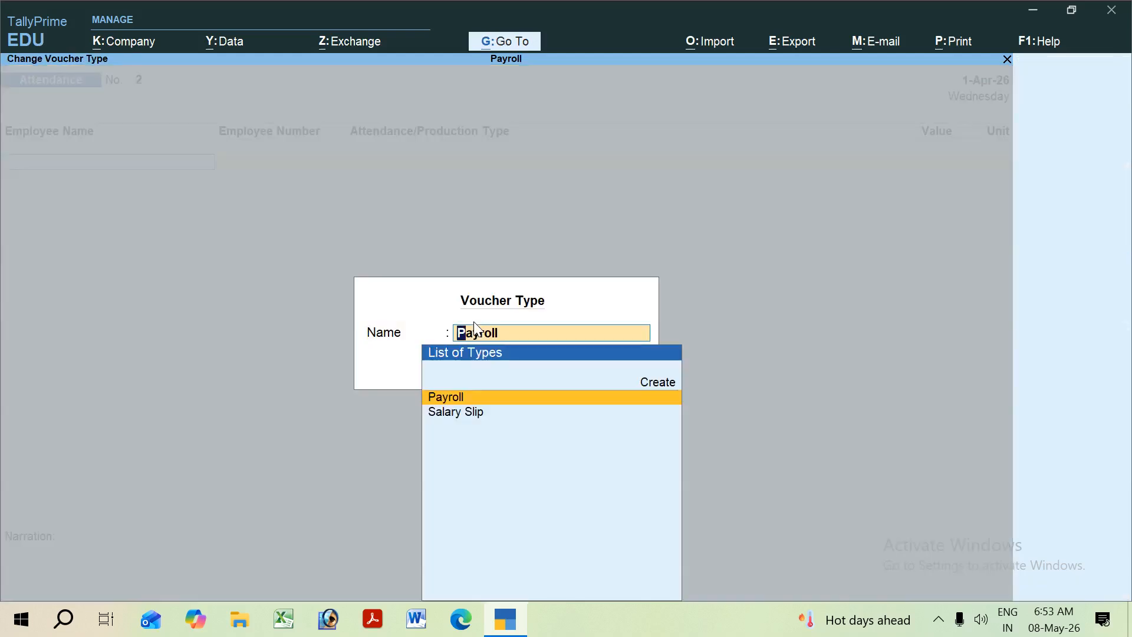
{"action": "key", "text": "Down"}
{"action": "key", "text": "Return"}
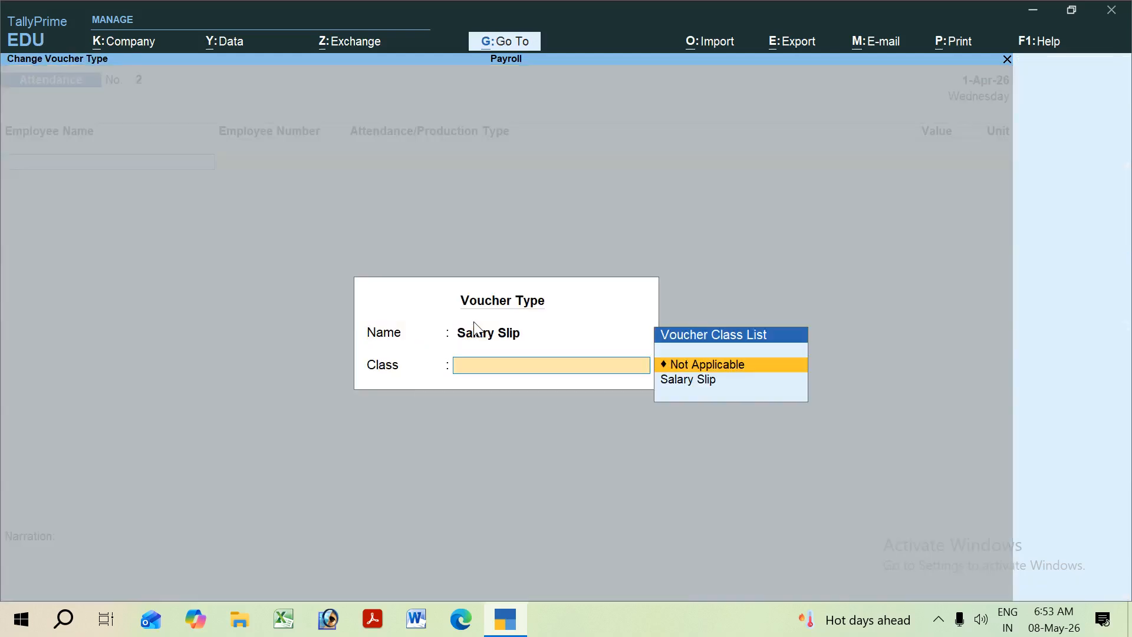
{"action": "key", "text": "Down"}
{"action": "key", "text": "Return"}
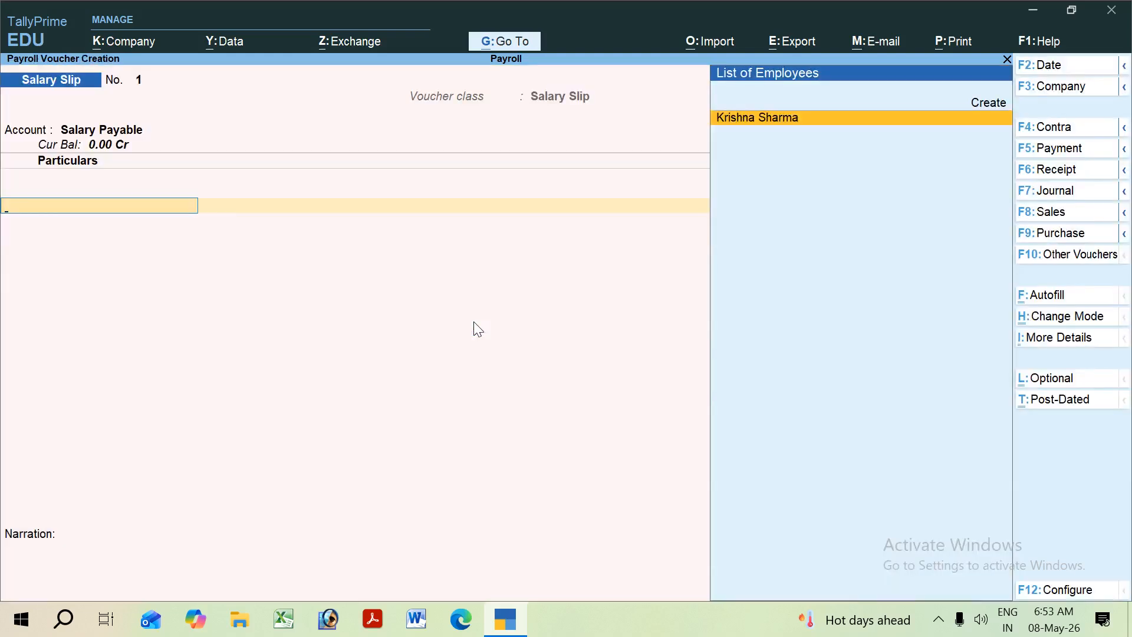
- Autofill the salary slip voucher with the User Defined process for 1-4-2026 to 31-5-2026, limited to the single employee
{"action": "key", "text": "ctrl"}
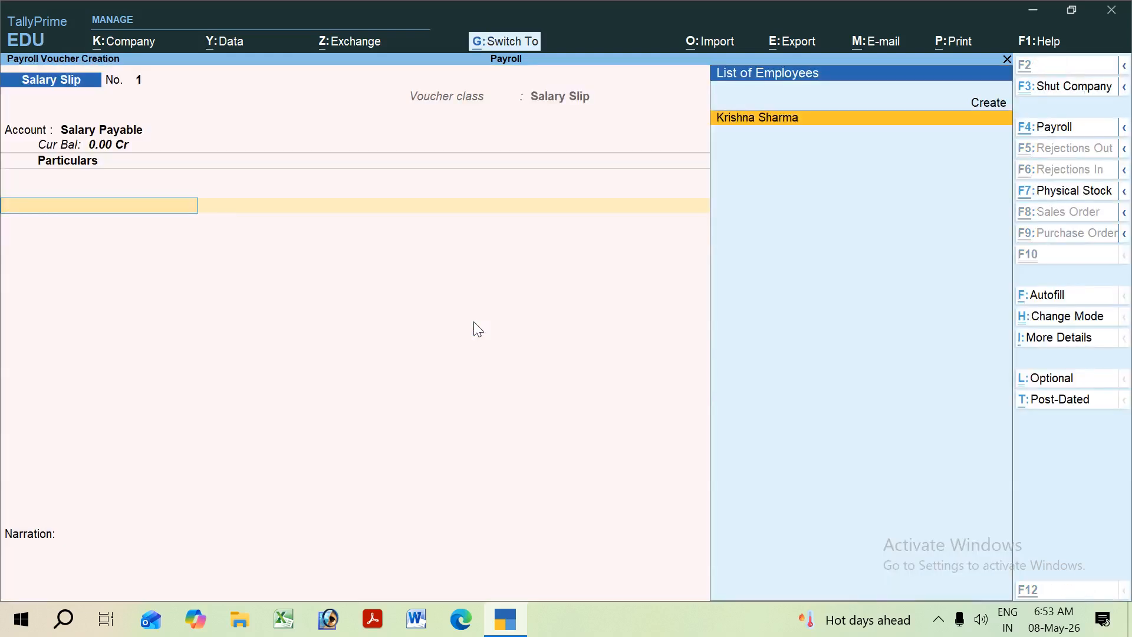
{"action": "key", "text": "ctrl+f"}
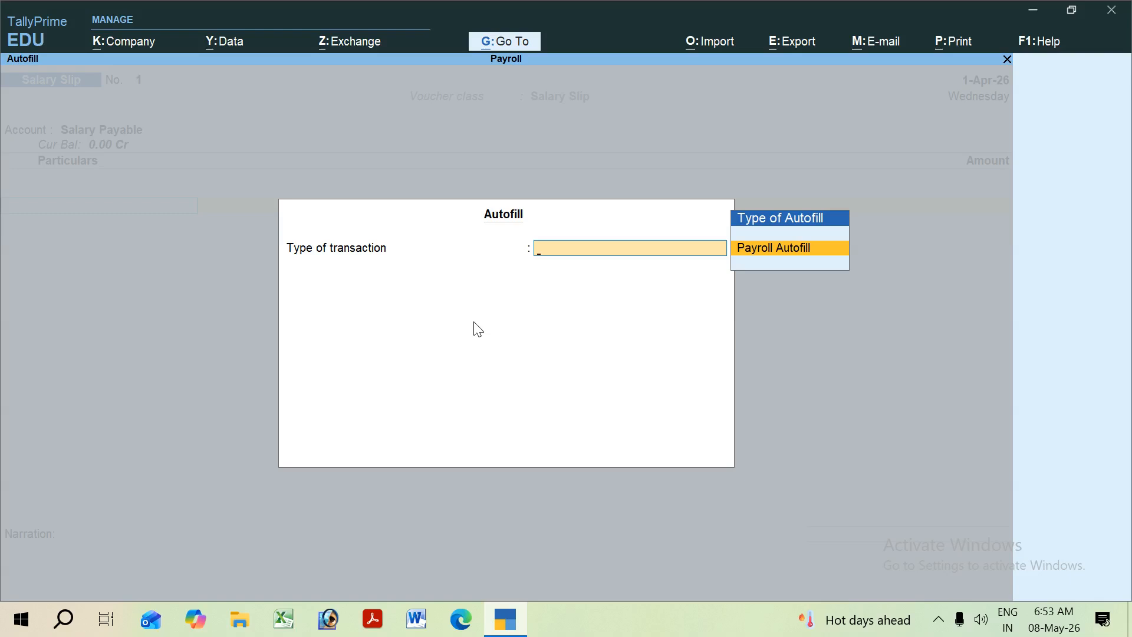
{"action": "key", "text": "Return"}
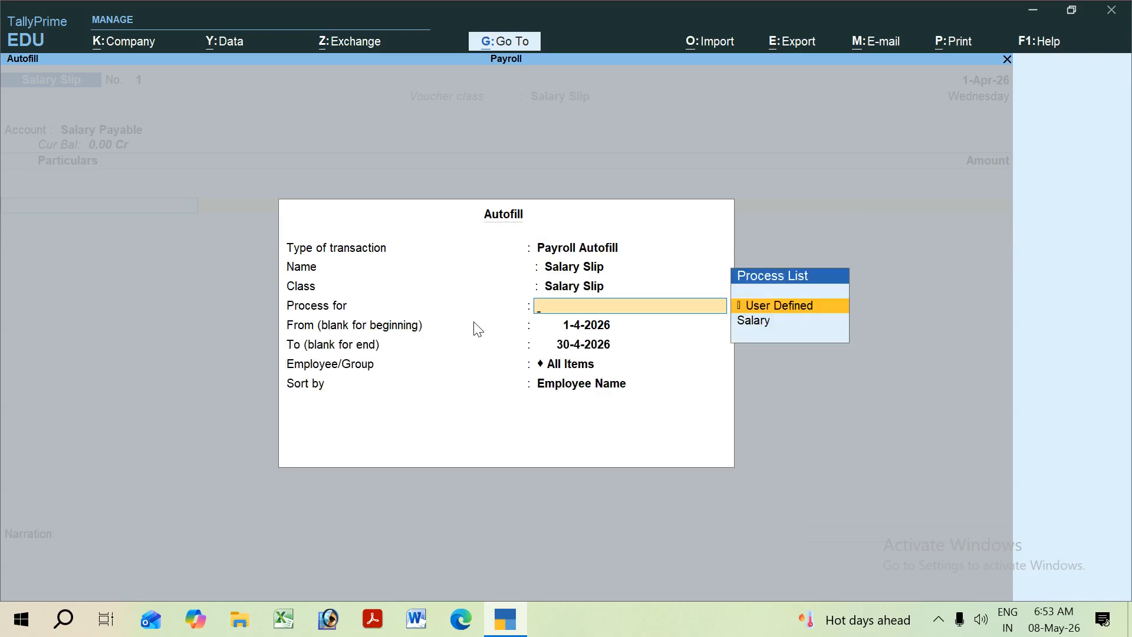
{"action": "key", "text": "Return"}
{"action": "key", "text": "Return"}
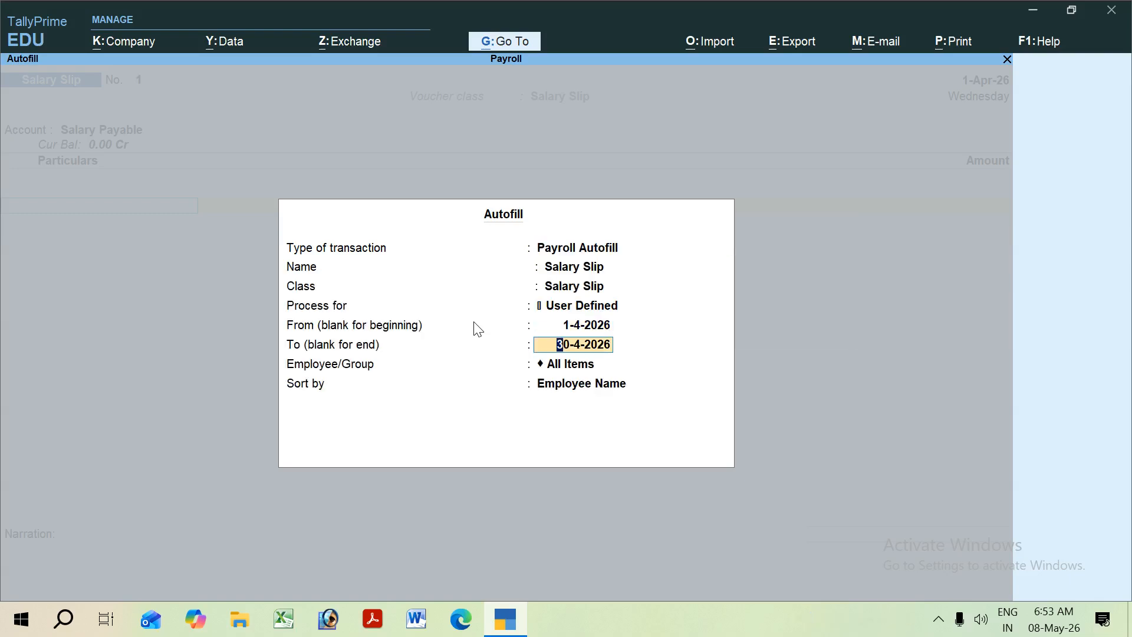
{"action": "type", "text": "31-5"}
{"action": "key", "text": "Return"}
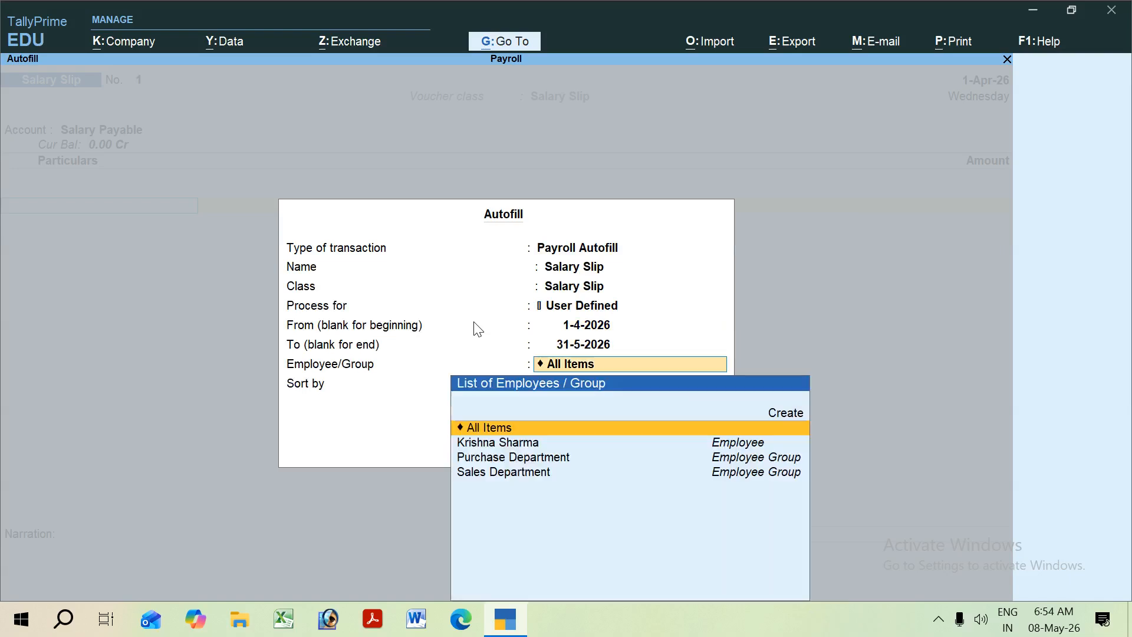
{"action": "key", "text": "Down"}
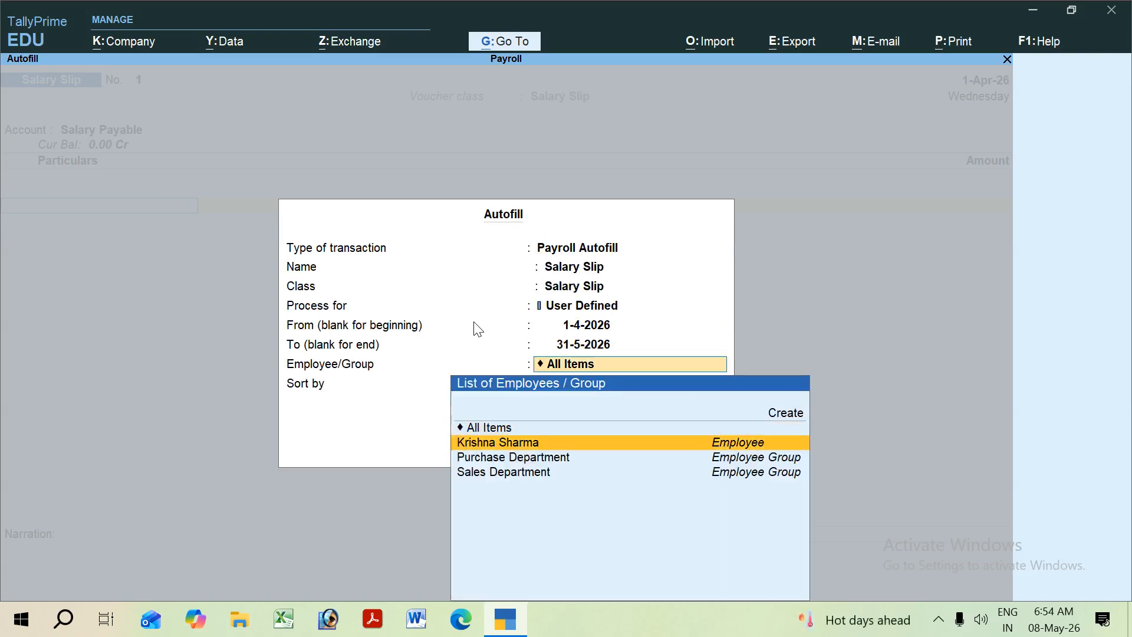
{"action": "key", "text": "Return"}
{"action": "key", "text": "Return"}
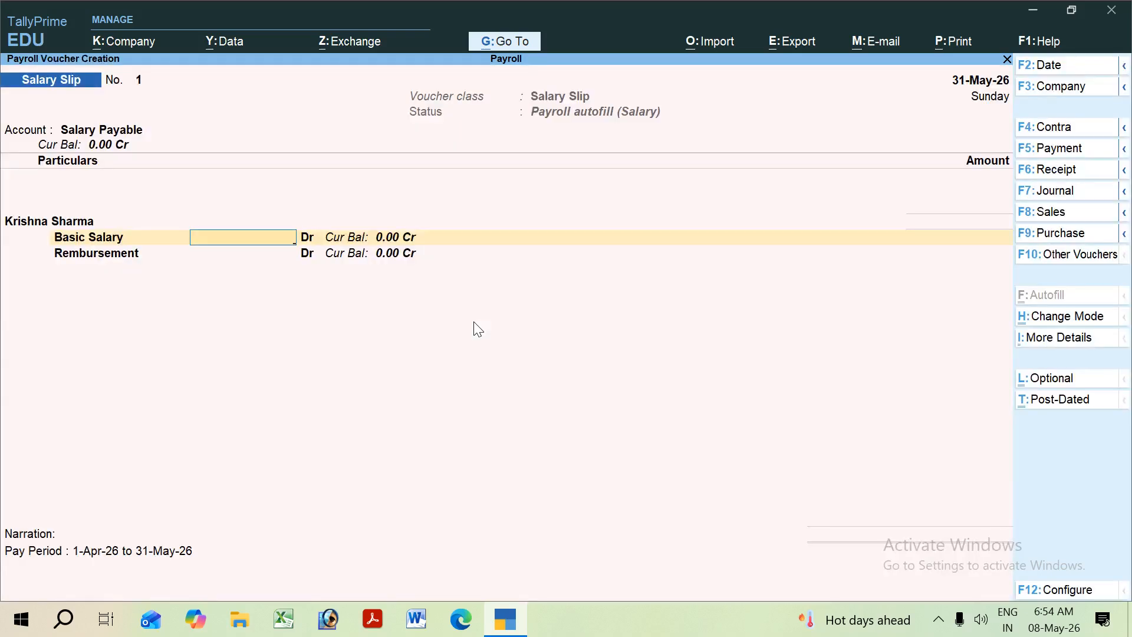
- Enter 68,500 for Basic Salary and 5,000 for Rembursement, and save the salary slip voucher
{"action": "type", "text": "6"}
{"action": "type", "text": "8,"}
{"action": "type", "text": "500"}
{"action": "key", "text": "Return"}
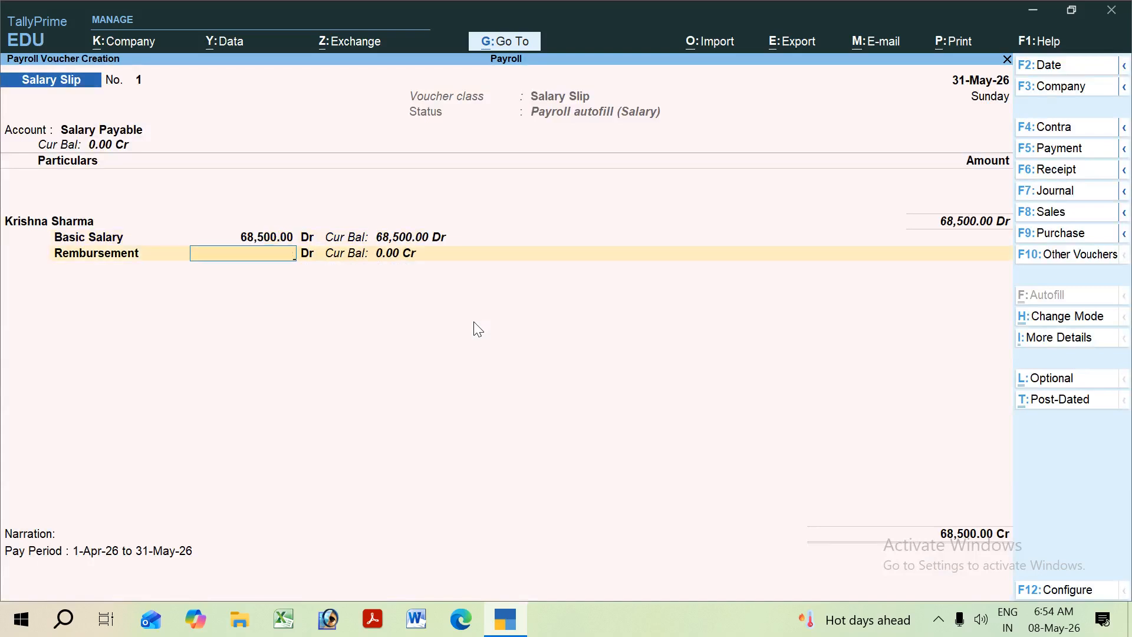
{"action": "type", "text": "5000"}
{"action": "key", "text": "Return"}
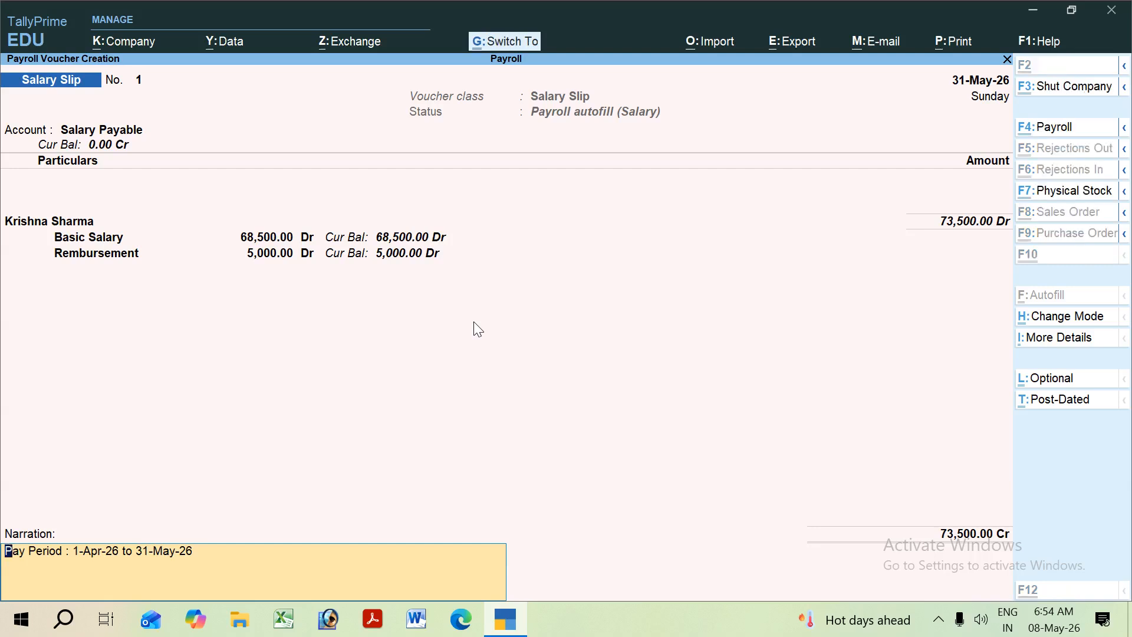
{"action": "key", "text": "Return"}
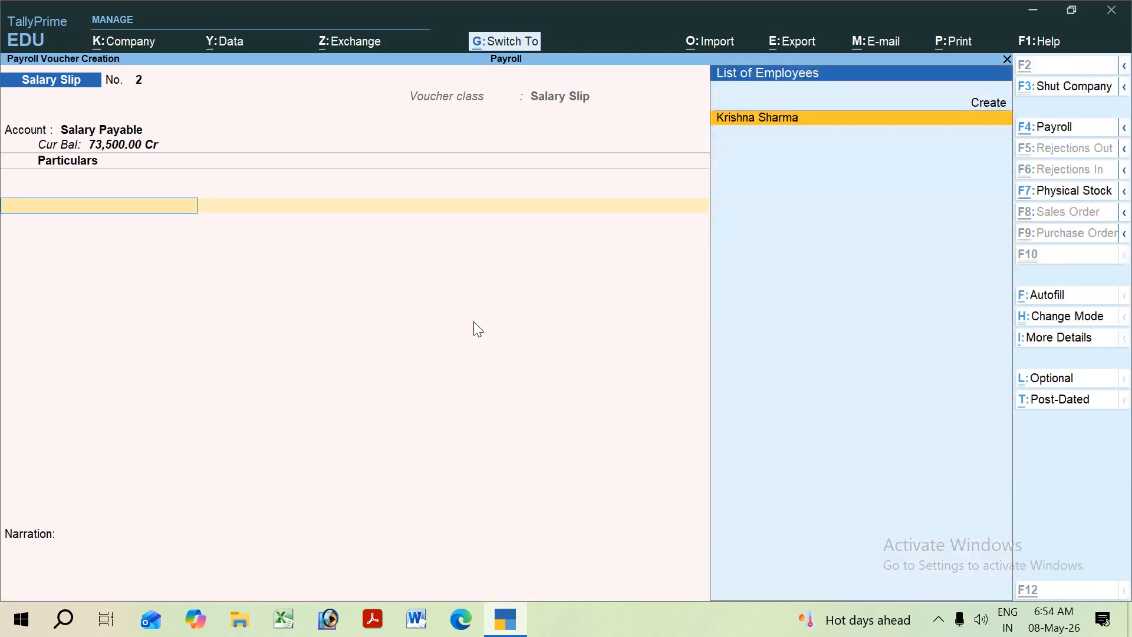
- Autofill a second salary slip voucher with the Salary process for the employee from 1-4-2026 to 31-5-2026, and save it
{"action": "key", "text": "alt+f"}
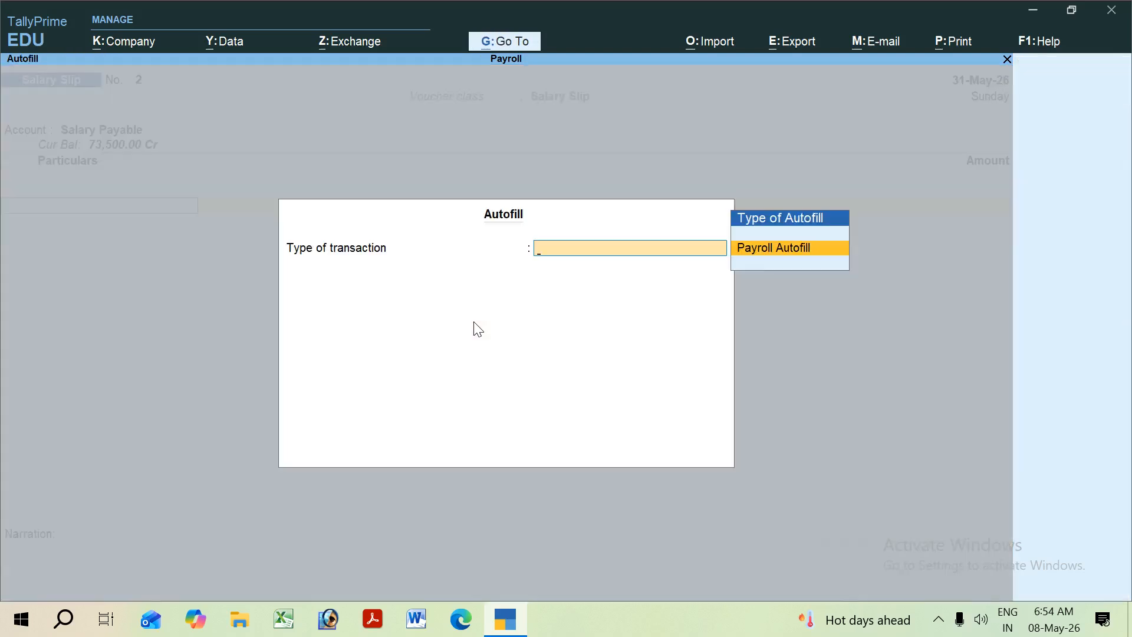
{"action": "key", "text": "Return"}
{"action": "key", "text": "Down"}
{"action": "key", "text": "Return"}
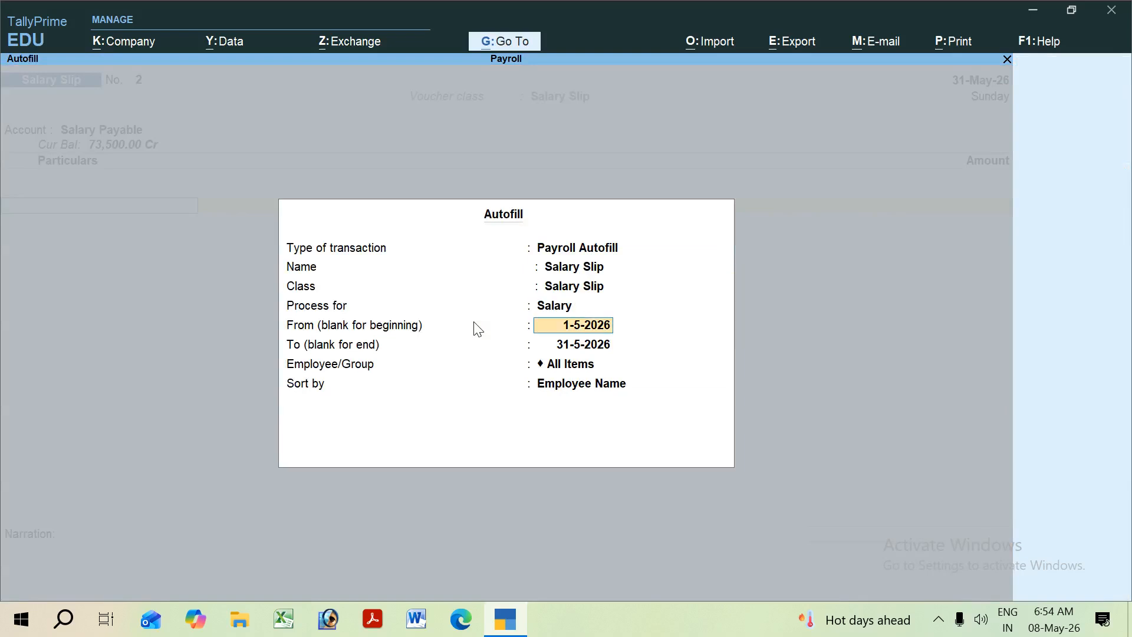
{"action": "type", "text": "1-4"}
{"action": "key", "text": "Return"}
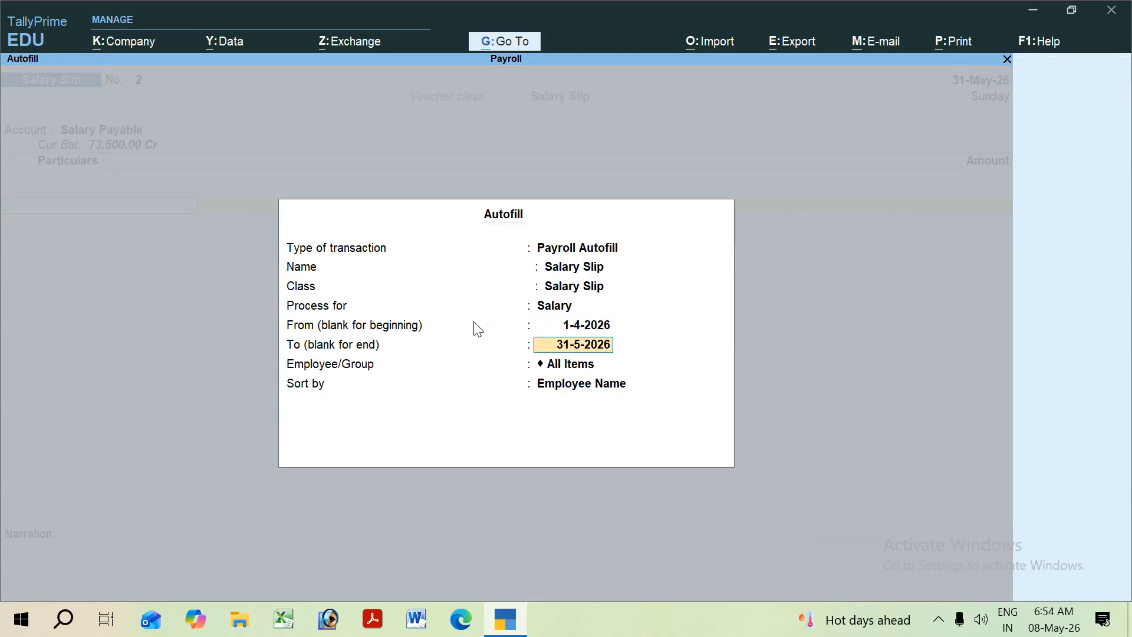
{"action": "key", "text": "Return"}
{"action": "key", "text": "Down"}
{"action": "key", "text": "Return"}
{"action": "key", "text": "Return"}
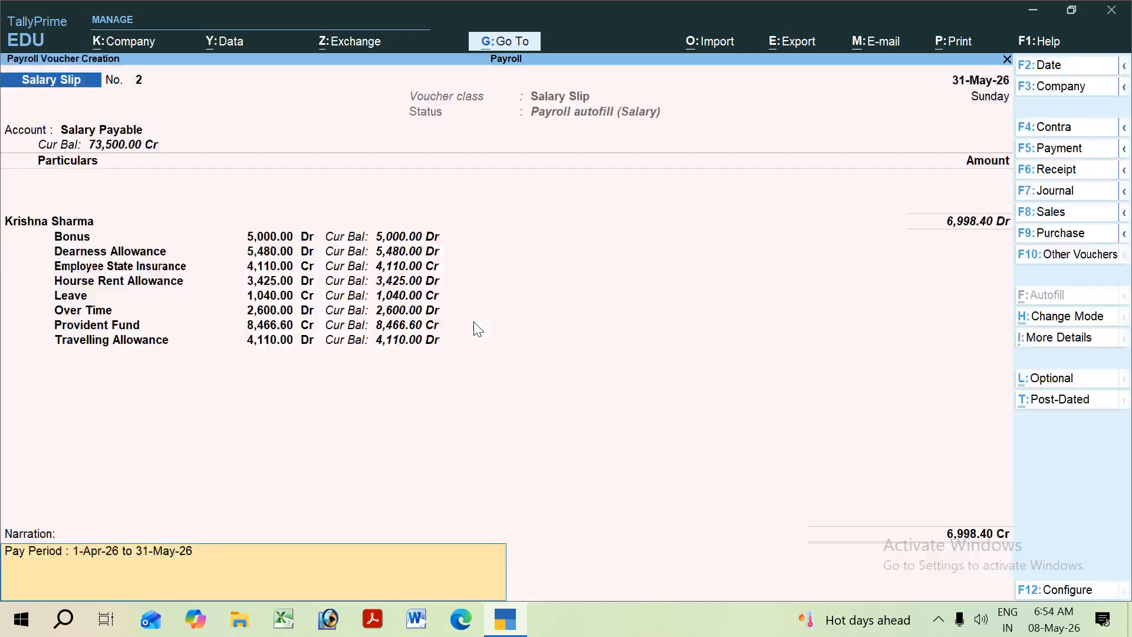
{"action": "key", "text": "ctrl"}
{"action": "key", "text": "ctrl+a"}
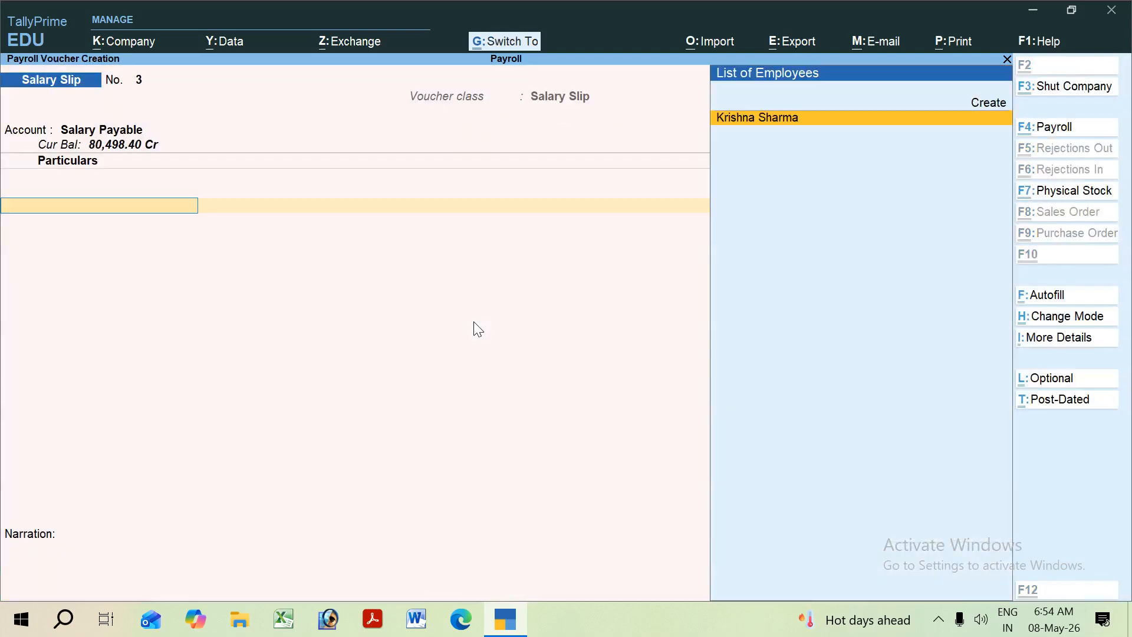
- Leave voucher entry and open the list of payroll reports
{"action": "key", "text": "Escape"}
{"action": "key", "text": "Return"}
{"action": "key", "text": "Down"}
{"action": "key", "text": "Down"}
{"action": "key", "text": "Down"}
{"action": "key", "text": "Down"}
{"action": "key", "text": "Down"}
{"action": "key", "text": "Down"}
{"action": "key", "text": "Down"}
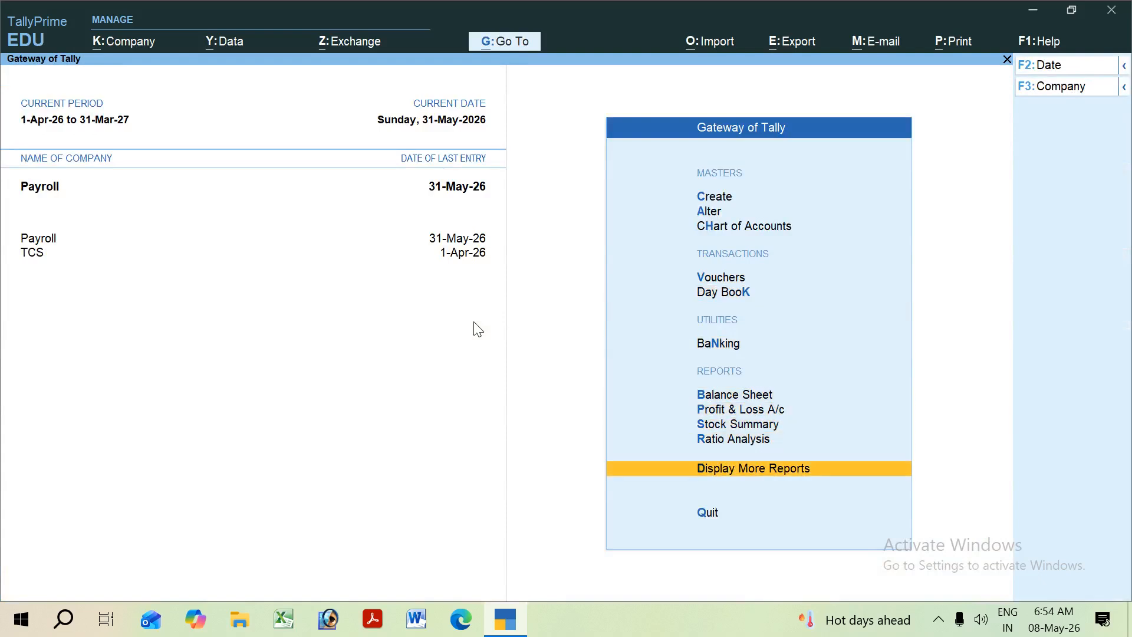
{"action": "key", "text": "Return"}
{"action": "key", "text": "Down"}
{"action": "key", "text": "Down"}
{"action": "key", "text": "Down"}
{"action": "key", "text": "Down"}
{"action": "key", "text": "Down"}
{"action": "key", "text": "Down"}
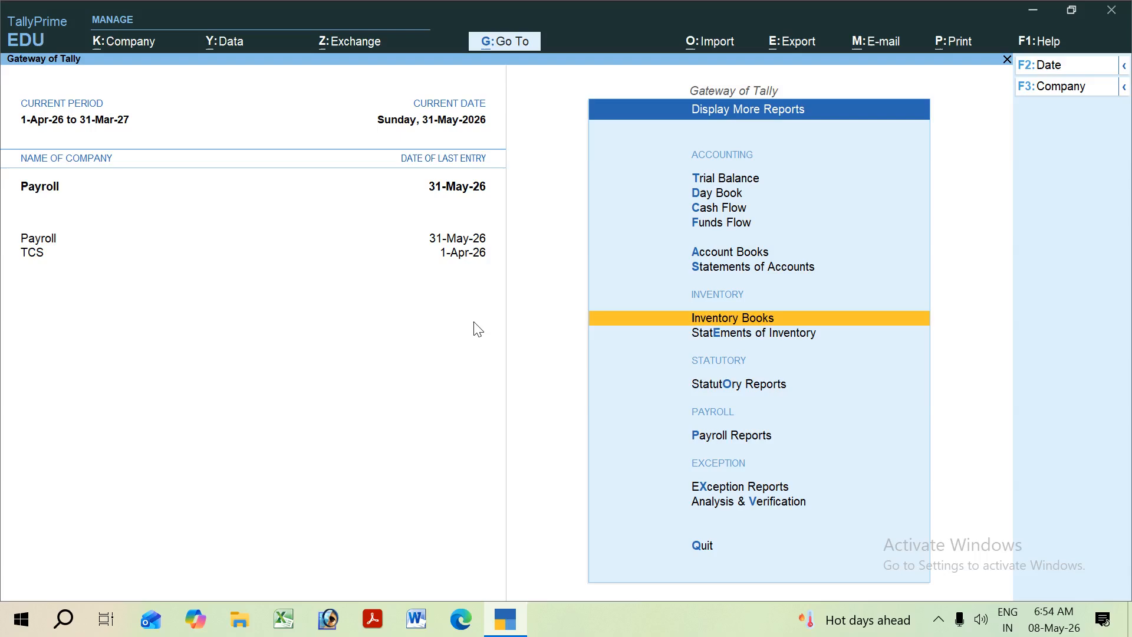
{"action": "key", "text": "Down"}
{"action": "key", "text": "Down"}
{"action": "key", "text": "Down"}
{"action": "key", "text": "Down"}
{"action": "key", "text": "Up"}
{"action": "key", "text": "Return"}
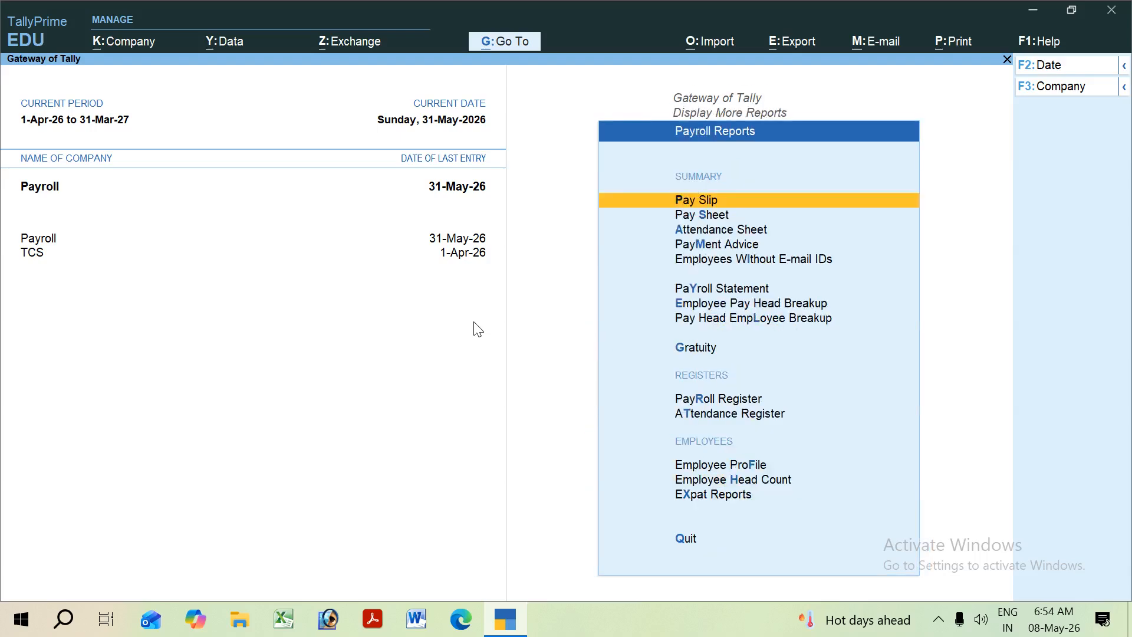
- Display the Pay Slip report for the employee
{"action": "key", "text": "Return"}
{"action": "key", "text": "Down"}
{"action": "key", "text": "Return"}
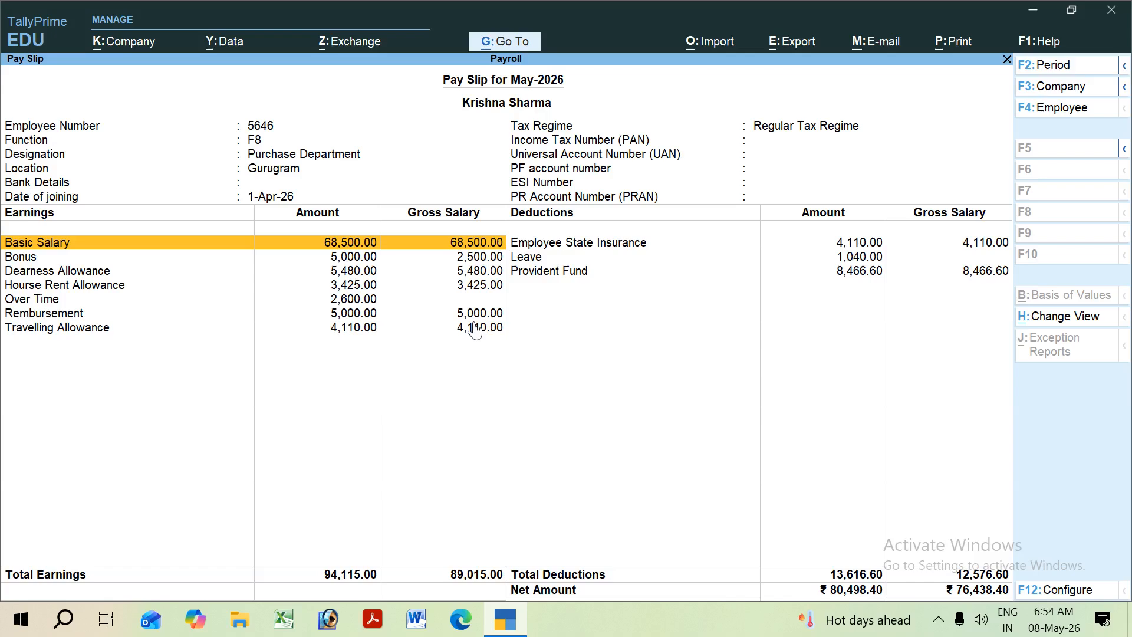
- Open the print preview of the current pay slip and enlarge it
{"action": "key", "text": "alt+p"}
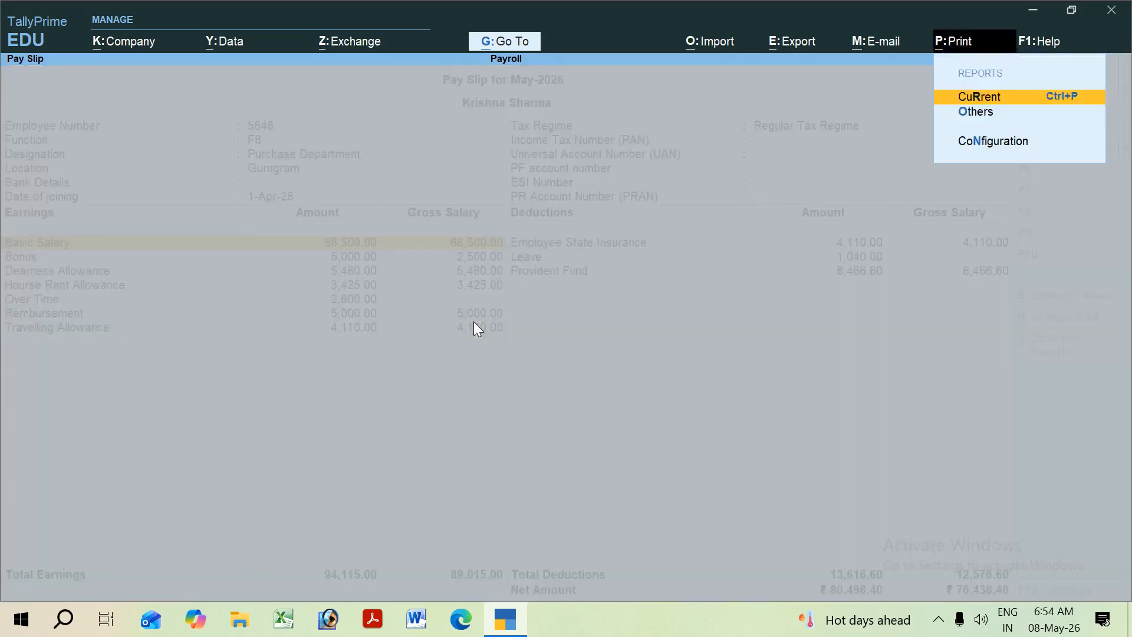
{"action": "key", "text": "Return"}
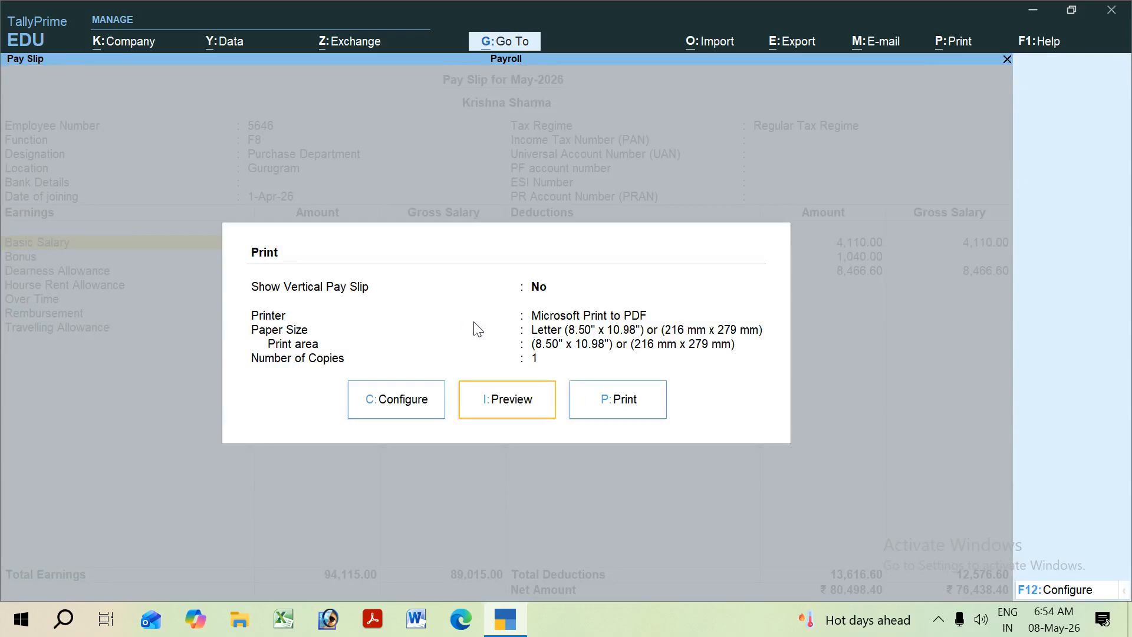
{"action": "key", "text": "i"}
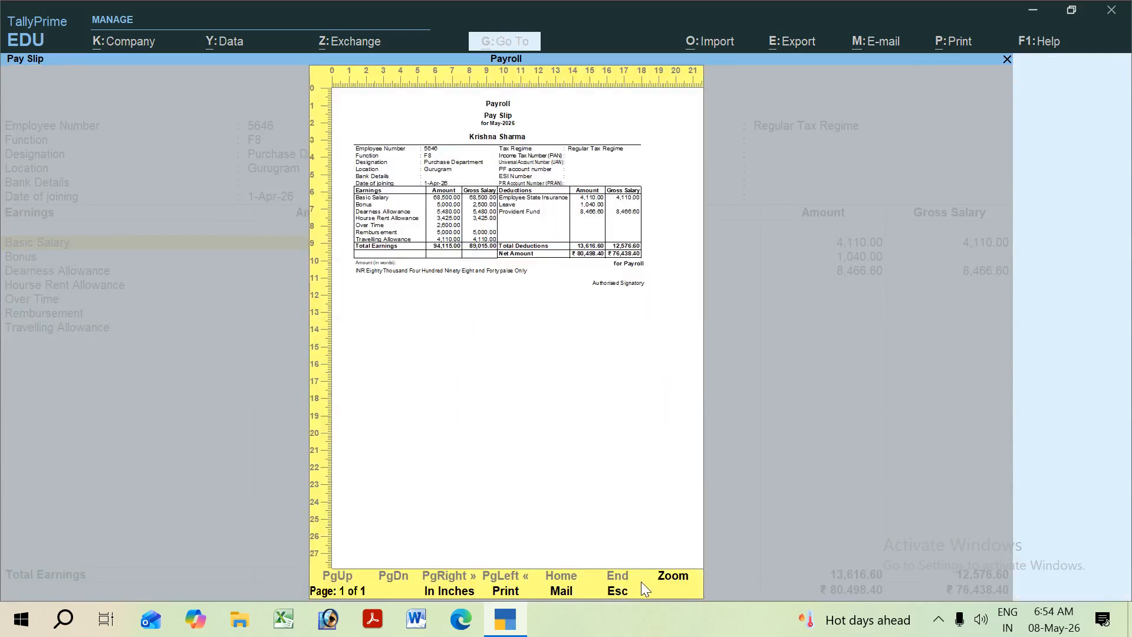
{"action": "left_click", "coordinate": [661, 580]}
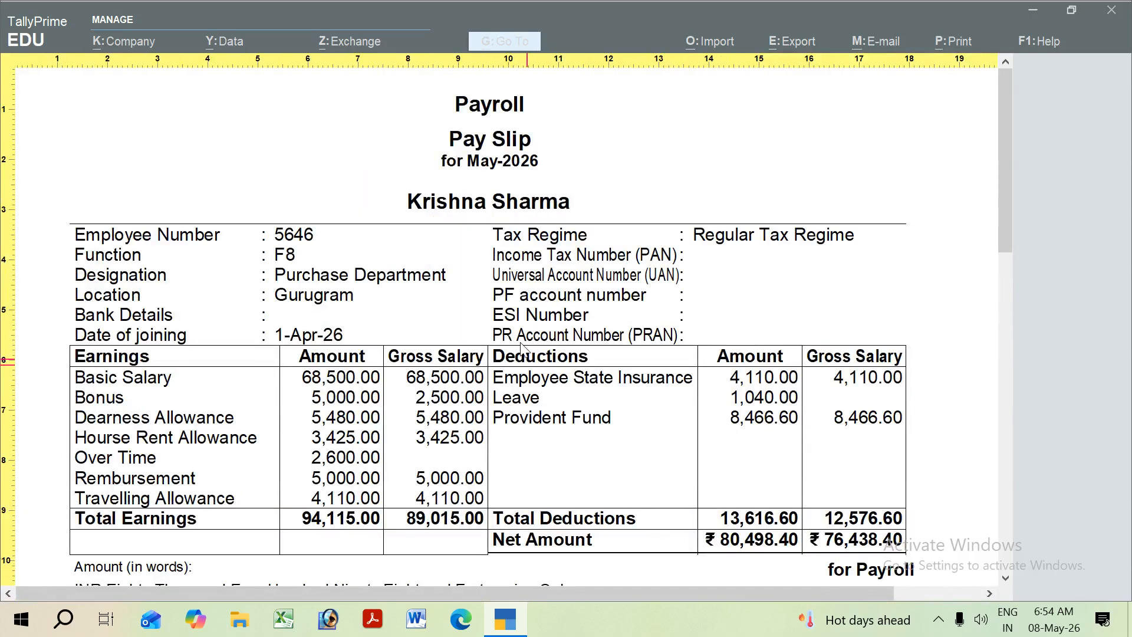
- Examine the earnings, deductions and net amount in the pay slip preview, and return to the pay slip report
{"action": "scroll", "coordinate": [230, 349], "scroll_direction": "down", "scroll_amount": 1}
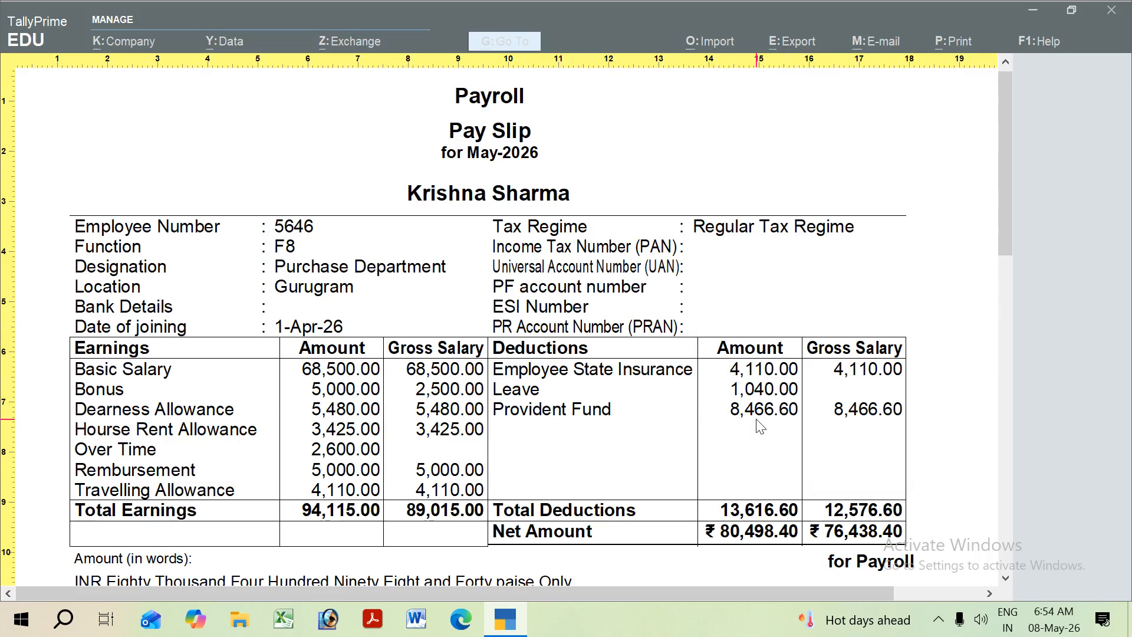
{"action": "scroll", "coordinate": [761, 430], "scroll_direction": "down", "scroll_amount": 1}
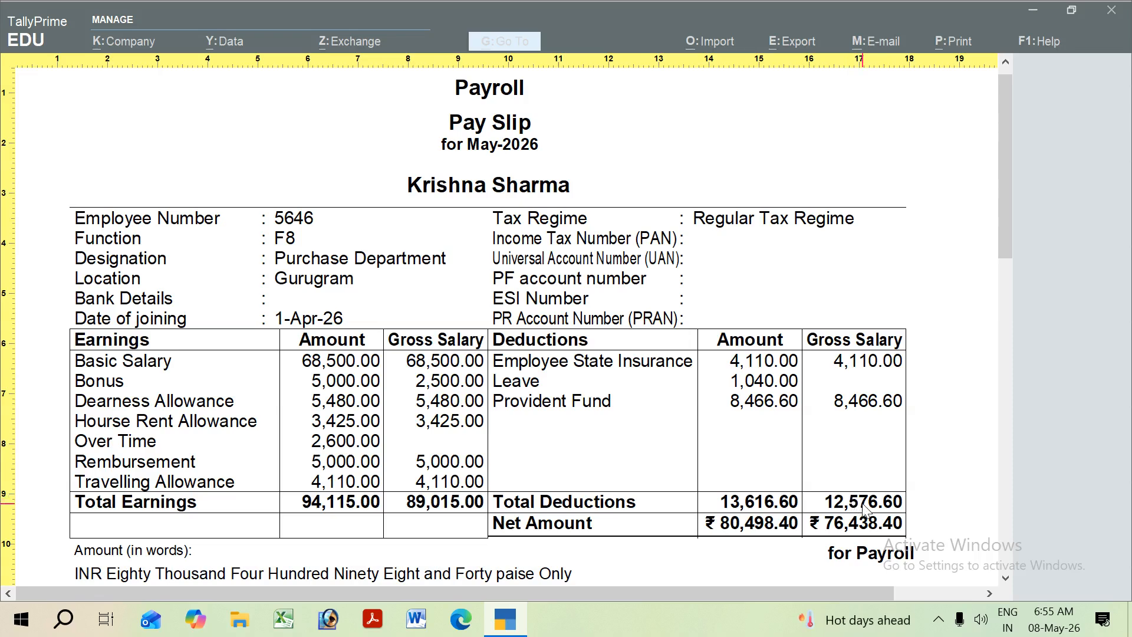
{"action": "scroll", "coordinate": [590, 295], "scroll_direction": "down", "scroll_amount": 4}
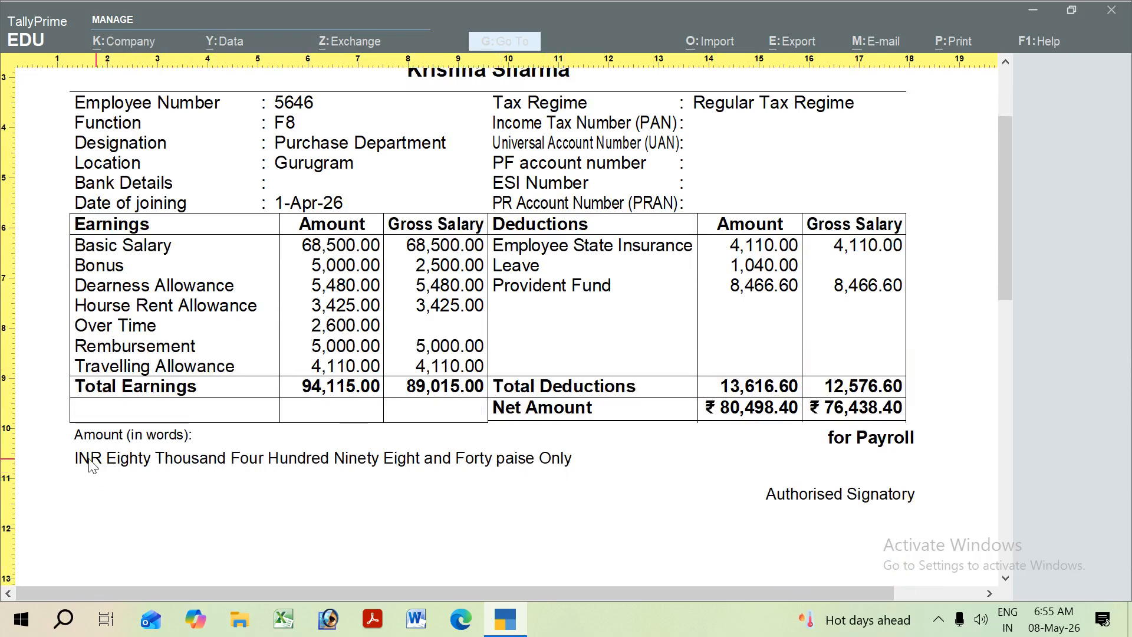
{"action": "scroll", "coordinate": [581, 472], "scroll_direction": "up", "scroll_amount": 1}
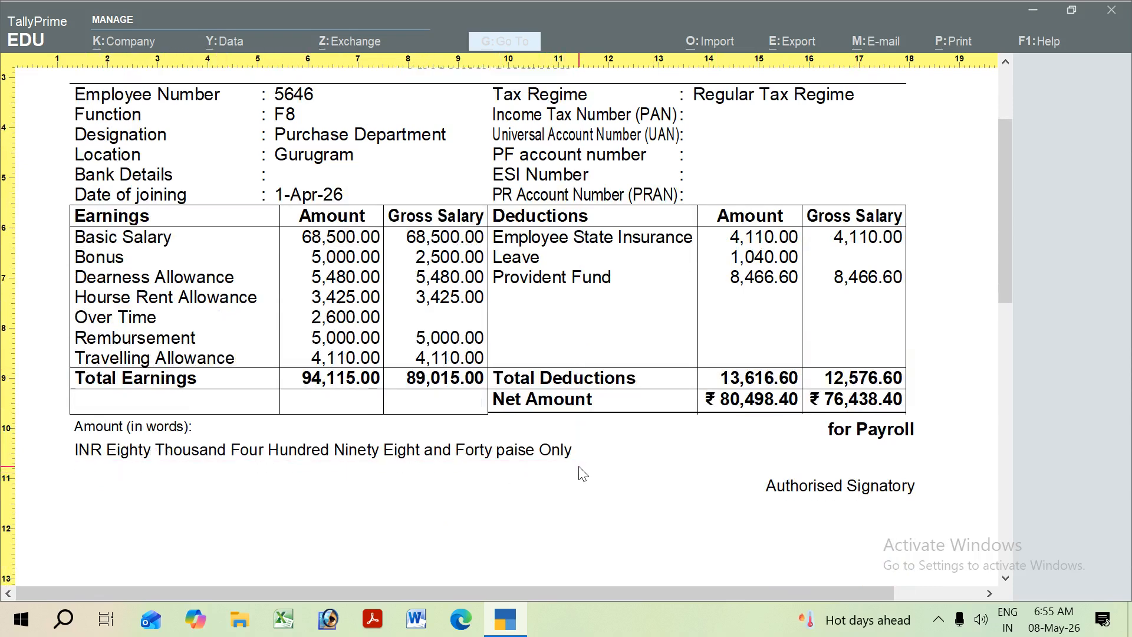
{"action": "scroll", "coordinate": [582, 473], "scroll_direction": "up", "scroll_amount": 5}
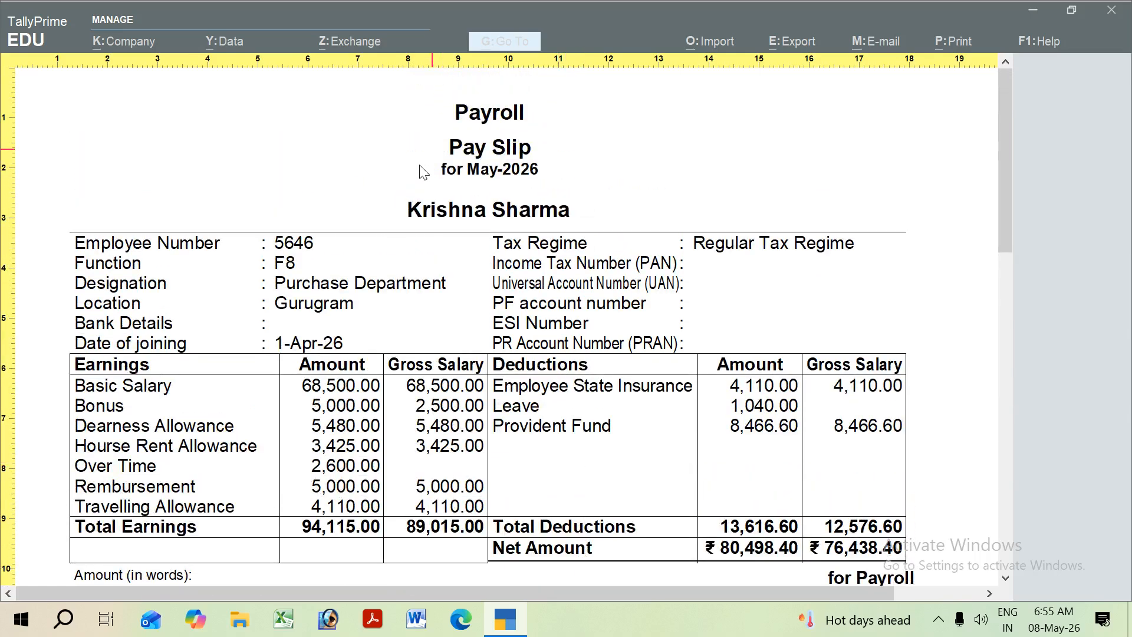
{"action": "scroll", "coordinate": [443, 223], "scroll_direction": "down", "scroll_amount": 4}
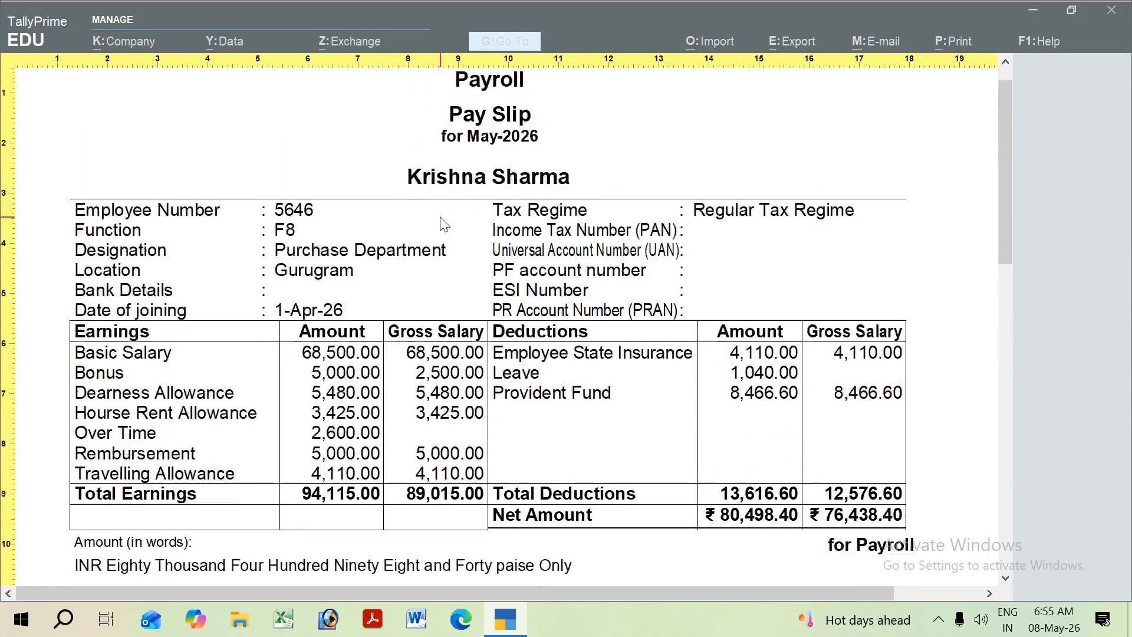
{"action": "scroll", "coordinate": [483, 334], "scroll_direction": "up", "scroll_amount": 2}
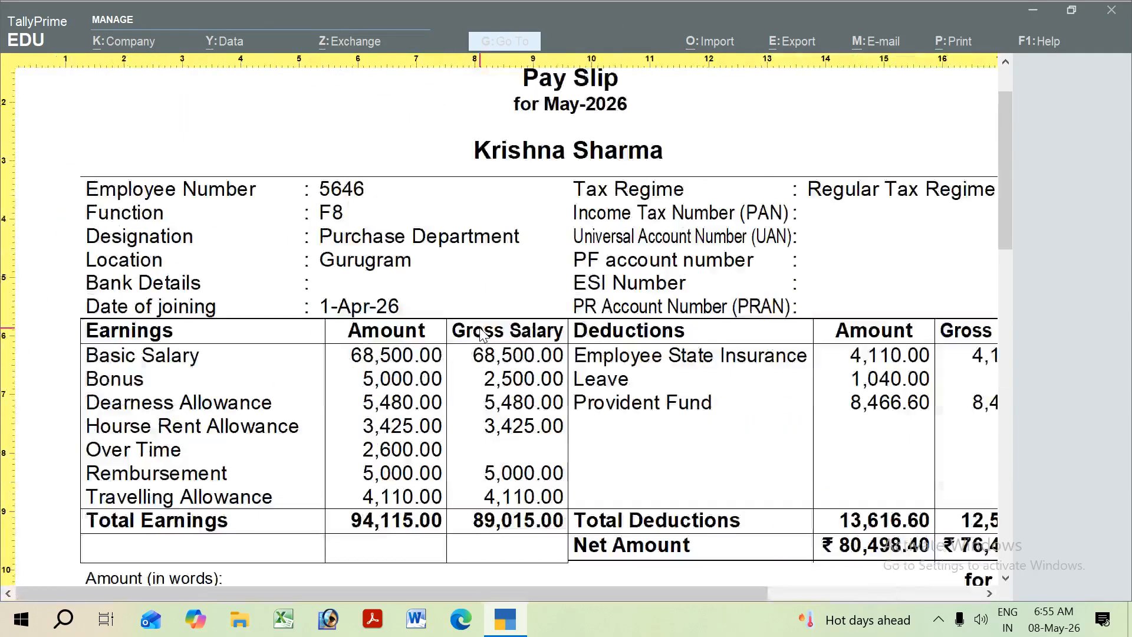
{"action": "scroll", "coordinate": [483, 334], "scroll_direction": "down", "scroll_amount": 3}
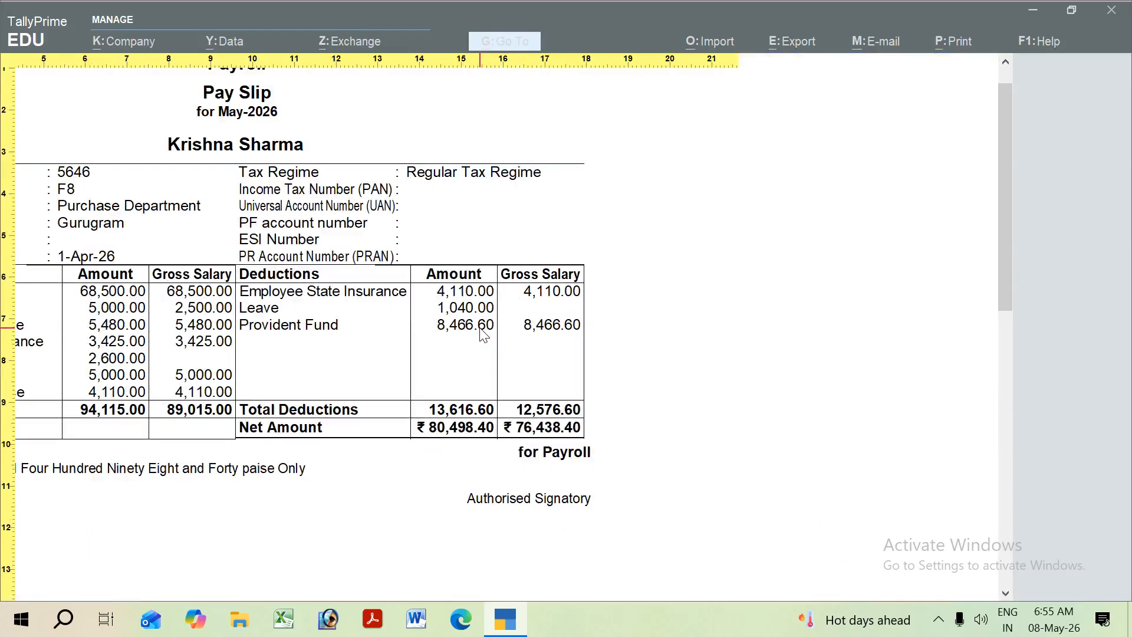
{"action": "scroll", "coordinate": [667, 278], "scroll_direction": "down", "scroll_amount": 3}
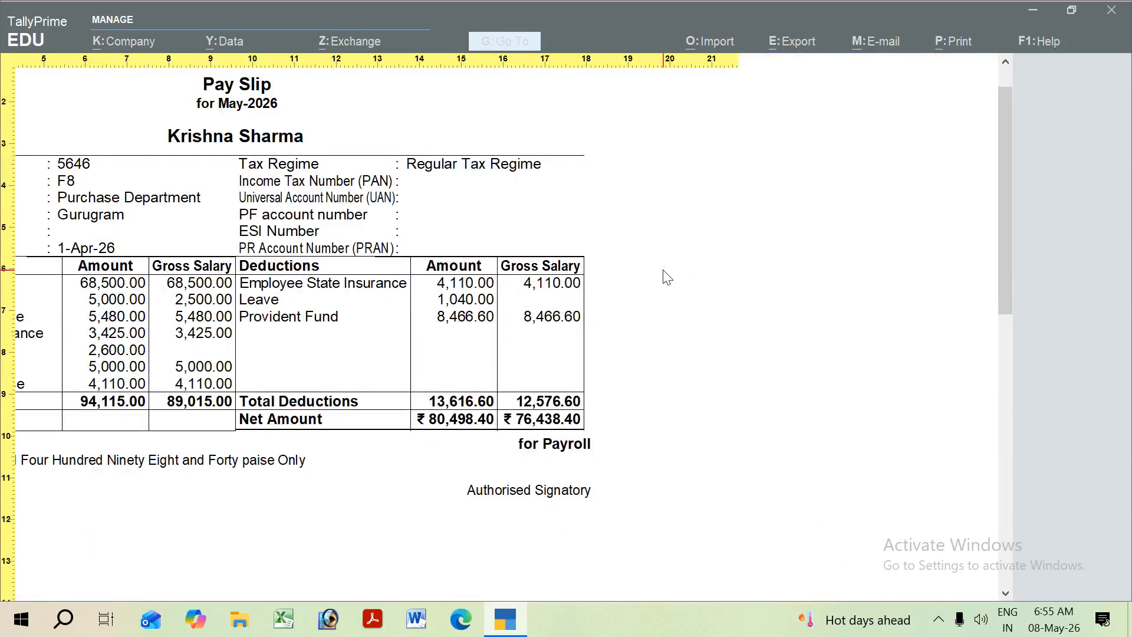
{"action": "key", "text": "Escape"}
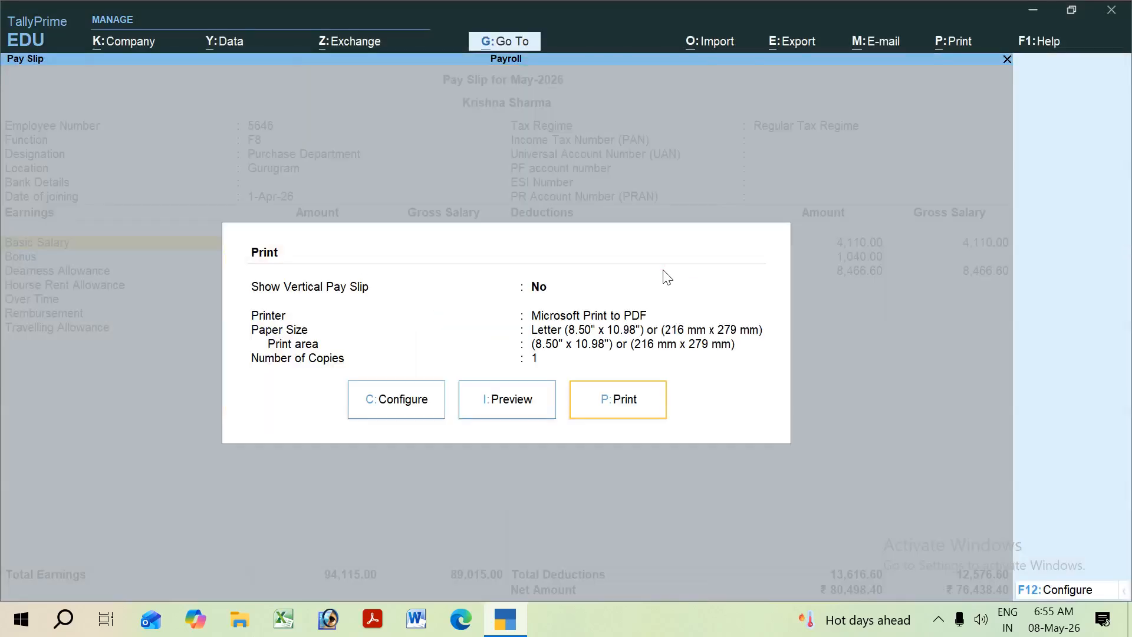
{"action": "key", "text": "Escape"}
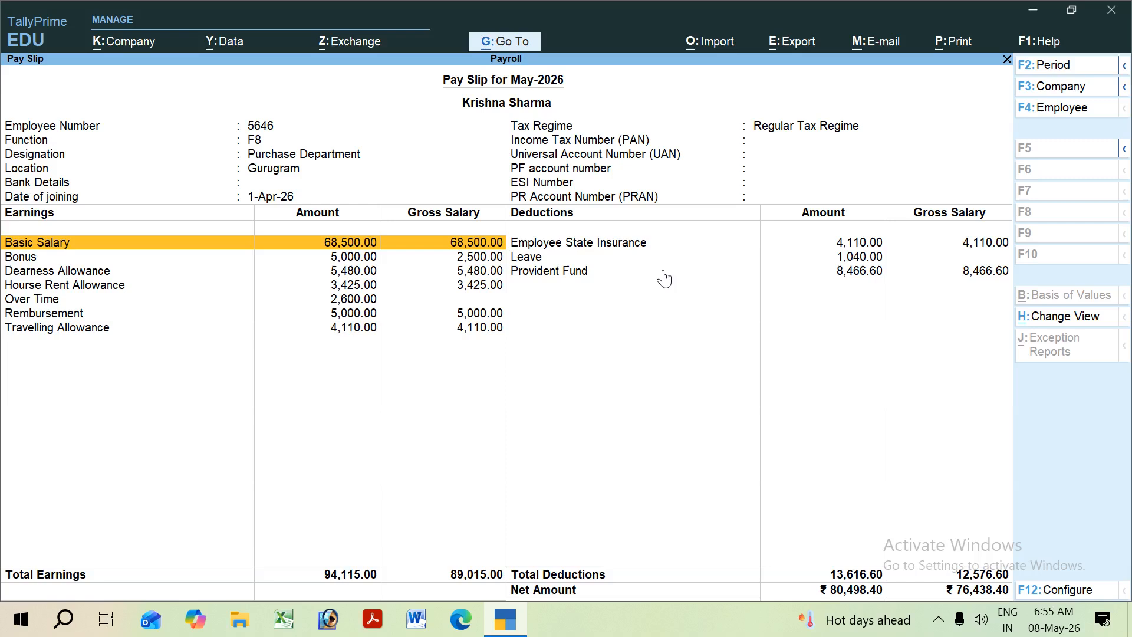